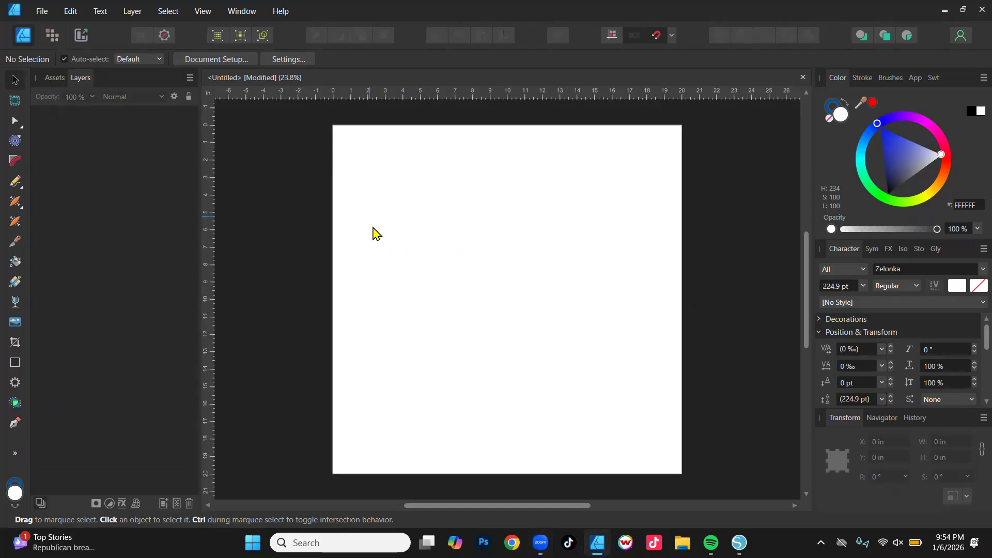
# Create an art text object at about 344 pt on the upper left of the page and paste SPARTANS into it
pyautogui.press('t')
pyautogui.moveTo(372, 226); pyautogui.dragTo(409, 282)
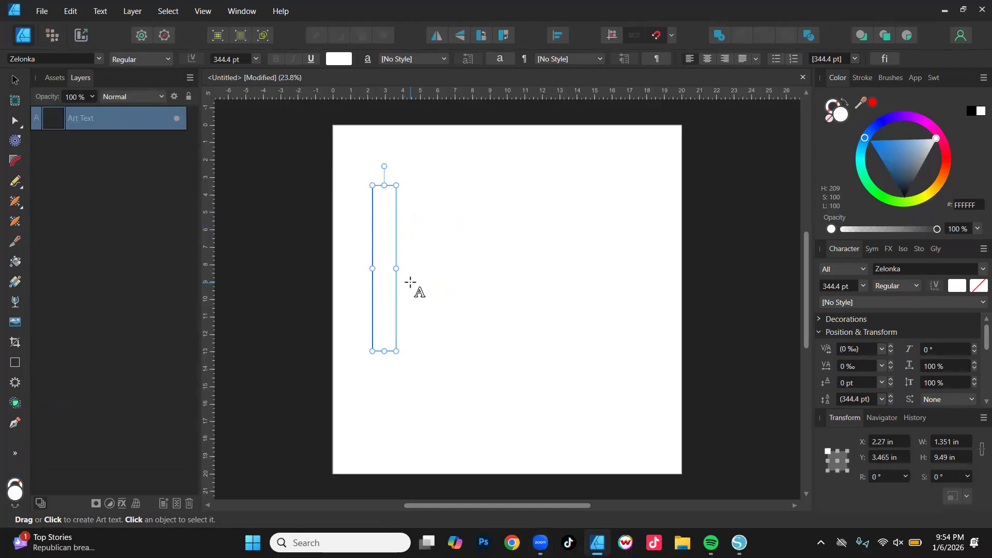
pyautogui.hotkey('ctrl', 'v')
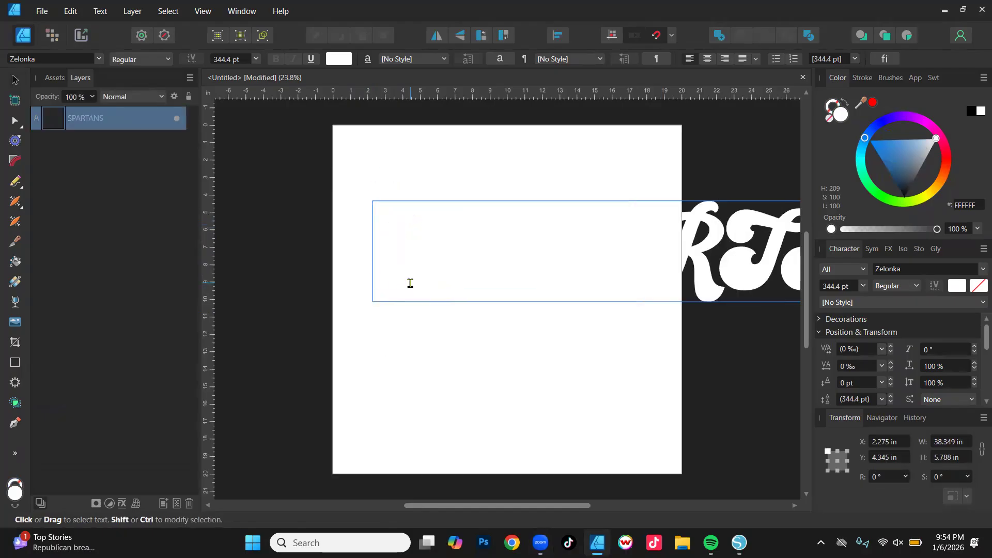
pyautogui.press('Escape')
pyautogui.click(14, 80)
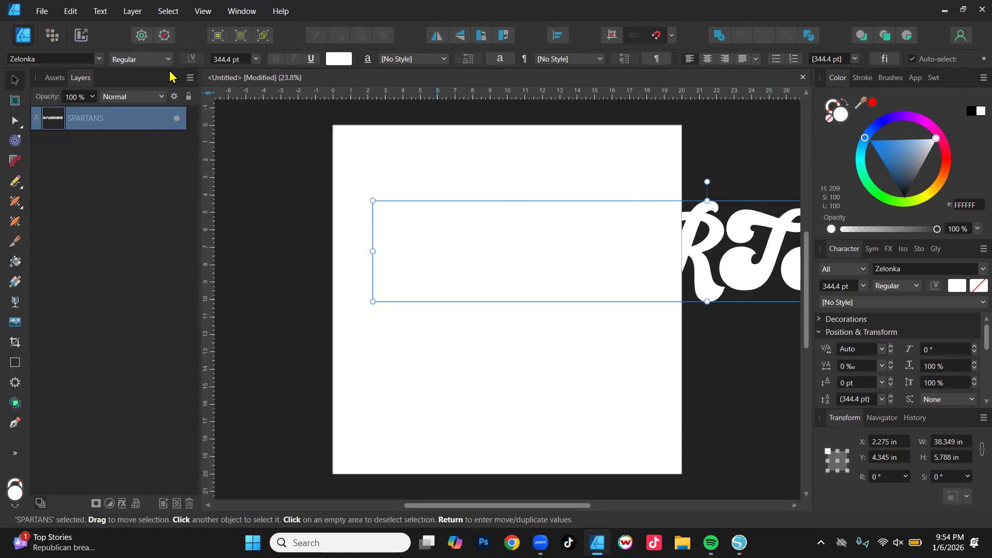
# Change the SPARTANS text's font to Freshman and its fill colour to black
pyautogui.click(99, 60)
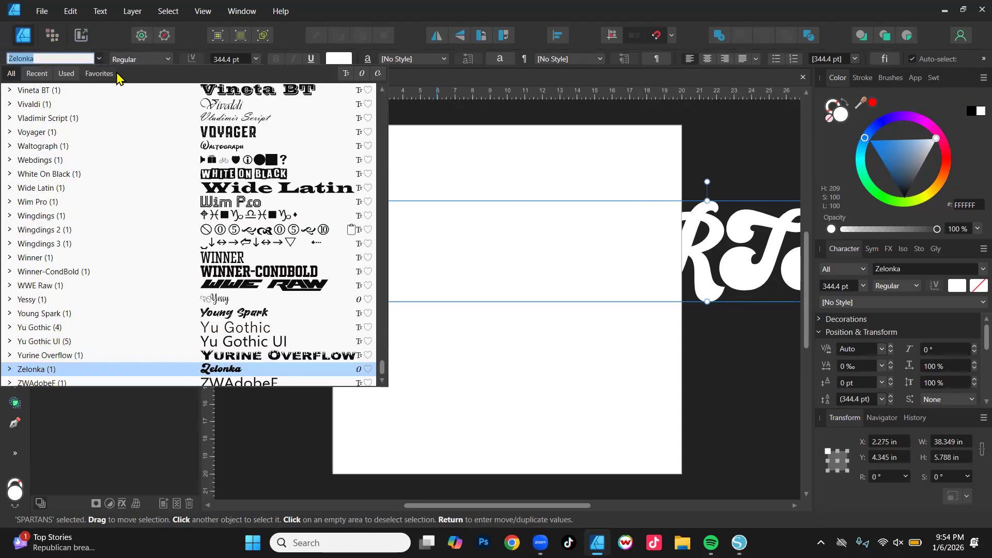
pyautogui.write('FR')
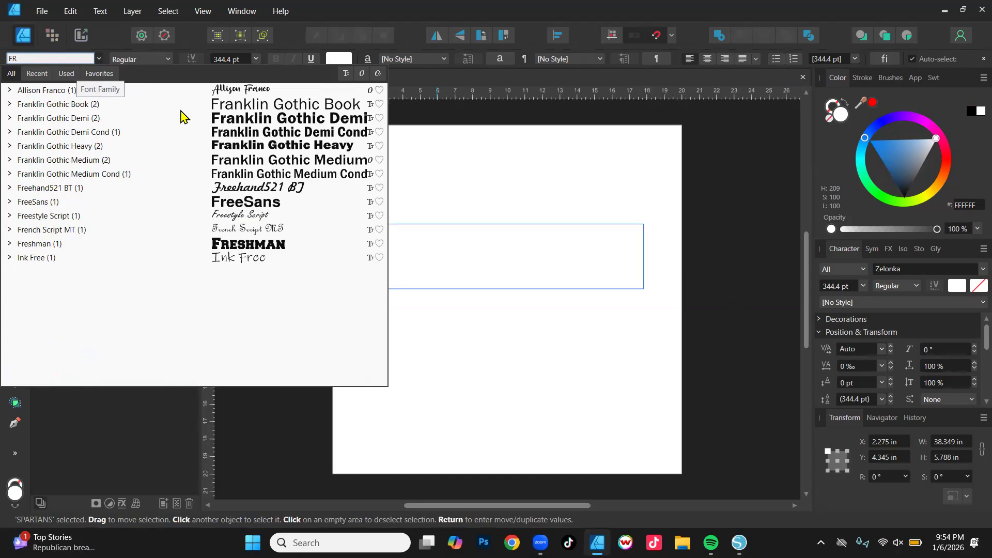
pyautogui.click(270, 245)
pyautogui.moveTo(900, 149); pyautogui.dragTo(898, 347)
# Squeeze the SPARTANS text horizontally to about 17.7 in wide so it fits within the page
pyautogui.moveTo(722, 262); pyautogui.dragTo(612, 261)
pyautogui.scroll(-2, 645, 284)
pyautogui.scroll(1, 527, 297)
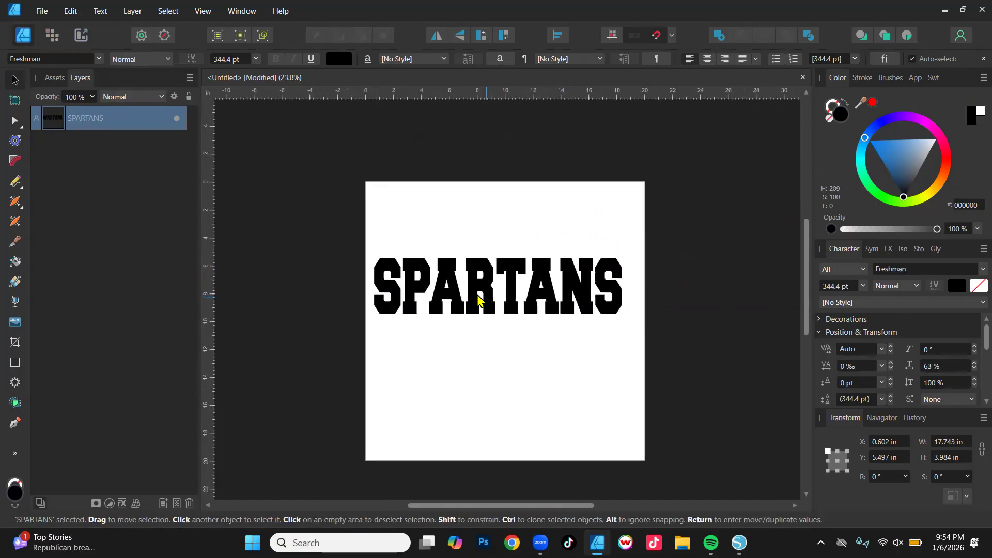
pyautogui.scroll(2, 479, 300)
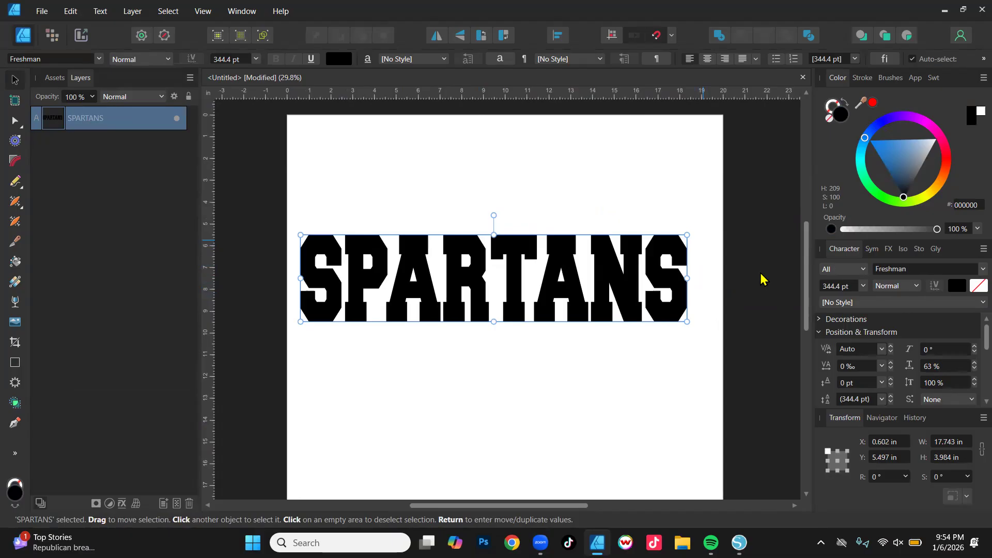
# Set the text's height to 3 in, unlink its proportions and set its width to 12 in
pyautogui.click(952, 458)
pyautogui.write('3')
pyautogui.press('Return')
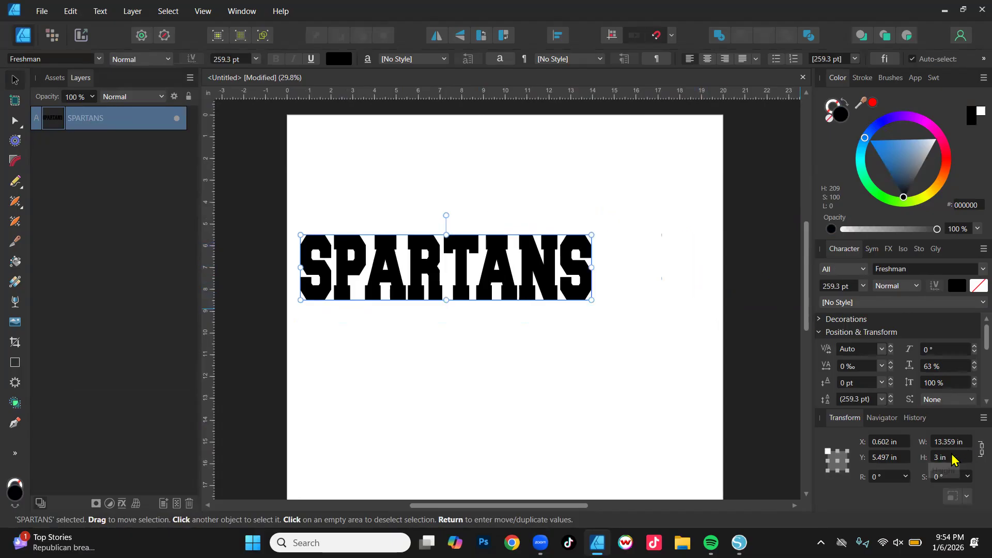
pyautogui.click(978, 448)
pyautogui.scroll(-2, 959, 443)
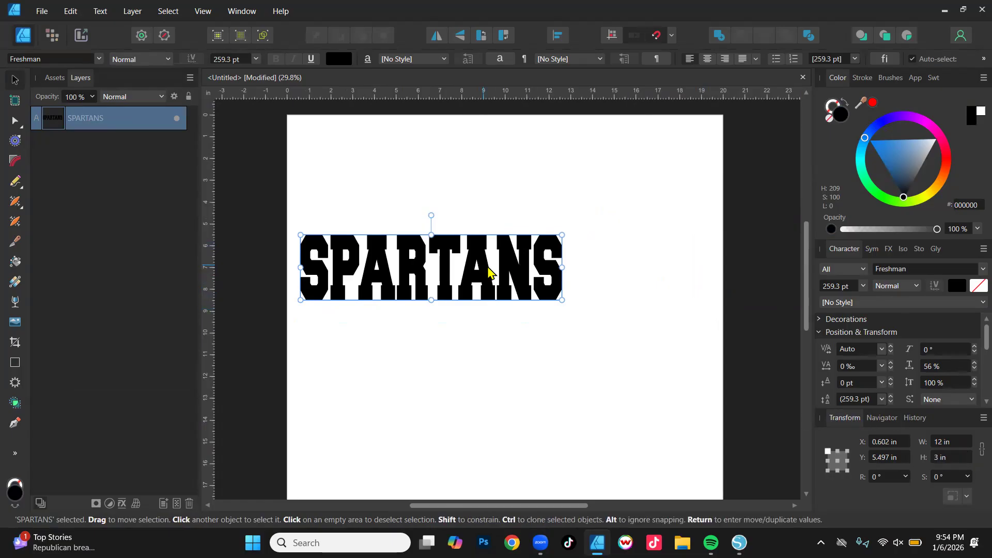
# Set the text's height to 2.5 in and place it at X 4 in, Y 7.5 in, centred across the page
pyautogui.moveTo(485, 269); pyautogui.dragTo(526, 274)
pyautogui.click(958, 460)
pyautogui.write('2.5')
pyautogui.press('Return')
pyautogui.scroll(3, 508, 294)
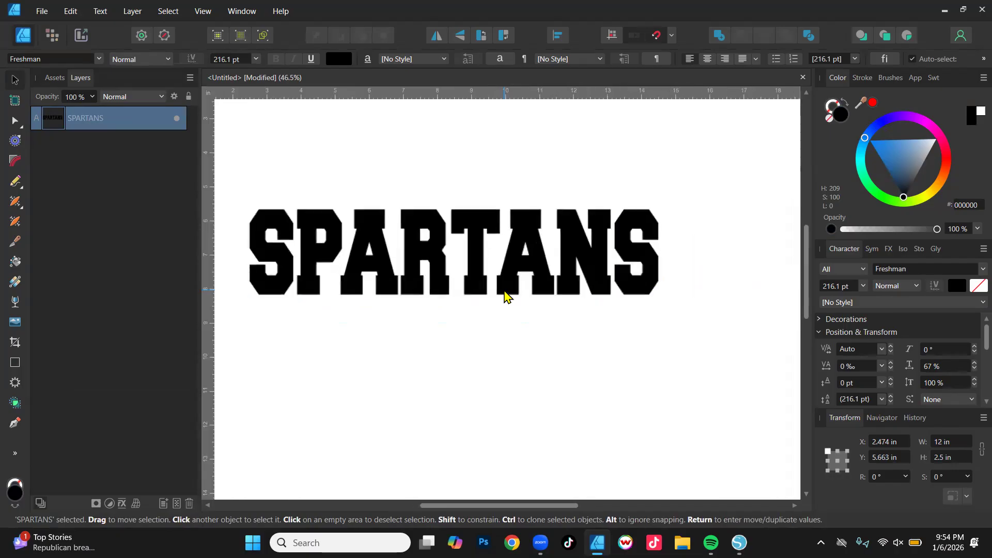
pyautogui.moveTo(514, 254); pyautogui.dragTo(565, 310)
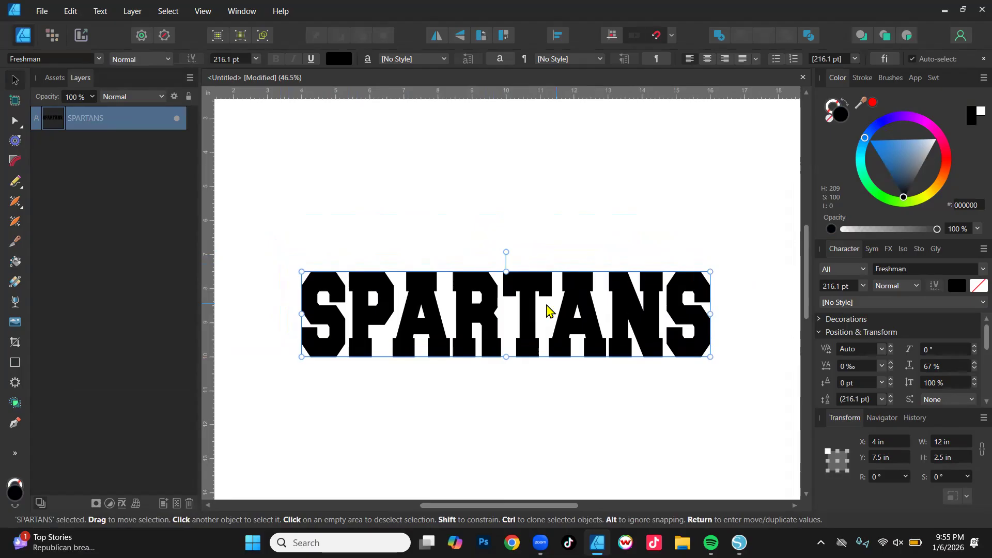
# Convert the SPARTANS text to curves and inspect the separate letter curves in the resulting group
pyautogui.rightClick(532, 299)
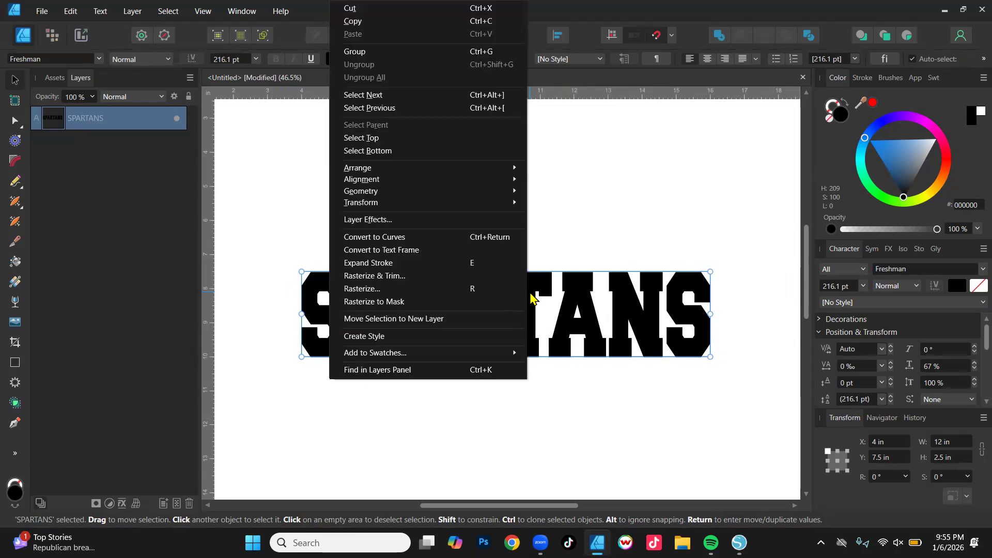
pyautogui.click(433, 239)
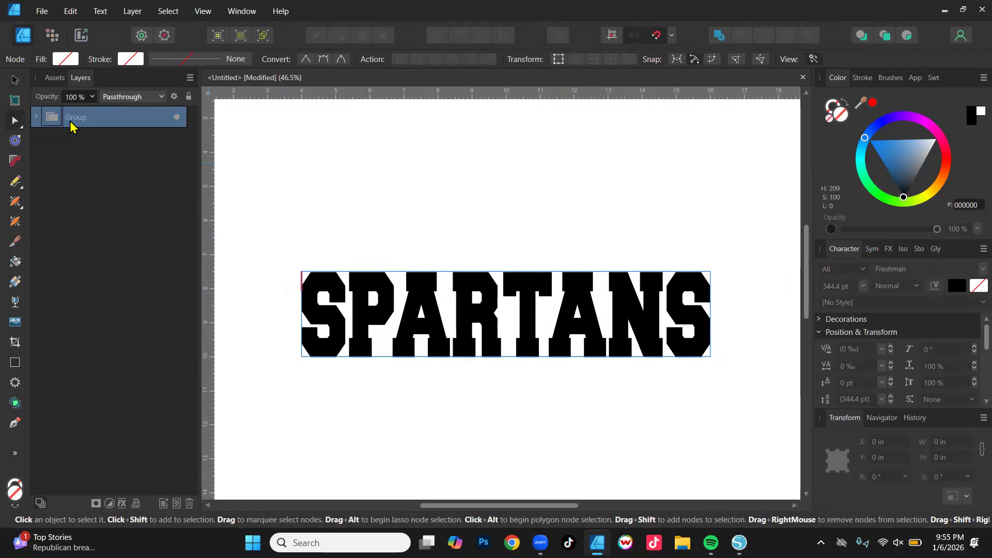
pyautogui.click(37, 118)
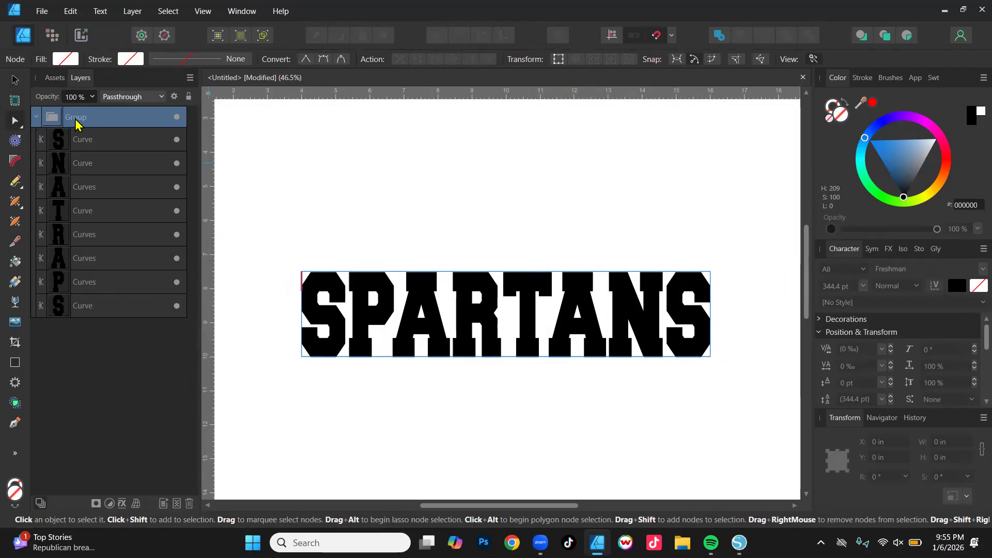
pyautogui.click(37, 117)
pyautogui.doubleClick(76, 118)
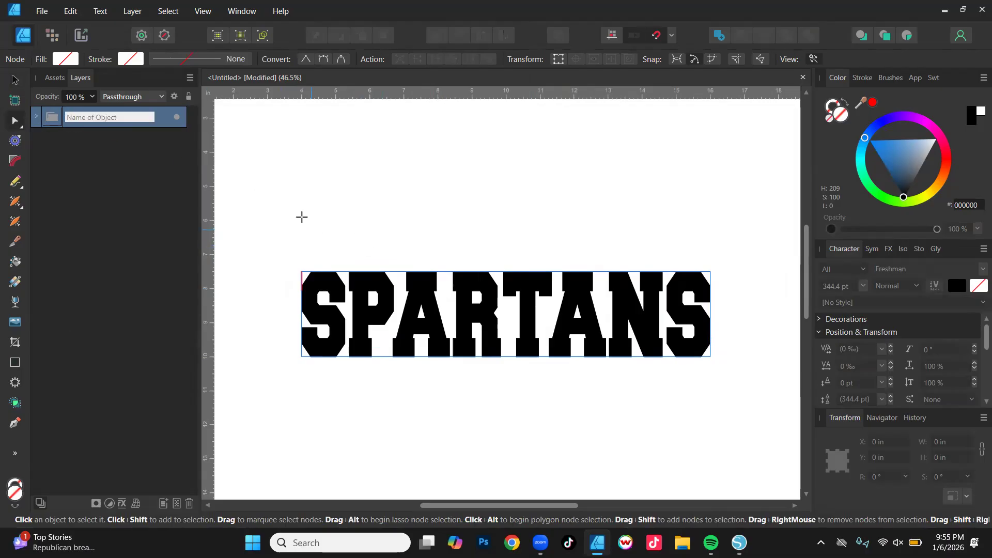
# Select all eight letter curves and merge them into one shape with the Add operation
pyautogui.click(15, 80)
pyautogui.moveTo(258, 235); pyautogui.dragTo(781, 439)
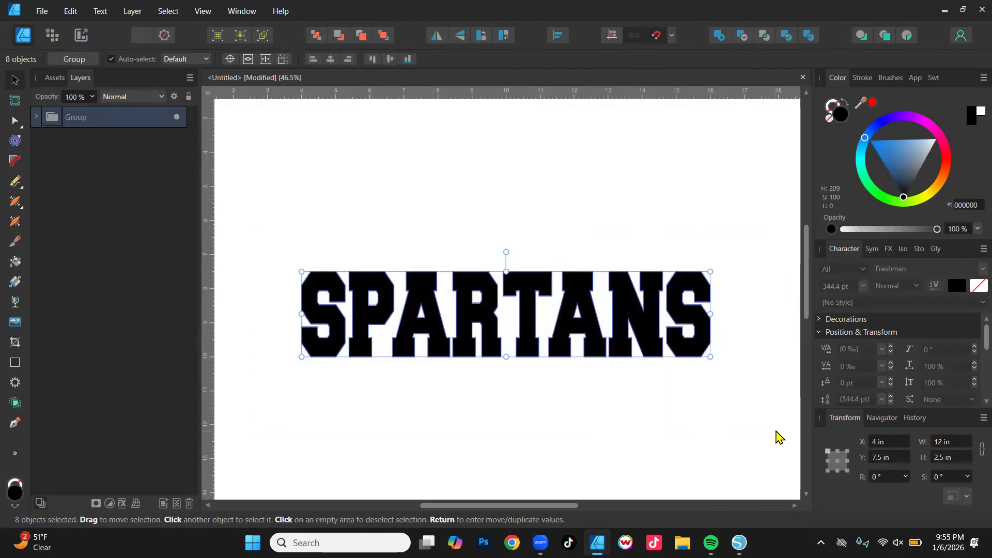
pyautogui.click(718, 36)
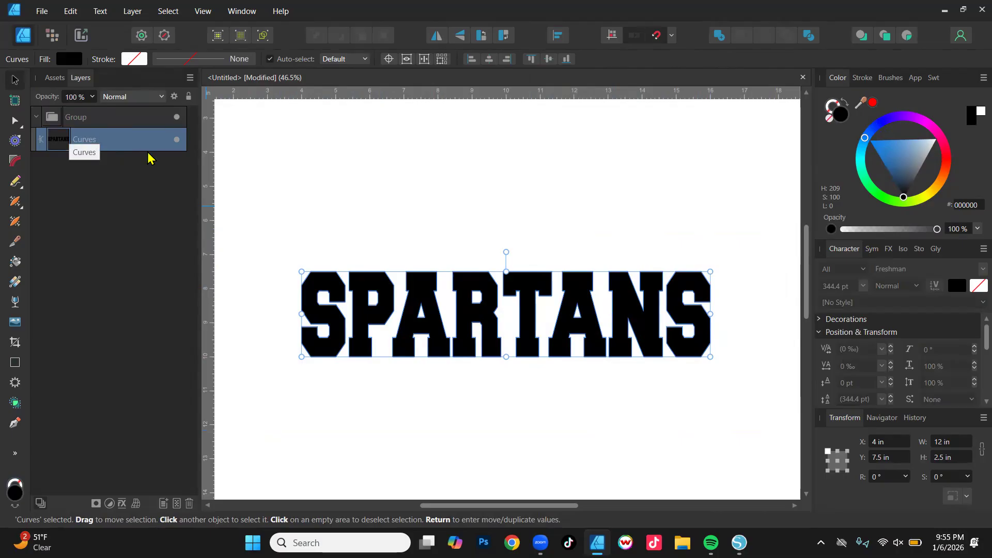
# Apply the sampled red (FF0000) as the merged lettering's stroke colour
pyautogui.click(835, 107)
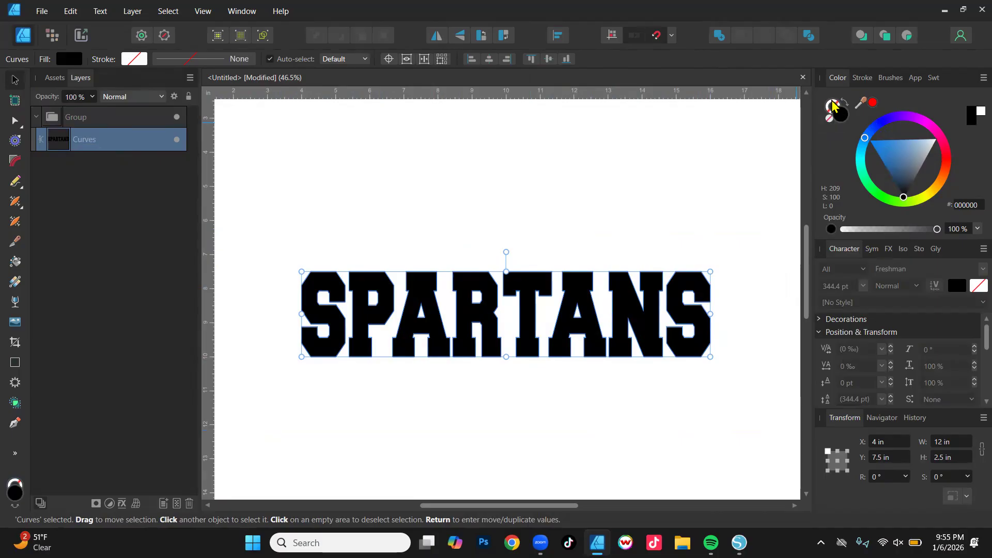
pyautogui.click(832, 103)
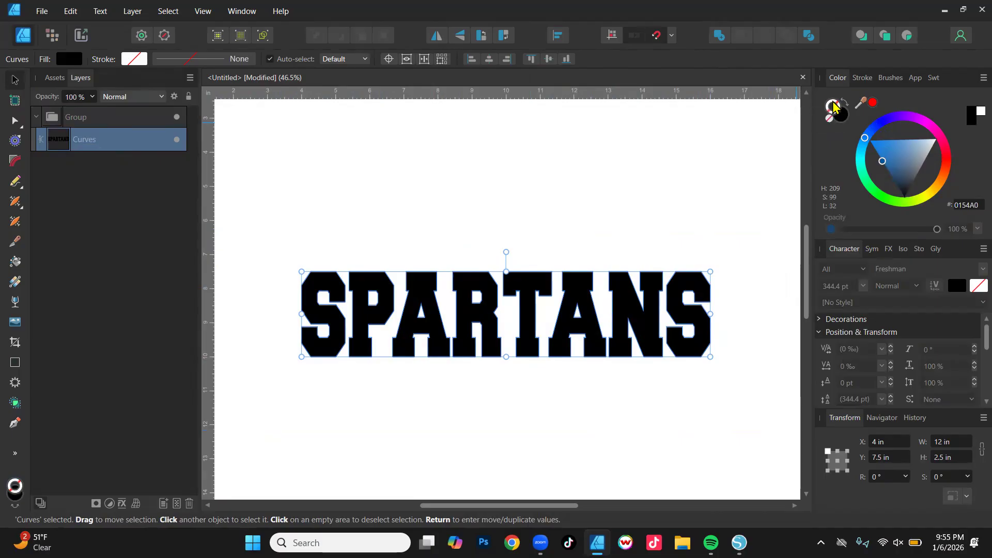
pyautogui.click(873, 103)
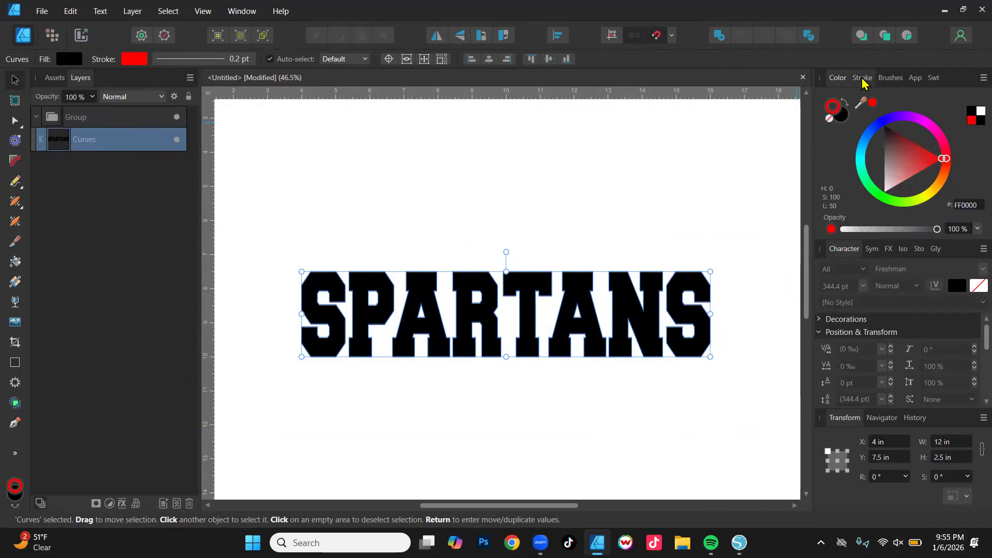
# Widen the red stroke to about 13.6 pt with a miter join and place it behind the fill
pyautogui.click(862, 78)
pyautogui.moveTo(854, 118); pyautogui.dragTo(898, 118)
pyautogui.click(887, 148)
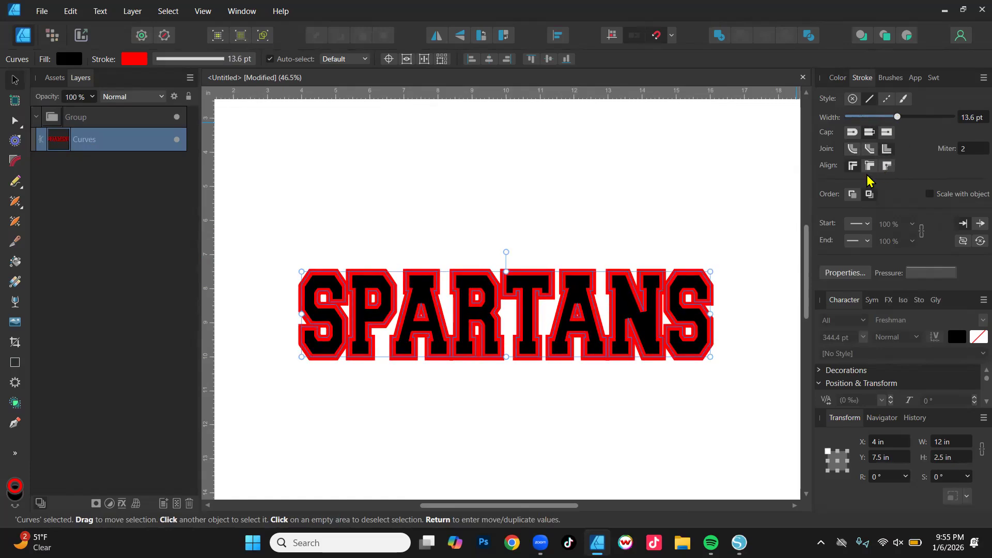
pyautogui.click(850, 194)
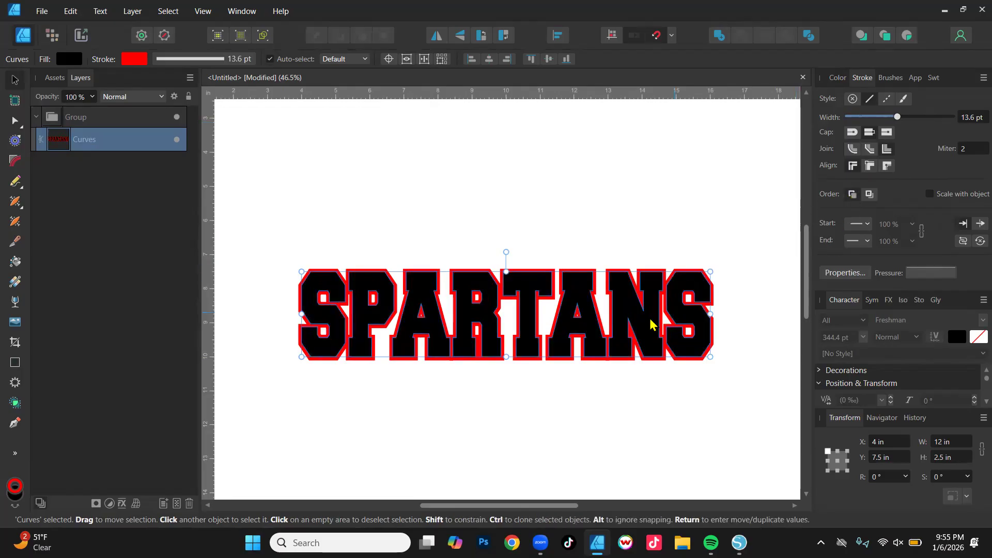
# Set the lettering's stroke width to 20 pt and raise it to 22 pt
pyautogui.scroll(2, 637, 294)
pyautogui.click(969, 118)
pyautogui.write('20')
pyautogui.press('Return')
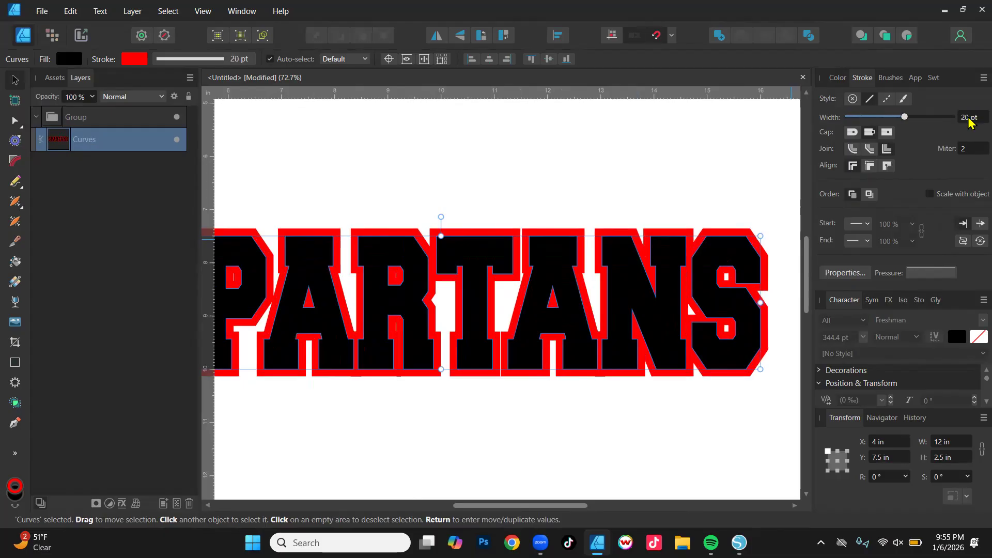
pyautogui.scroll(1, 969, 119)
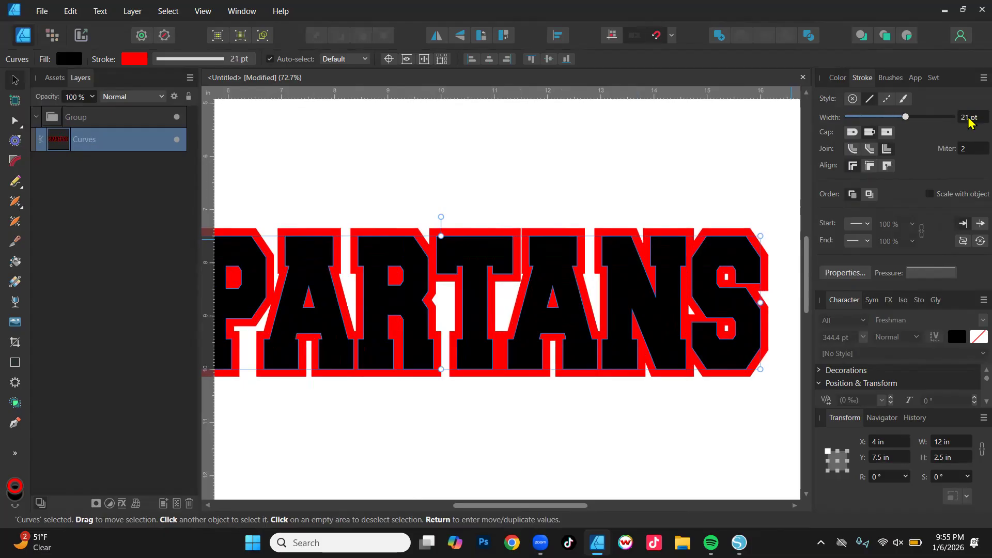
pyautogui.scroll(1, 969, 120)
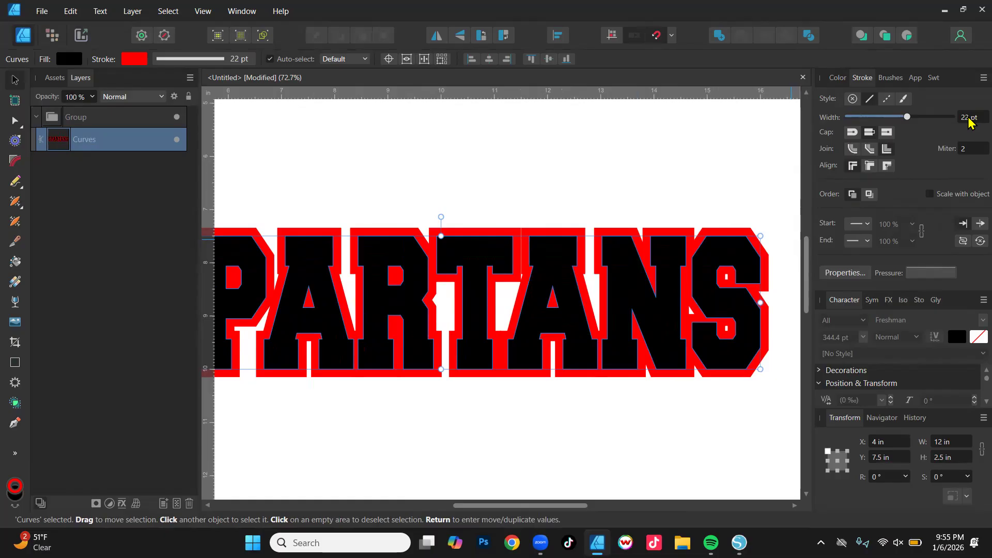
pyautogui.scroll(-3, 669, 173)
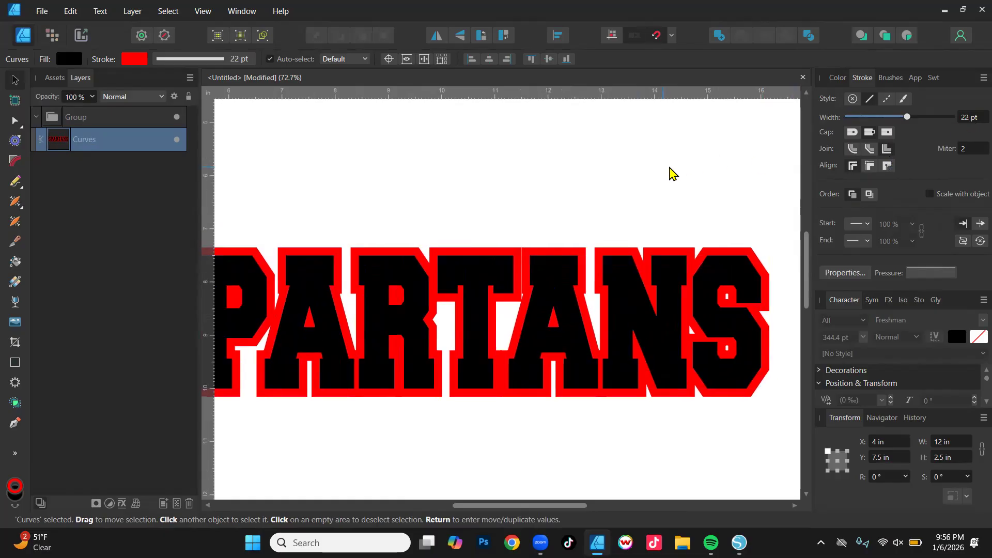
pyautogui.click(657, 192)
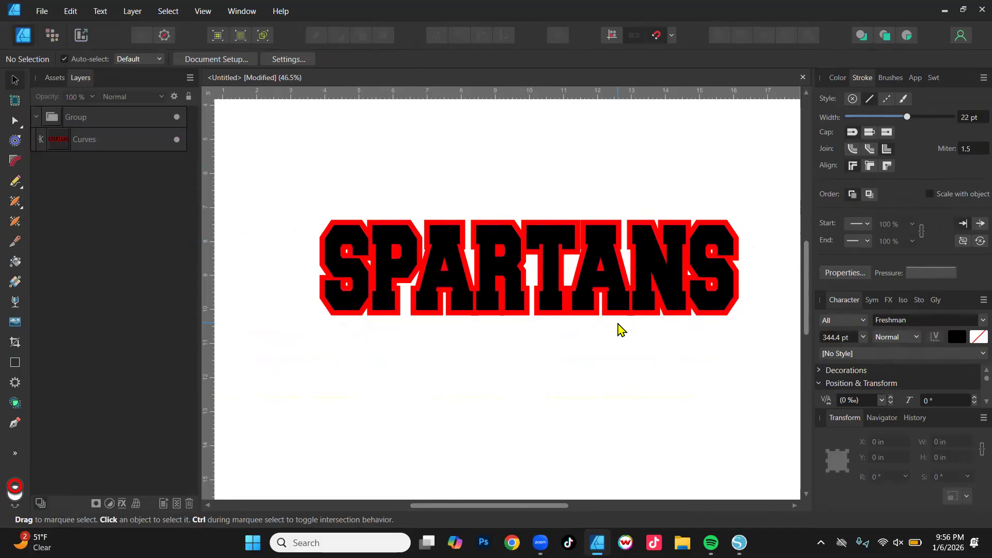
# Duplicate the outlined SPARTANS curves within the group
pyautogui.click(553, 247)
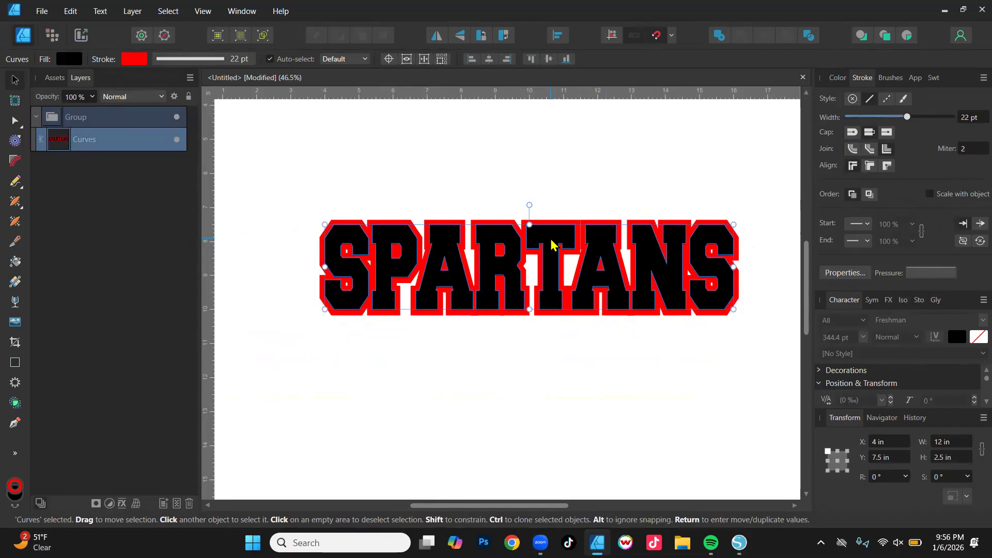
pyautogui.rightClick(92, 141)
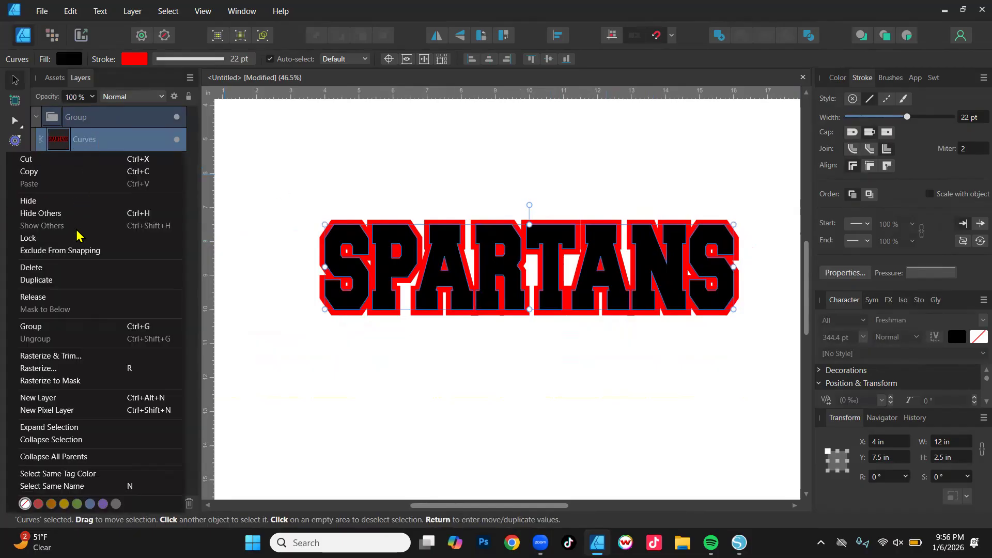
pyautogui.click(55, 280)
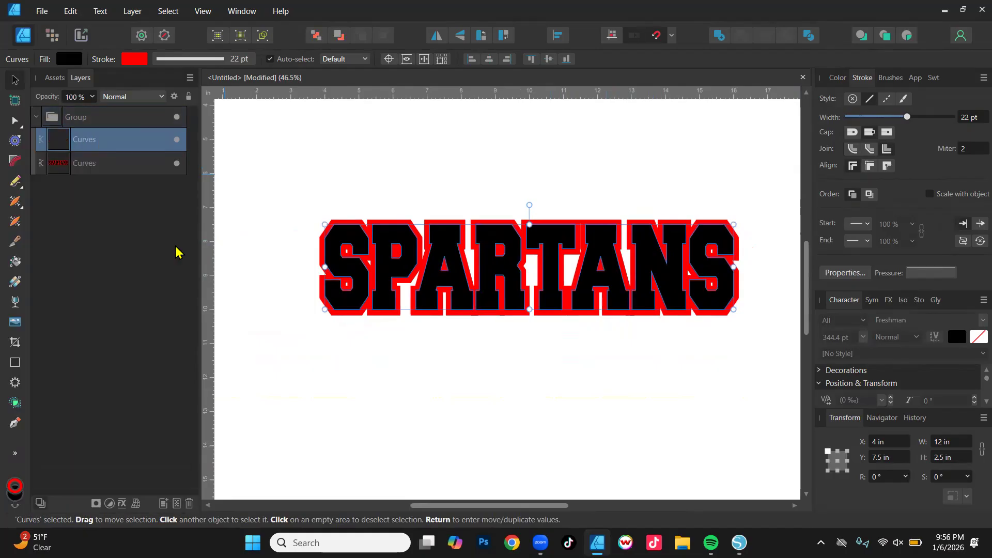
pyautogui.click(401, 165)
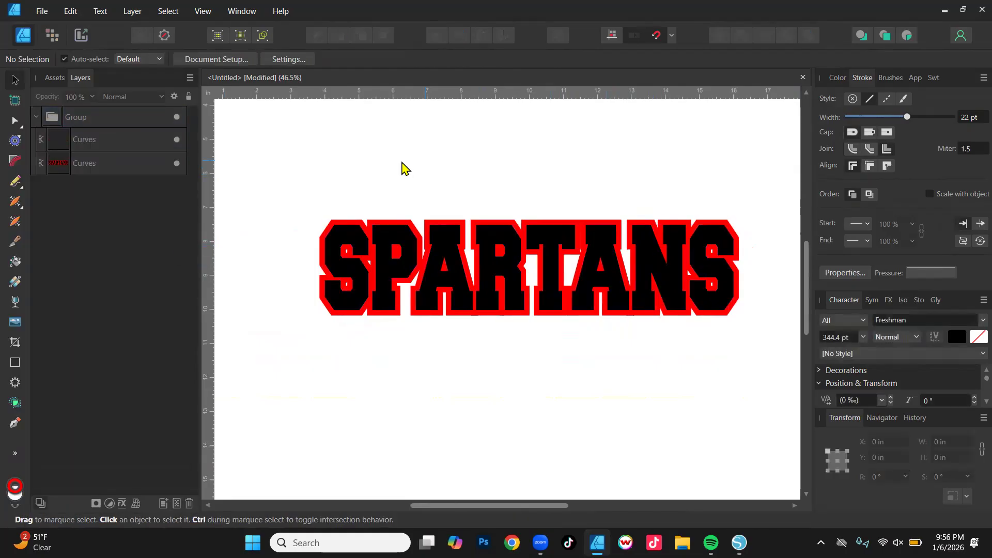
# Remove the stroke from the upper copy of the lettering, and check the layers by moving one aside and undoing the move
pyautogui.click(110, 144)
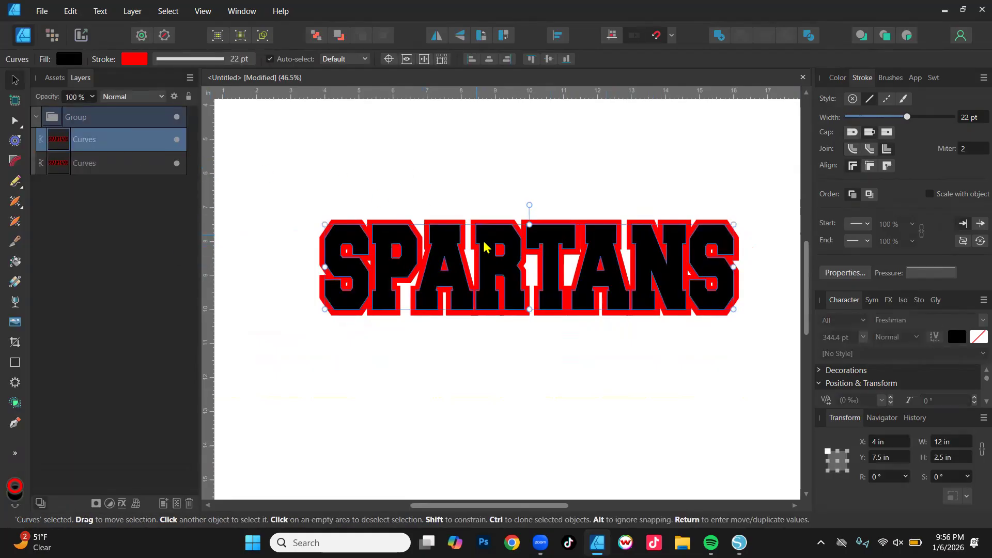
pyautogui.click(852, 99)
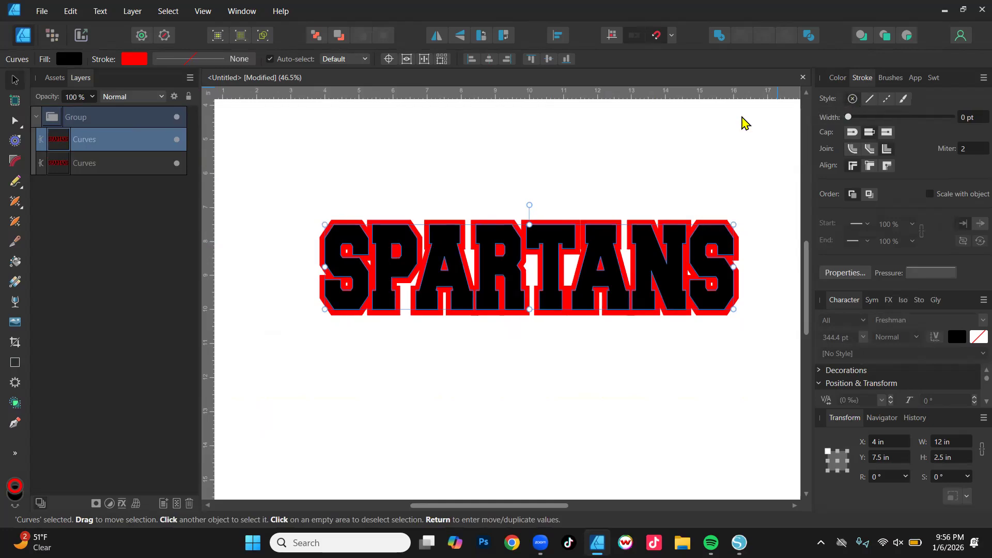
pyautogui.click(432, 145)
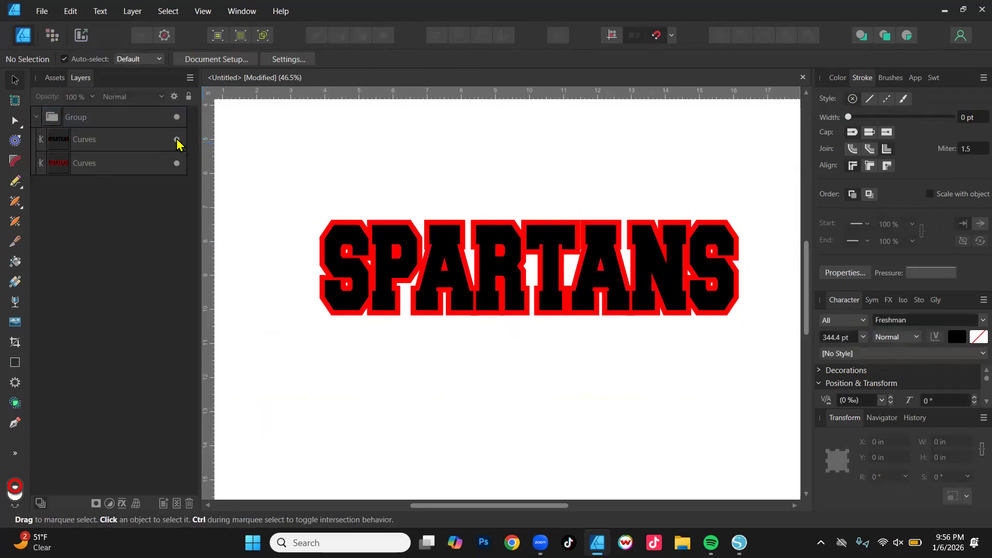
pyautogui.moveTo(505, 253); pyautogui.dragTo(572, 144)
pyautogui.hotkey('ctrl', 'z')
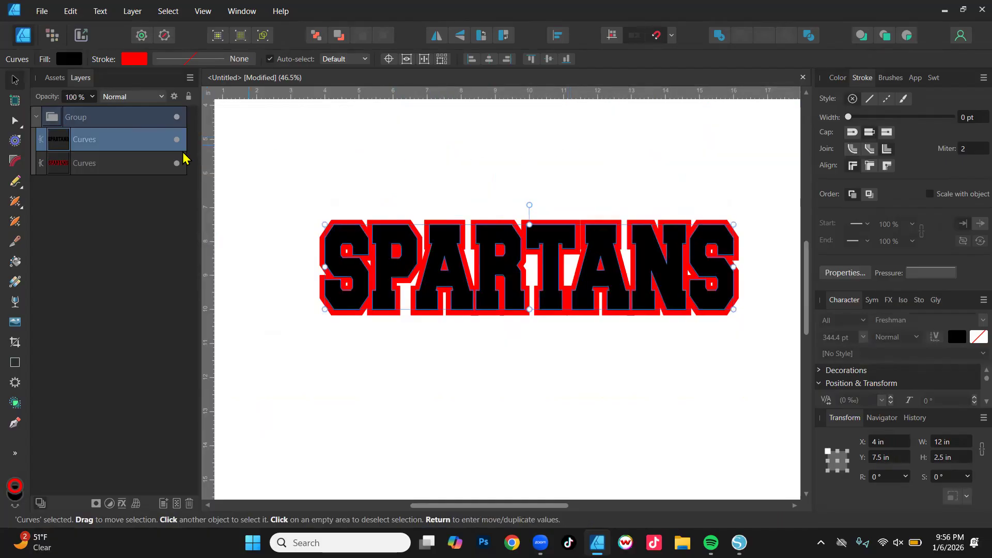
# Expand the stroke of the lower, red-outlined SPARTANS copy into a separate filled shape
pyautogui.click(115, 164)
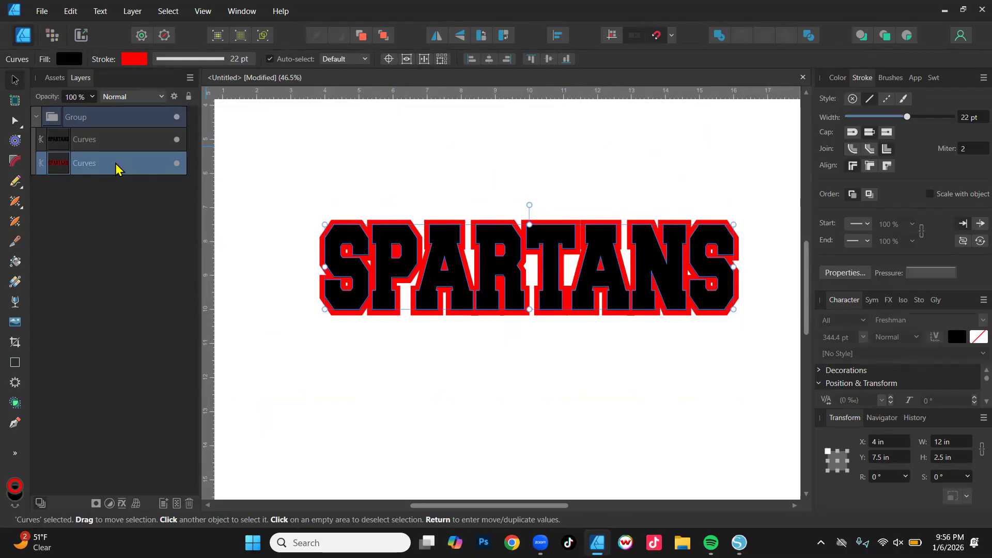
pyautogui.click(81, 14)
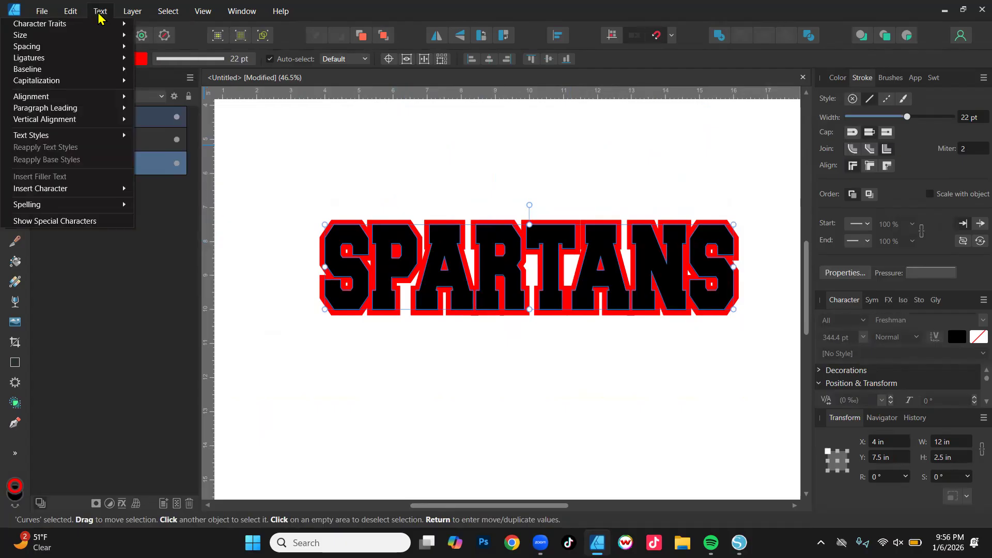
pyautogui.moveTo(131, 17)
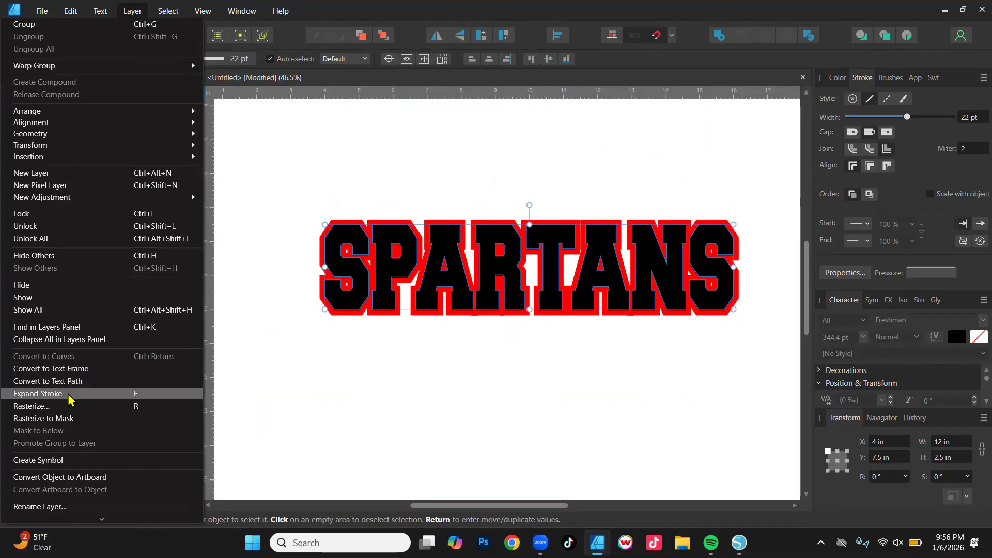
pyautogui.click(38, 393)
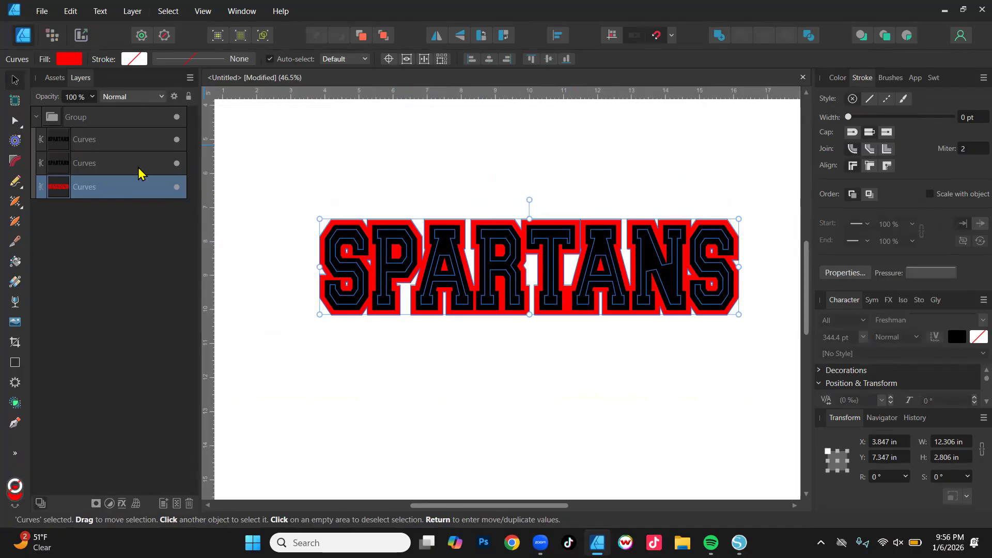
pyautogui.click(331, 363)
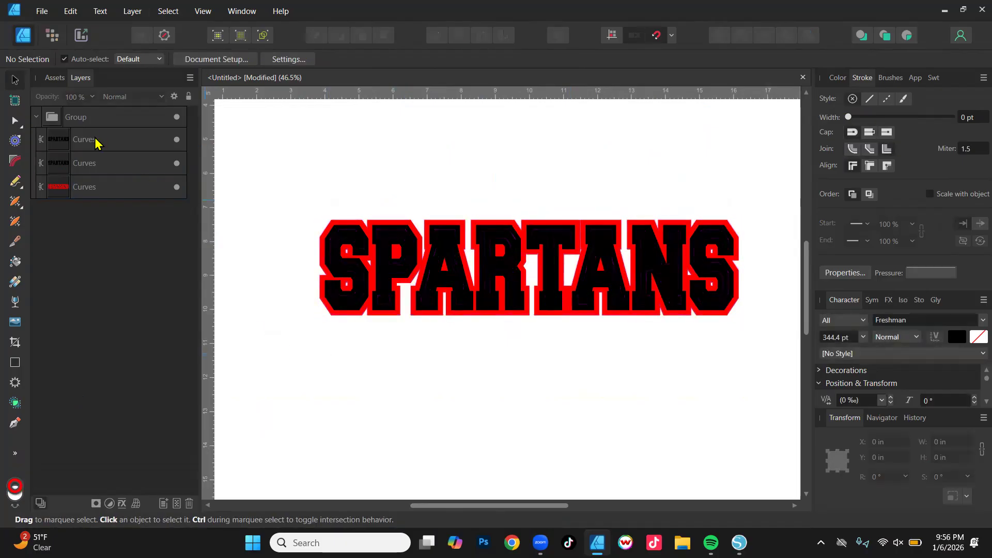
# Check the separated lettering layers by moving the black copies off the red outline, and undo the moves
pyautogui.click(103, 141)
pyautogui.moveTo(497, 230); pyautogui.dragTo(533, 105)
pyautogui.moveTo(500, 243); pyautogui.dragTo(544, 136)
pyautogui.moveTo(480, 305); pyautogui.dragTo(519, 281)
pyautogui.hotkey('ctrl', 'z')
pyautogui.hotkey('ctrl', 'z')
pyautogui.hotkey('ctrl', 'z')
pyautogui.hotkey('ctrl', 'z')
pyautogui.hotkey('ctrl', 'z')
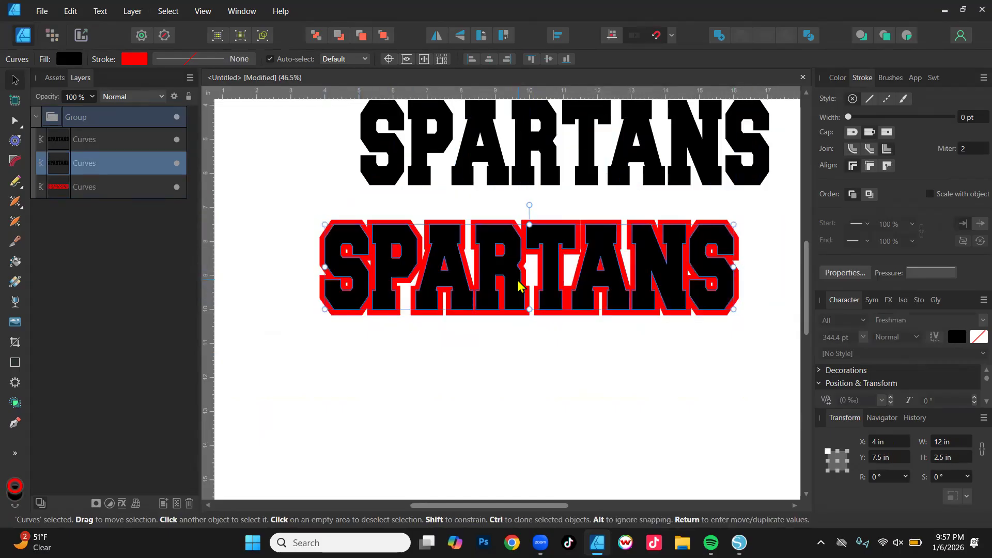
pyautogui.click(277, 147)
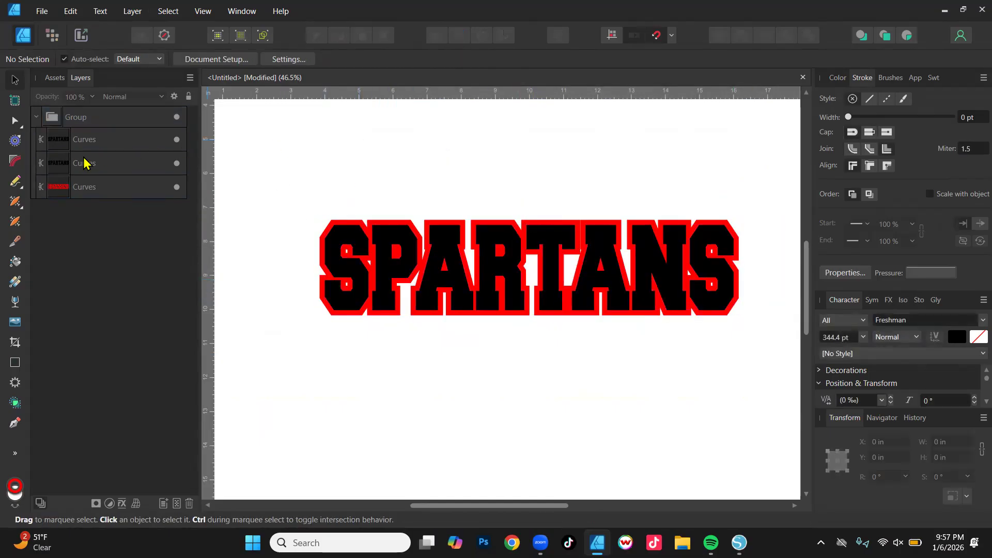
# Unite the lower black copy with the expanded red outline, and check the merged shape by moving the black lettering aside and undoing
pyautogui.click(104, 163)
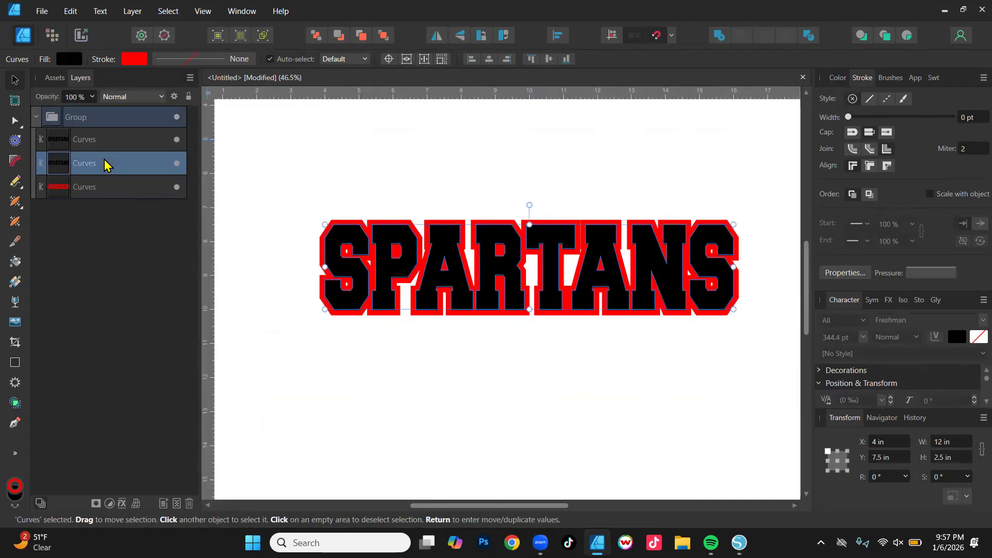
pyautogui.keyDown('shift'); pyautogui.click(105, 187); pyautogui.keyUp('shift')
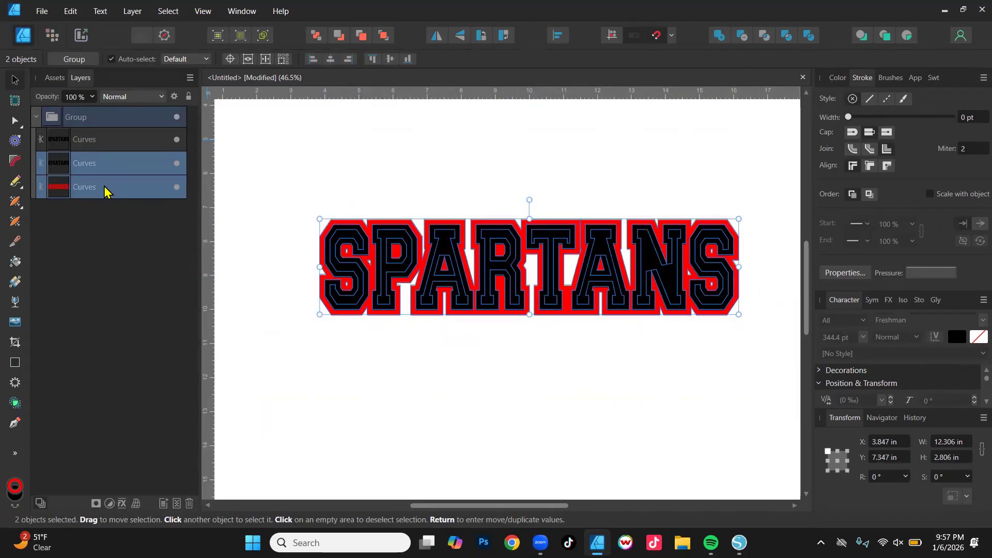
pyautogui.click(718, 36)
pyautogui.click(422, 206)
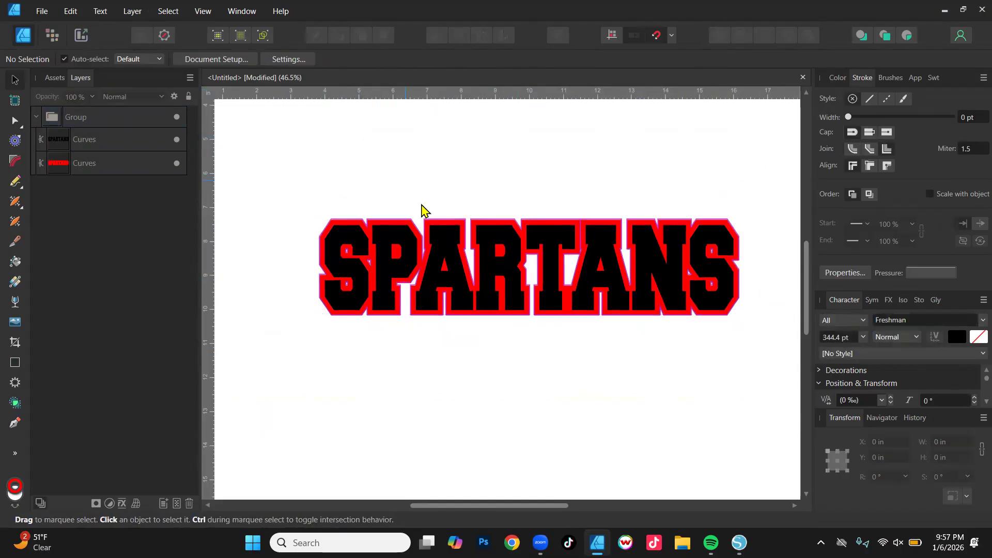
pyautogui.moveTo(458, 246); pyautogui.dragTo(470, 138)
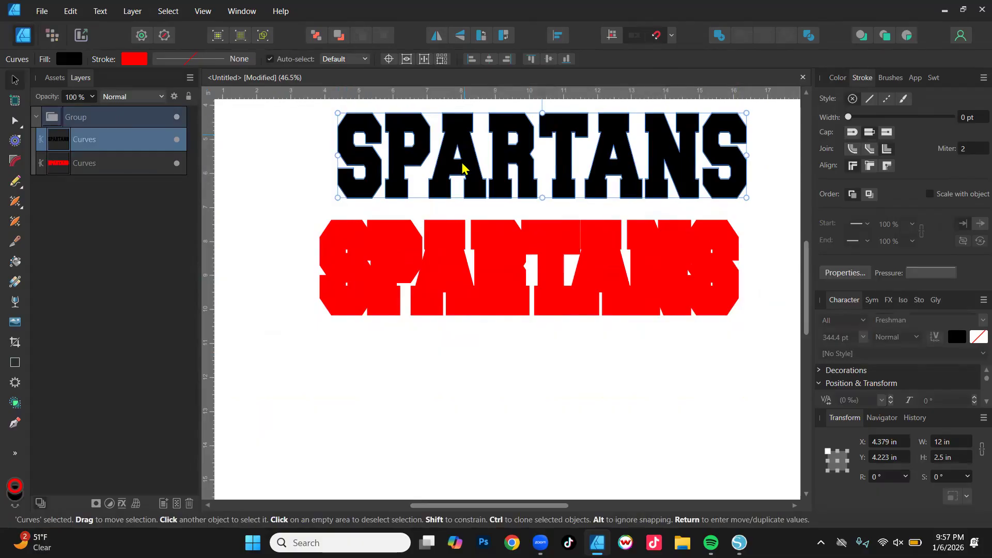
pyautogui.hotkey('ctrl', 'z')
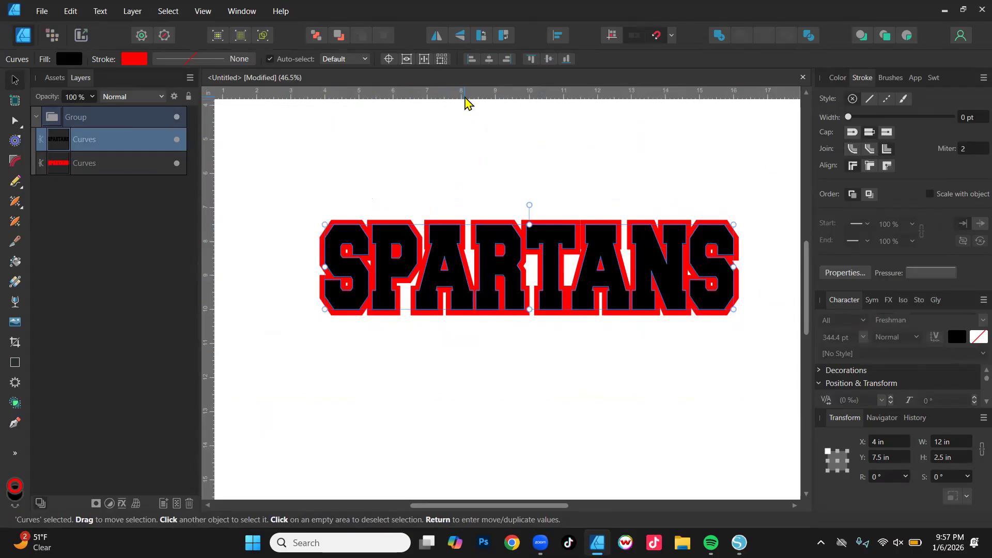
# Duplicate the black SPARTANS lettering above the solid red shape
pyautogui.scroll(3, 505, 279)
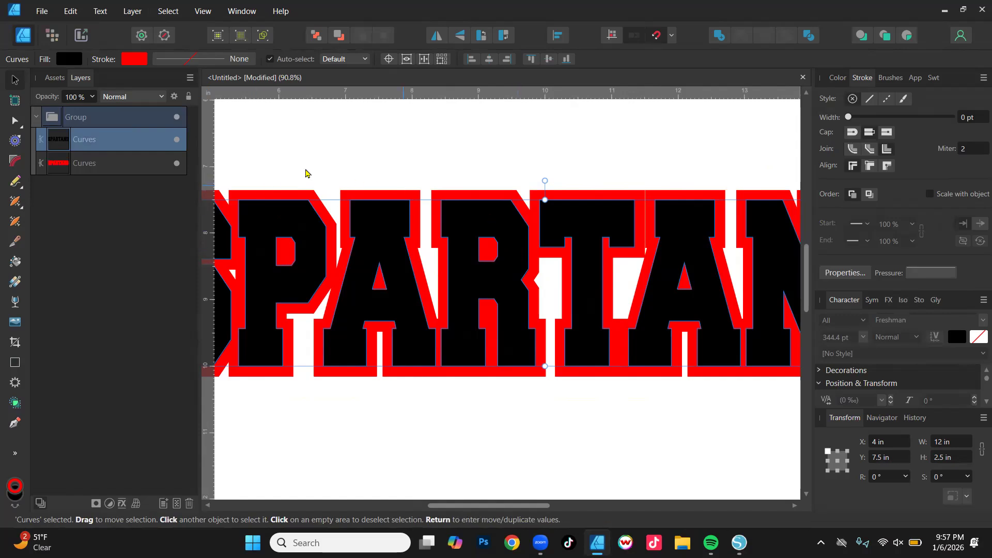
pyautogui.rightClick(98, 140)
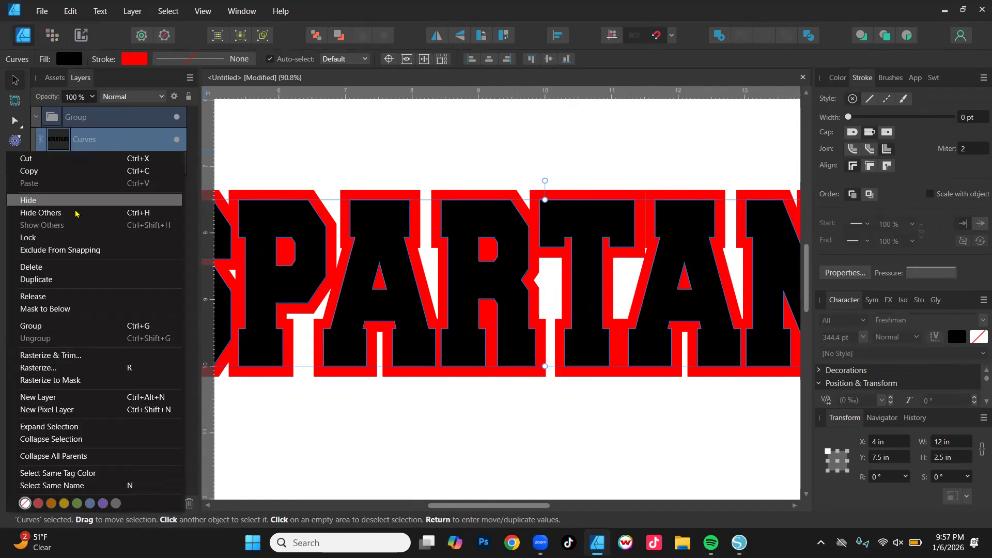
pyautogui.click(66, 280)
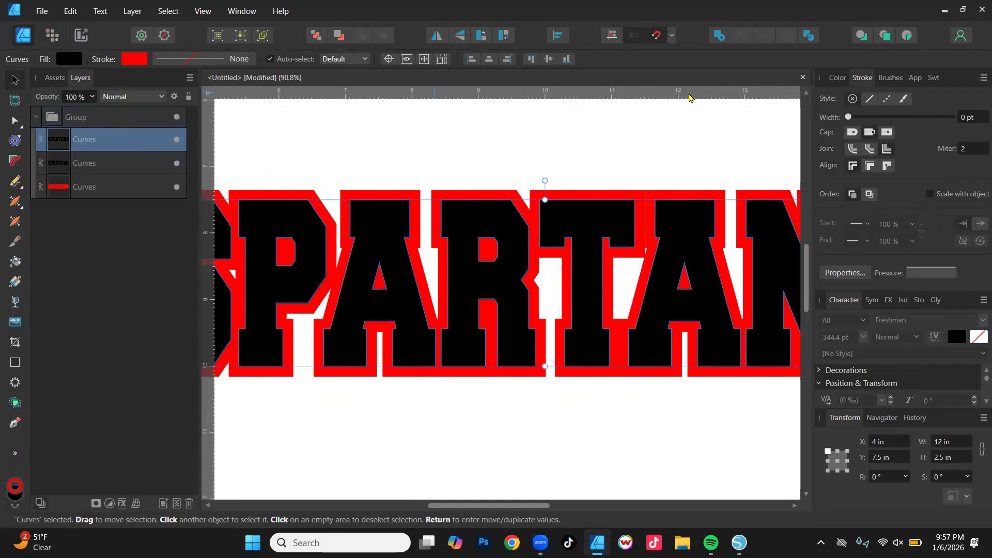
pyautogui.click(694, 134)
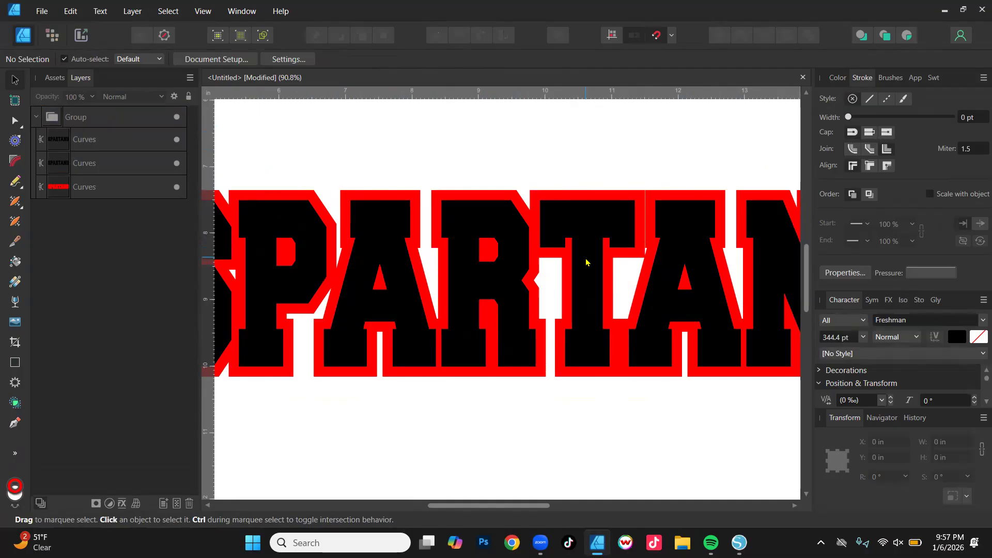
# Hide the topmost black copy and subtract the other black copy from the solid red shape
pyautogui.scroll(-3, 546, 178)
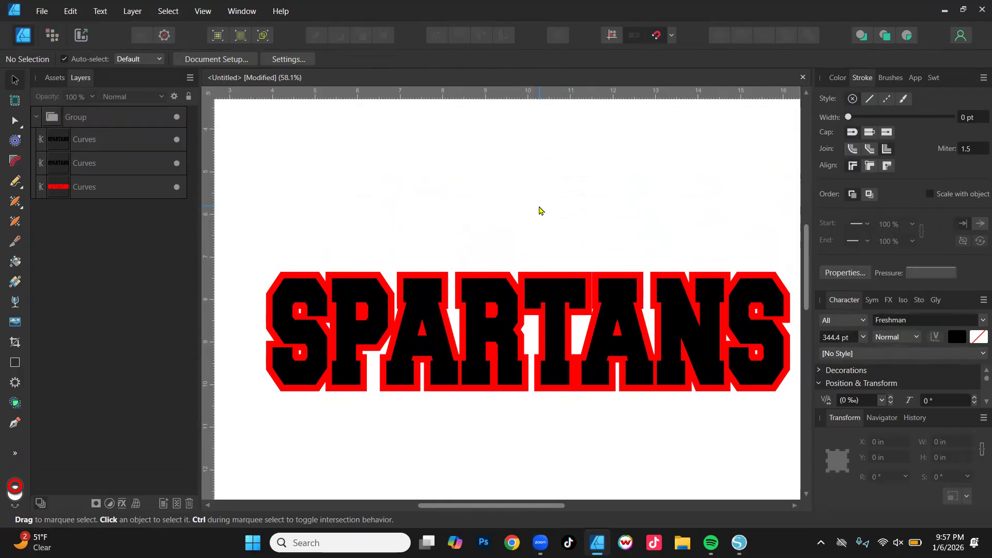
pyautogui.click(177, 140)
pyautogui.click(94, 166)
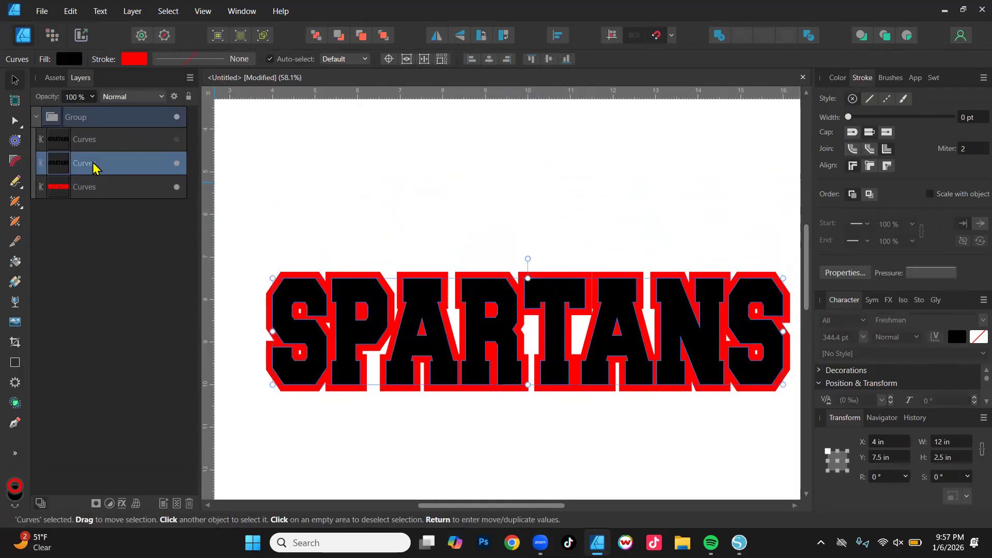
pyautogui.keyDown('shift'); pyautogui.click(92, 193); pyautogui.keyUp('shift')
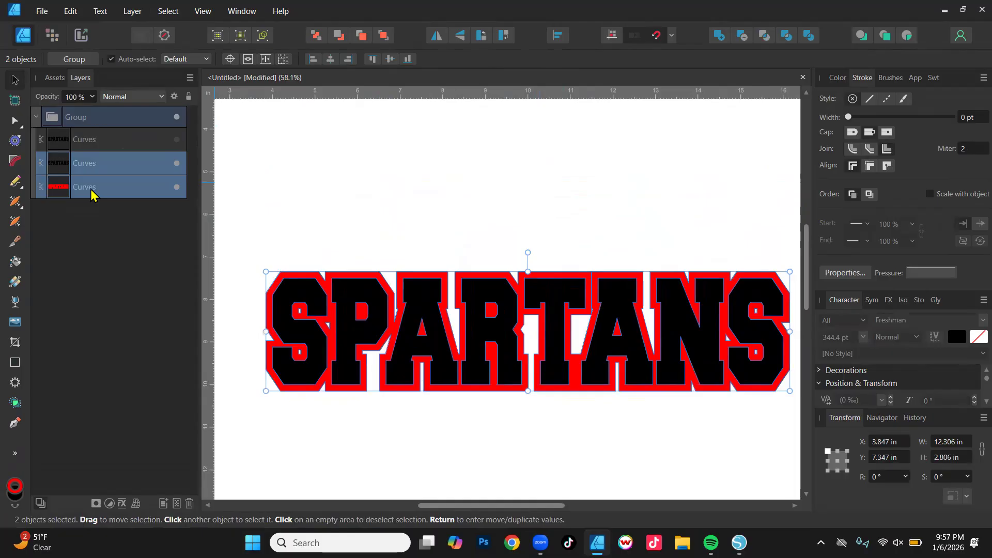
pyautogui.click(744, 42)
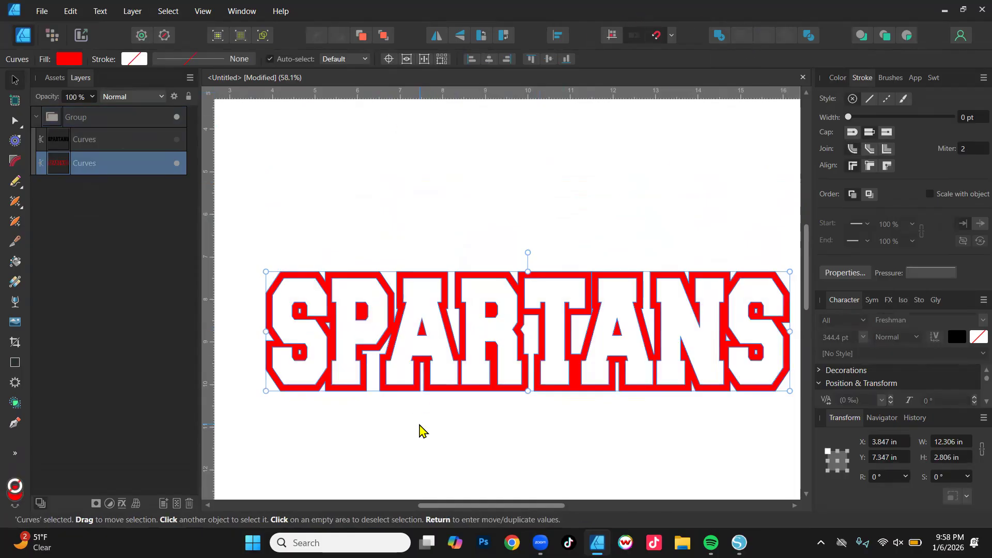
# Inspect the cut-out red outline up close, and show the hidden black lettering again
pyautogui.scroll(4, 429, 335)
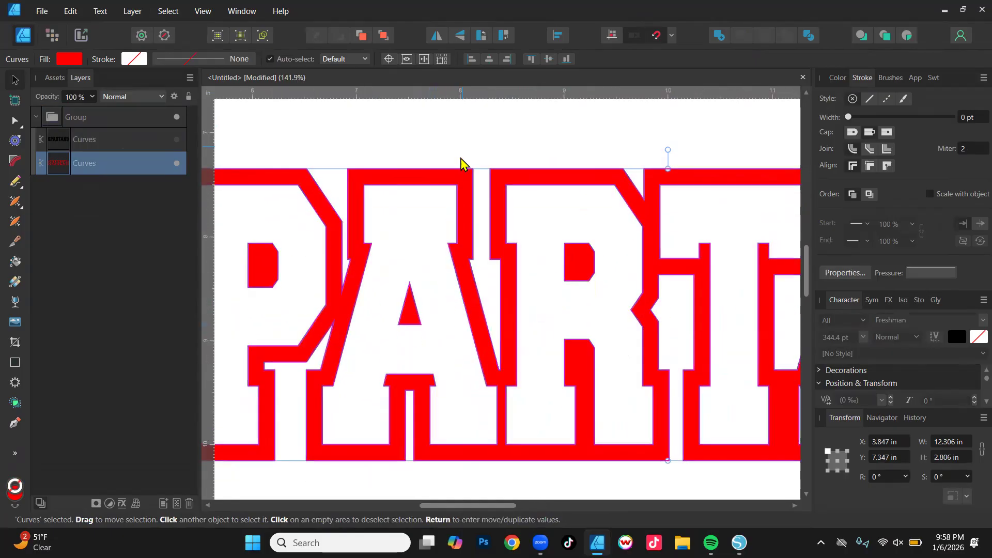
pyautogui.click(460, 166)
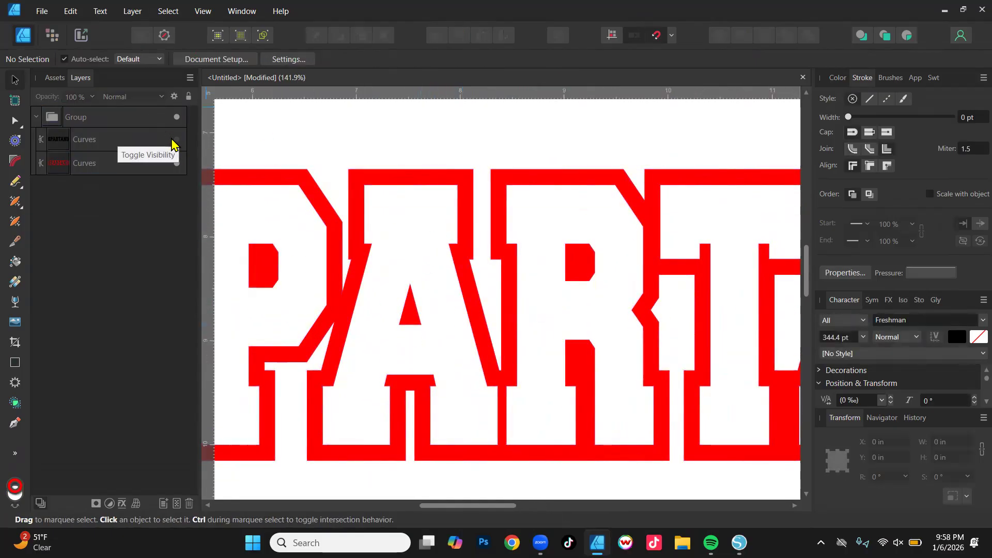
pyautogui.scroll(-5, 388, 228)
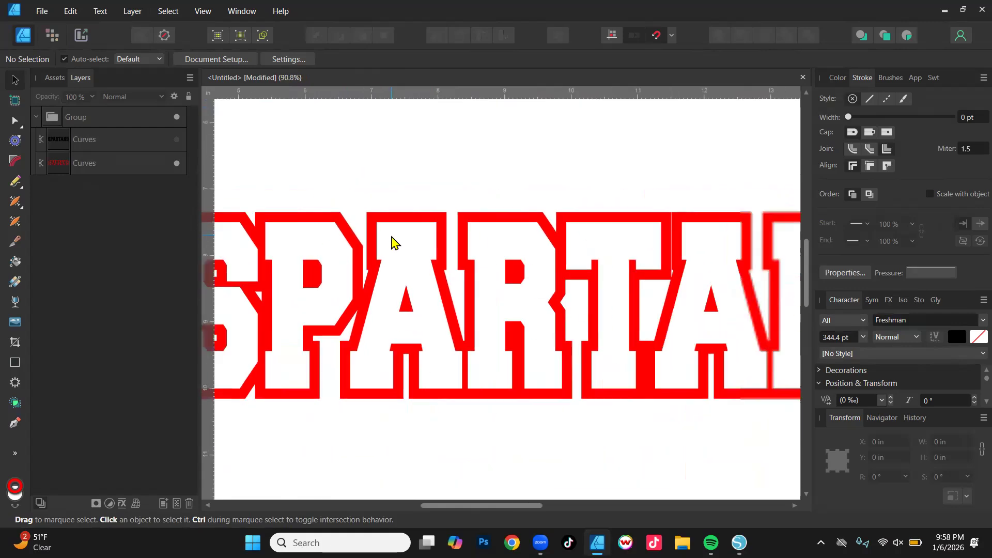
pyautogui.click(176, 140)
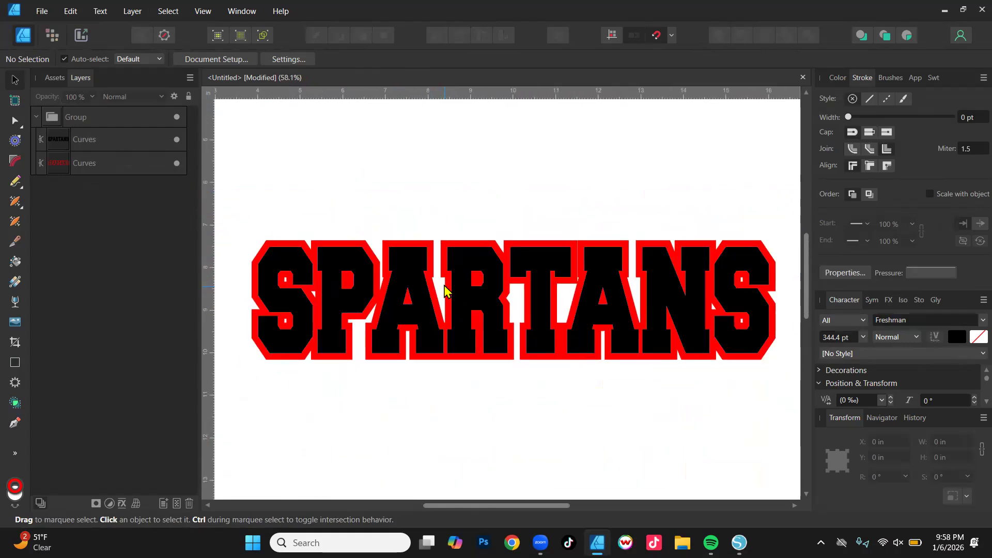
# Check the knockout behind the letter R by moving the black lettering down, and undo the move
pyautogui.scroll(4, 442, 299)
pyautogui.scroll(2, 440, 301)
pyautogui.scroll(2, 509, 242)
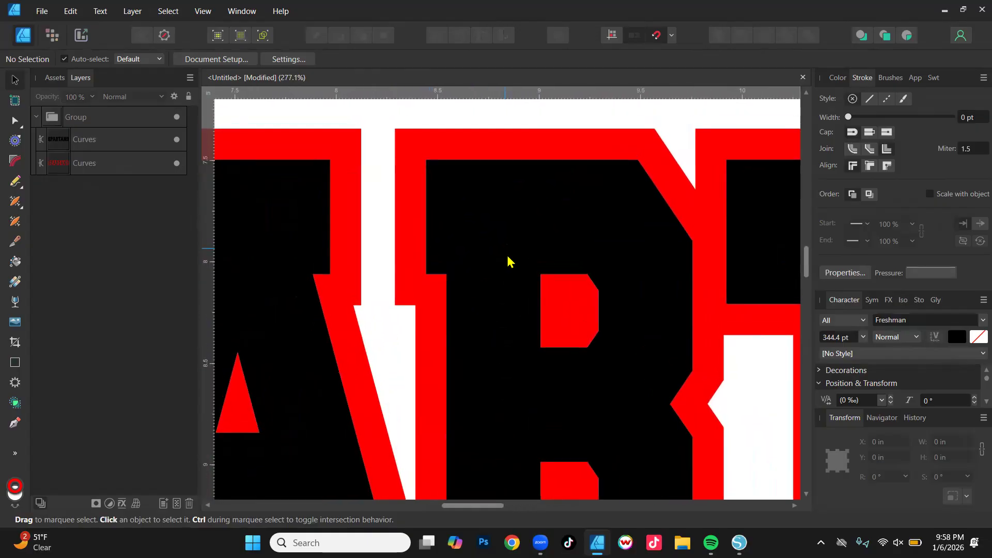
pyautogui.moveTo(506, 200); pyautogui.dragTo(509, 252)
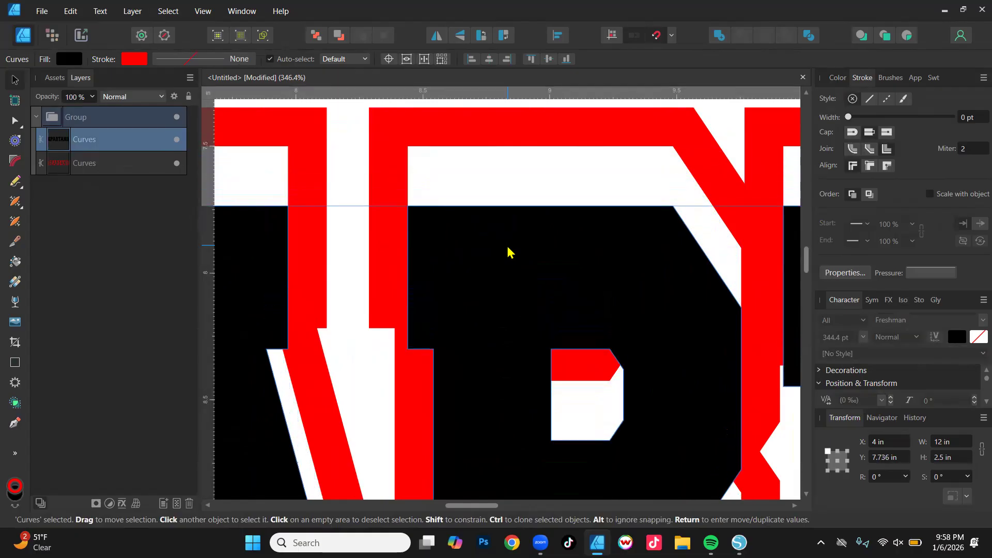
pyautogui.hotkey('ctrl', 'z')
pyautogui.scroll(-5, 498, 230)
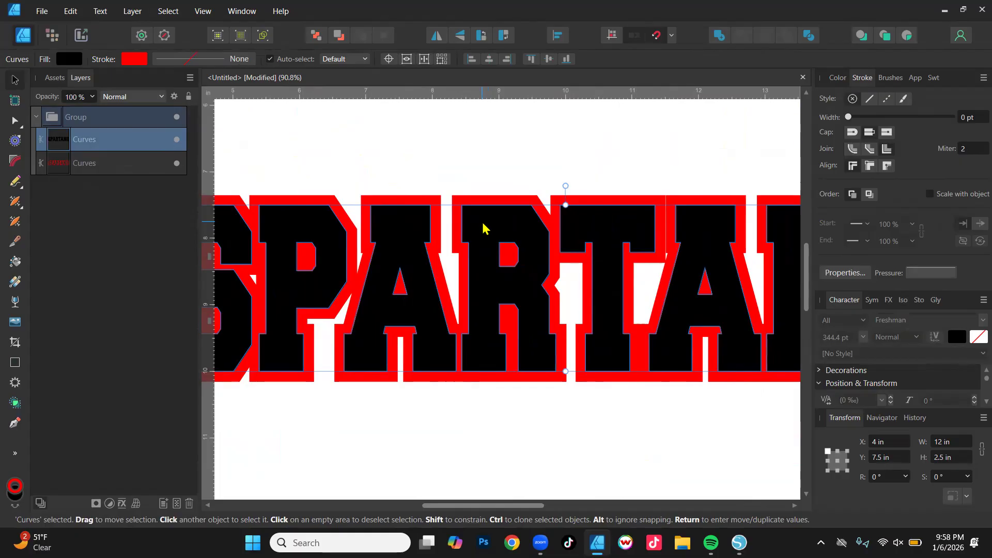
# Change the black lettering's fill to yellow FFD500
pyautogui.scroll(4, 475, 249)
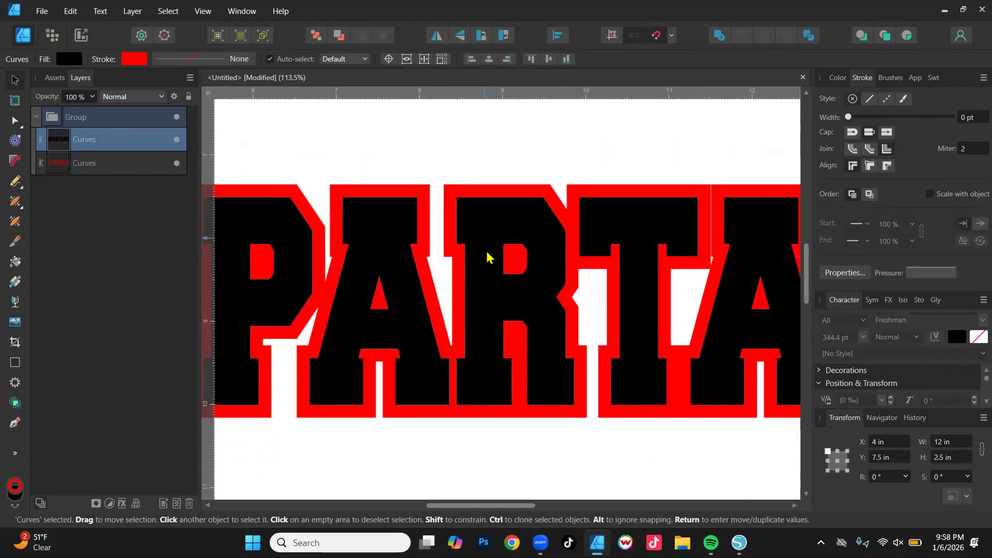
pyautogui.click(838, 77)
pyautogui.click(844, 117)
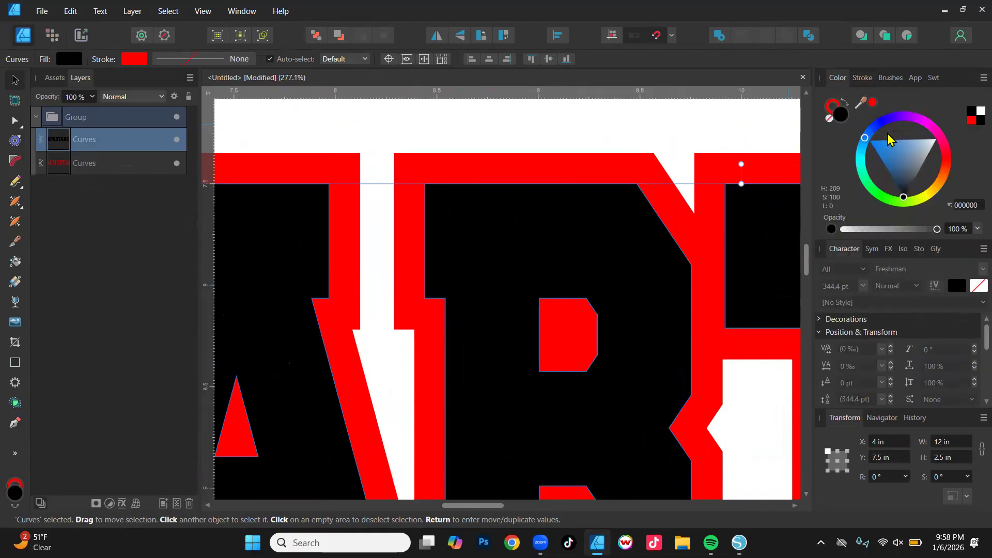
pyautogui.click(930, 192)
pyautogui.scroll(2, 641, 201)
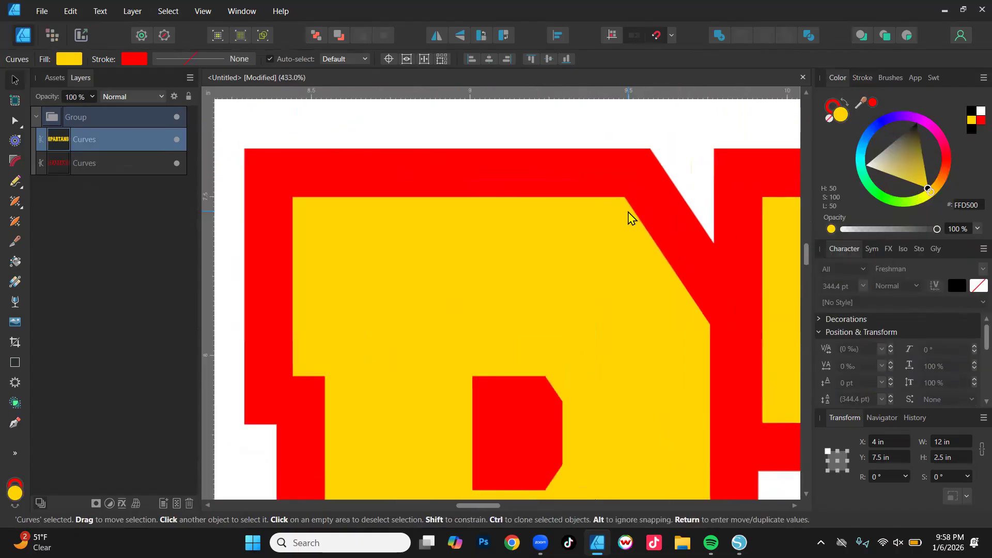
# Give the yellow lettering a blue 4700FF stroke of 0.2 pt, aligned to the outside
pyautogui.click(828, 106)
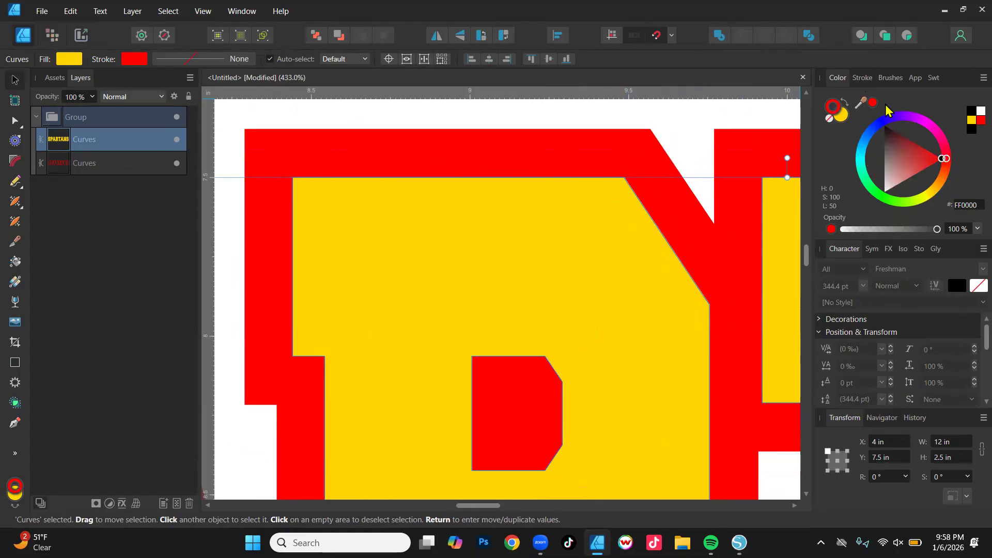
pyautogui.click(896, 123)
pyautogui.click(861, 77)
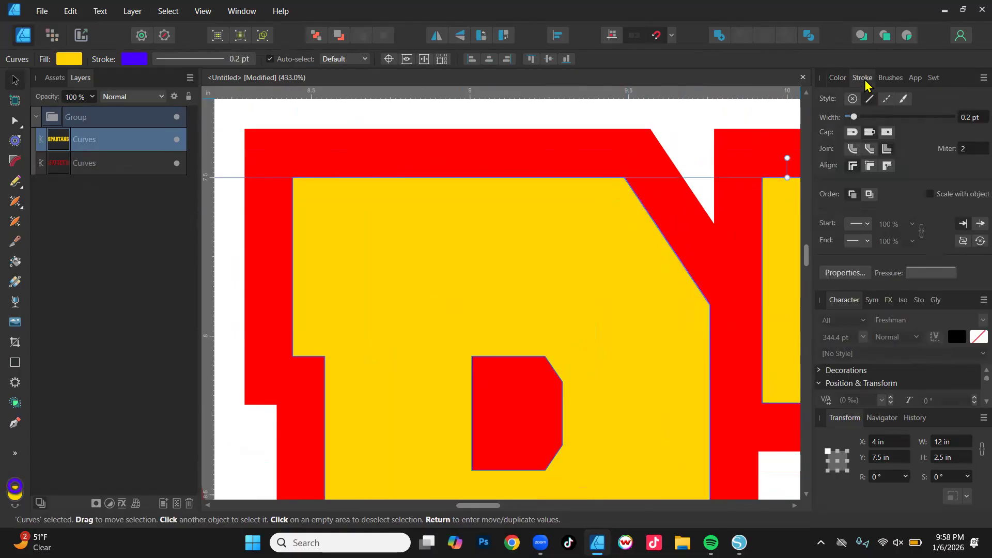
pyautogui.scroll(12, 629, 268)
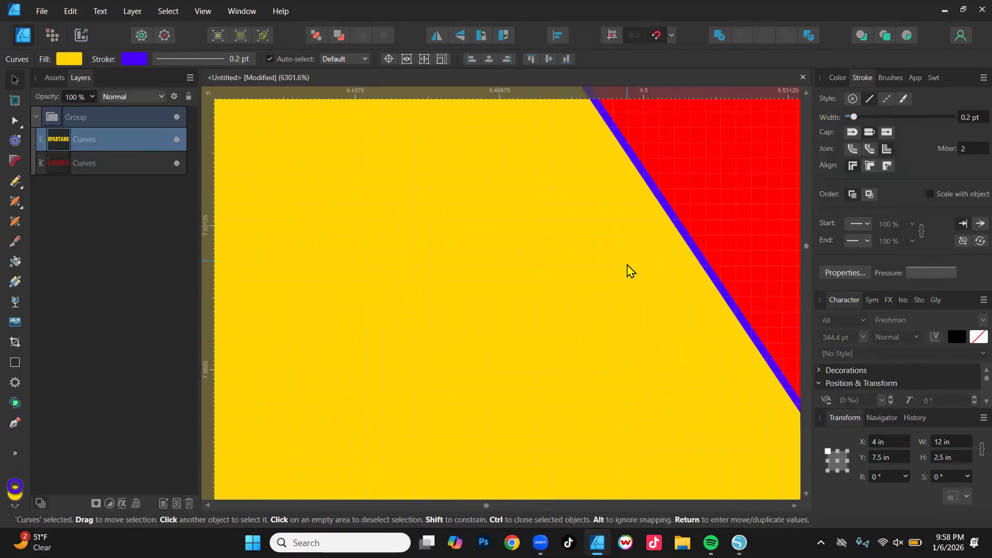
pyautogui.click(888, 167)
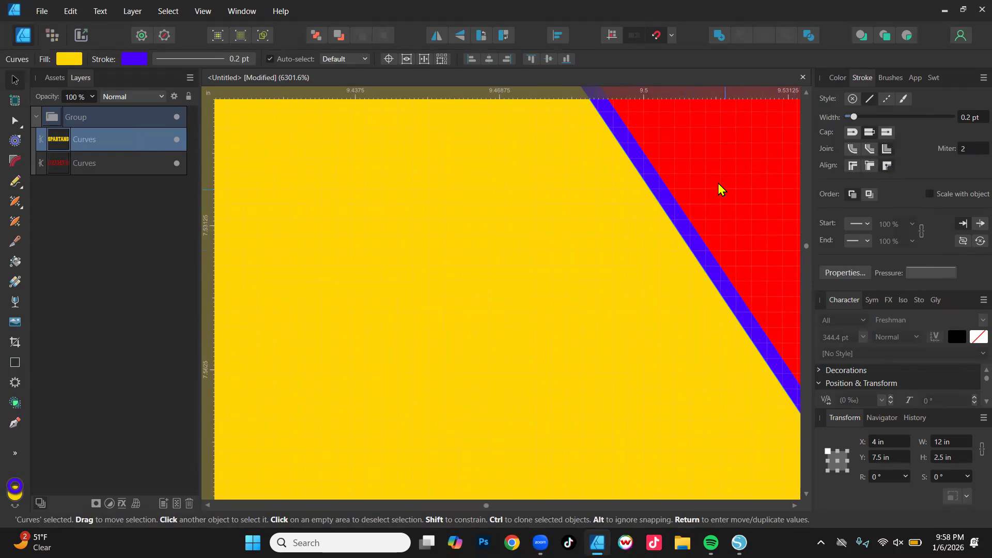
# Lower the blue stroke's opacity to 54% and widen the stroke to 2 pt
pyautogui.click(838, 78)
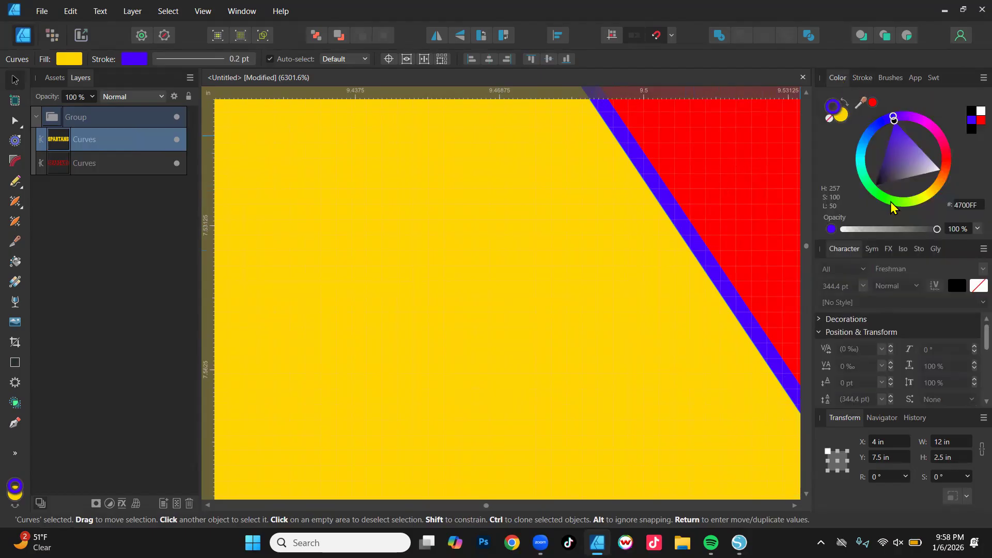
pyautogui.moveTo(937, 230); pyautogui.dragTo(895, 238)
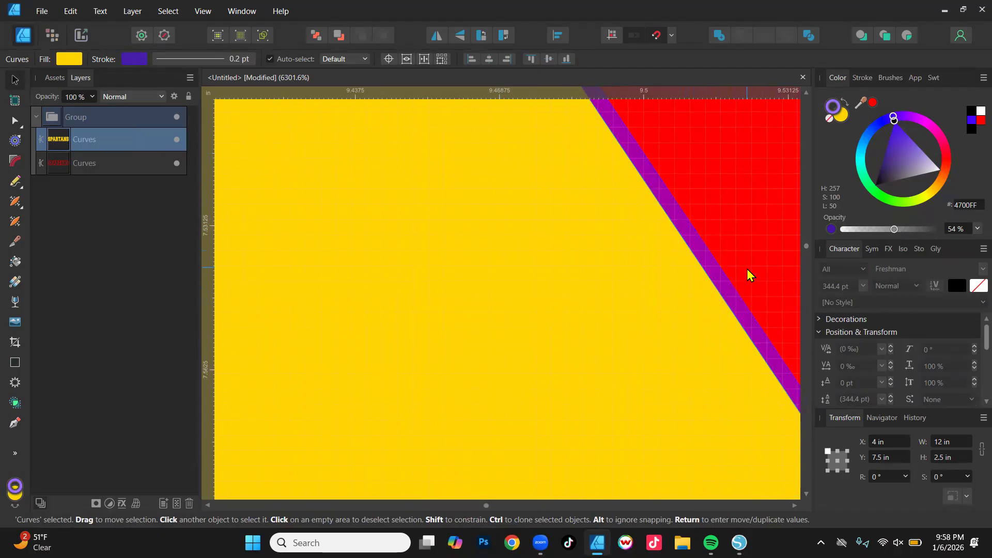
pyautogui.click(865, 79)
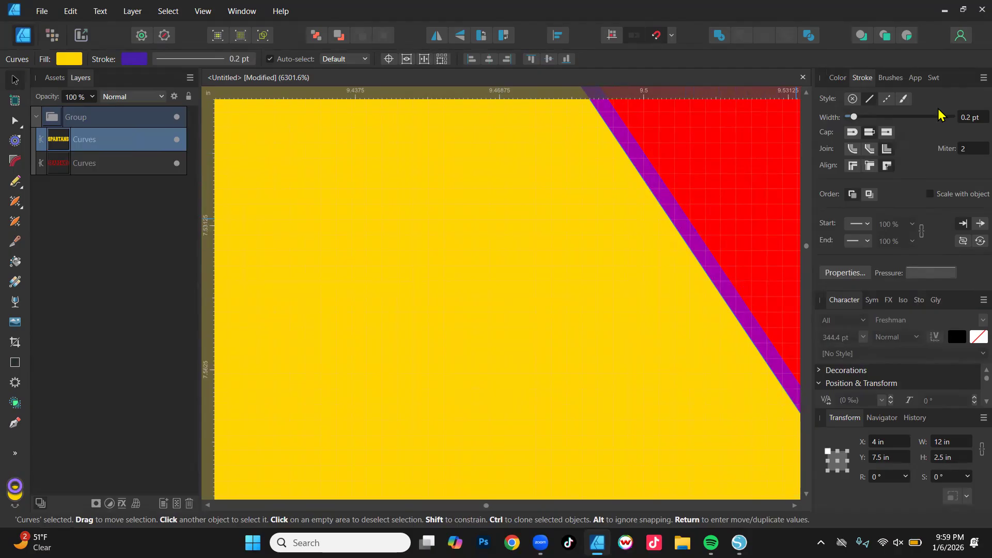
pyautogui.scroll(4, 968, 117)
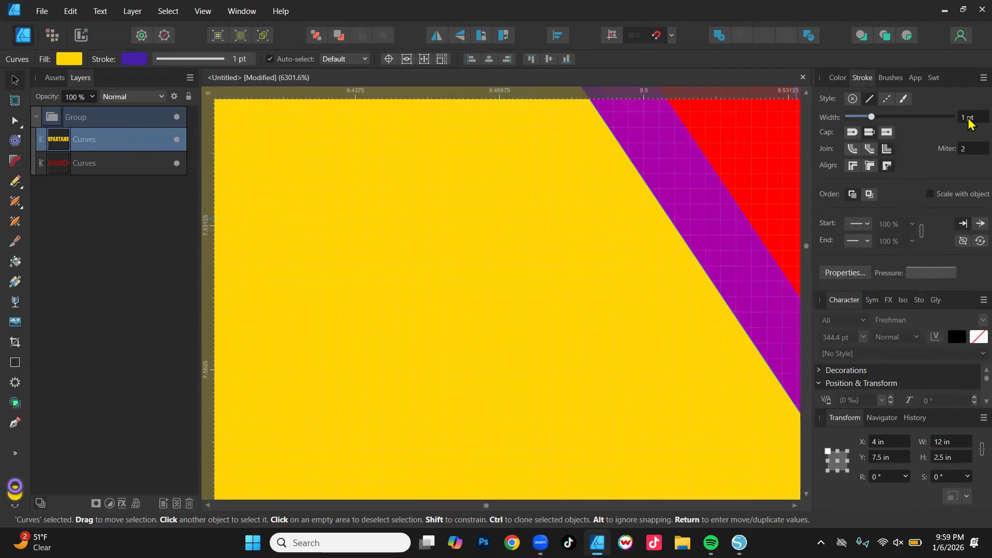
pyautogui.scroll(-5, 653, 254)
pyautogui.scroll(-1, 653, 254)
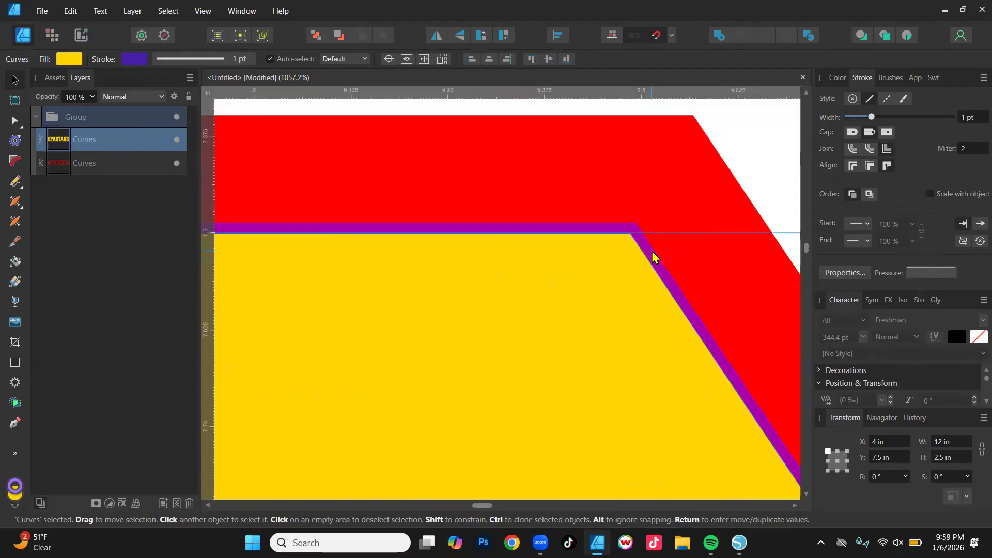
pyautogui.scroll(-1, 653, 255)
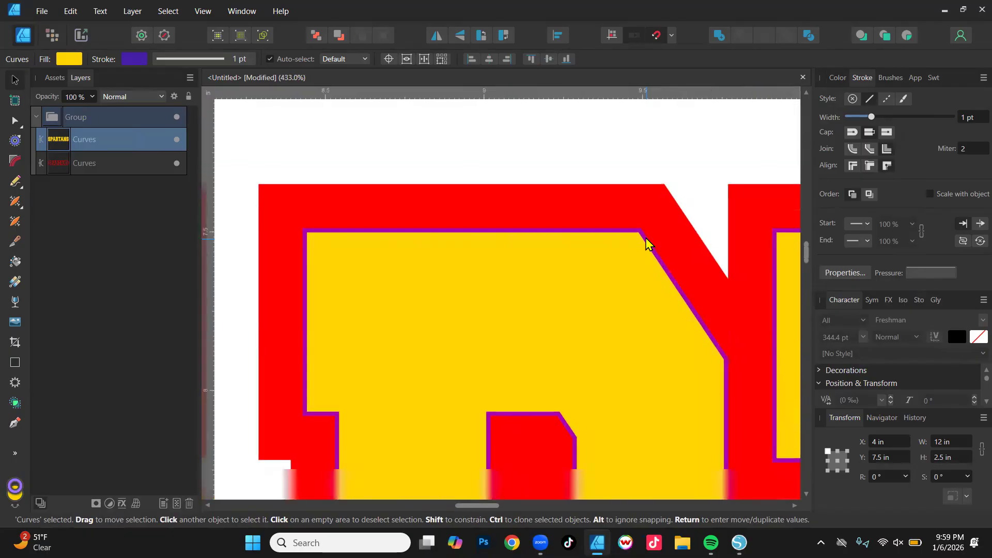
pyautogui.scroll(-6, 652, 253)
pyautogui.scroll(1, 968, 121)
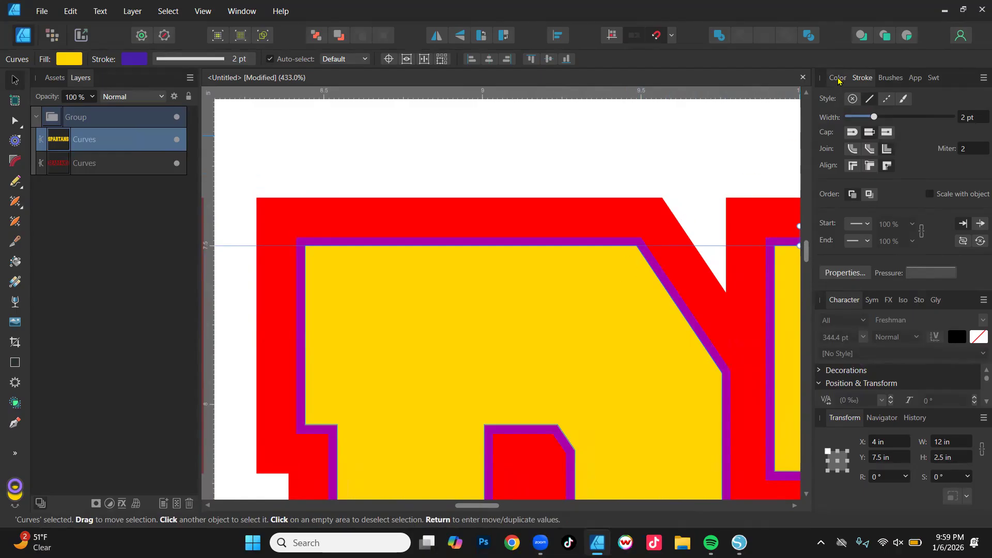
# Expand the yellow lettering's 2 pt stroke into a separate shape
pyautogui.scroll(-6, 631, 299)
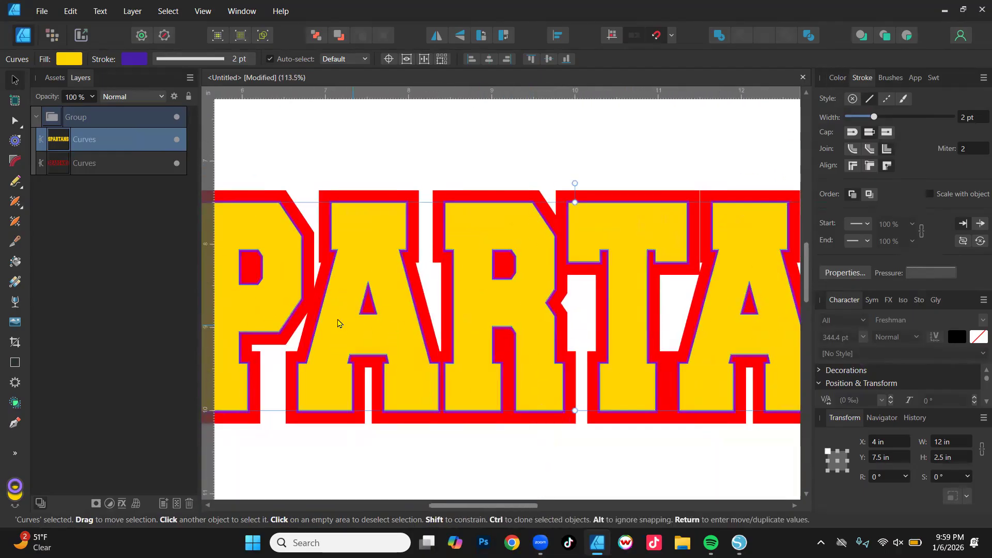
pyautogui.scroll(2, 472, 243)
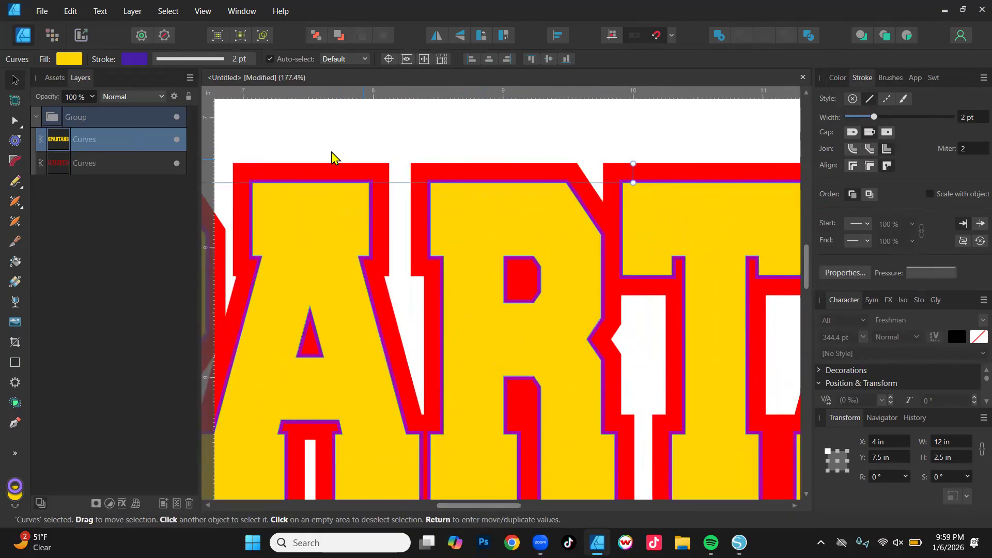
pyautogui.click(132, 13)
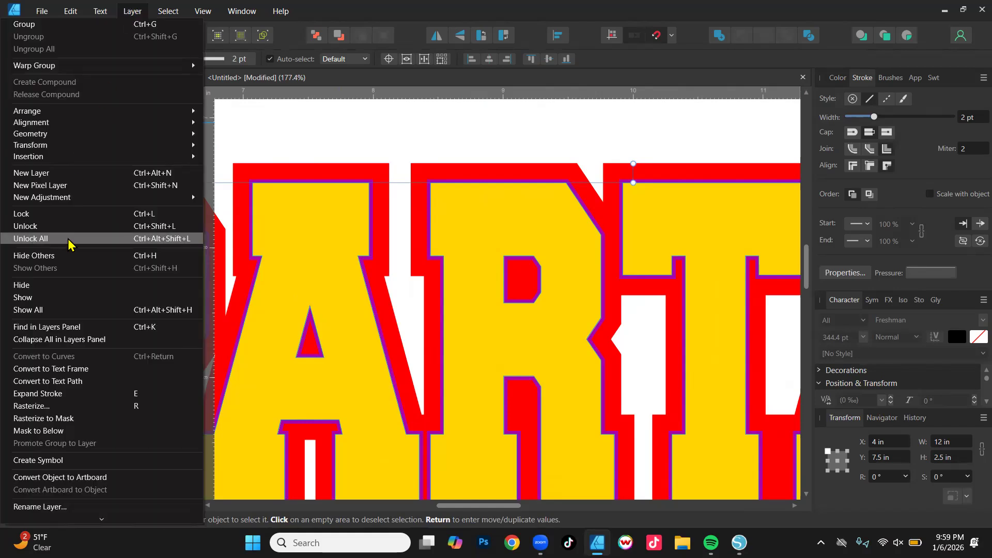
pyautogui.click(76, 394)
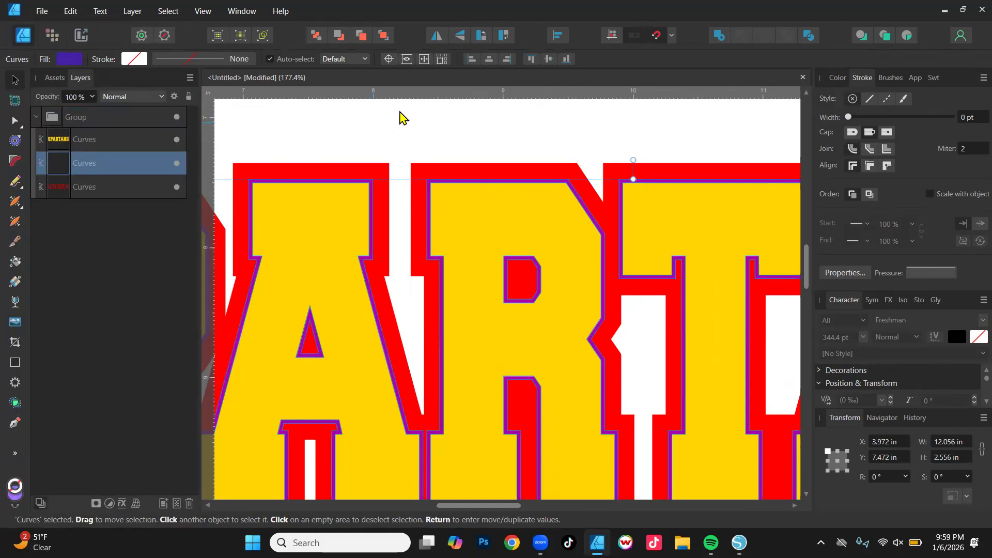
# Check the expanded stroke by moving the yellow lettering down, and undo the move
pyautogui.click(421, 141)
pyautogui.moveTo(463, 243); pyautogui.dragTo(482, 340)
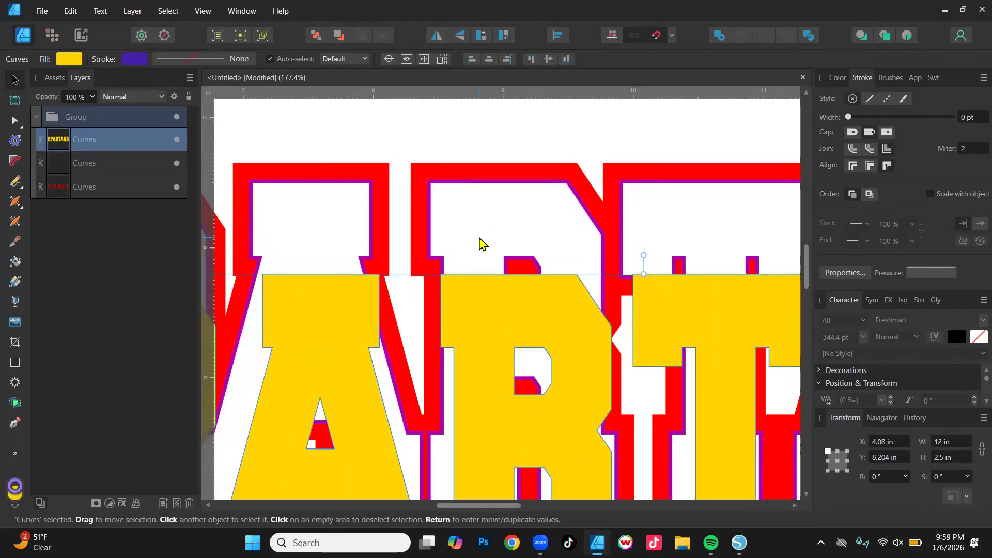
pyautogui.hotkey('ctrl', 'z')
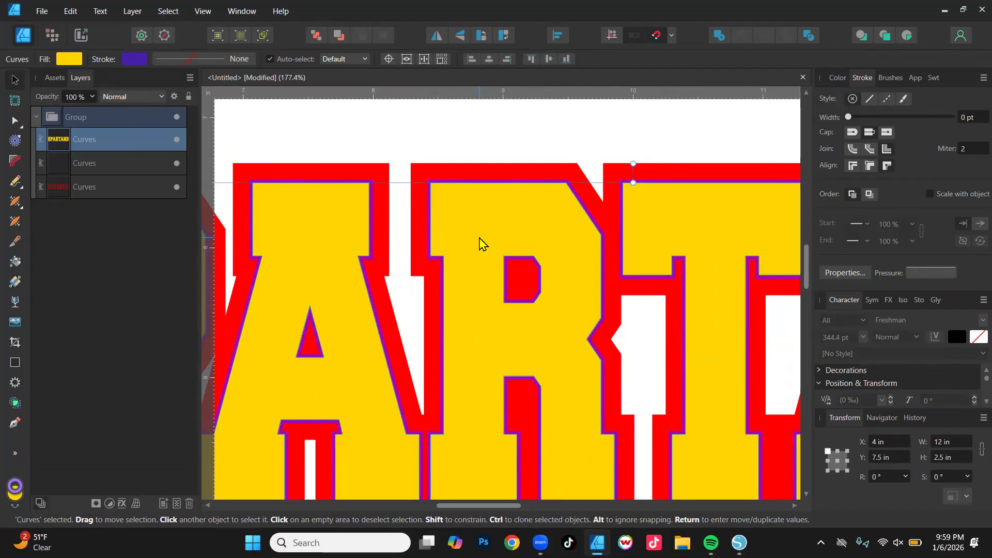
# Unite the yellow lettering with the expanded stroke, and fill the merged lettering with black 000000 at 100% opacity
pyautogui.keyDown('shift'); pyautogui.click(94, 165); pyautogui.keyUp('shift')
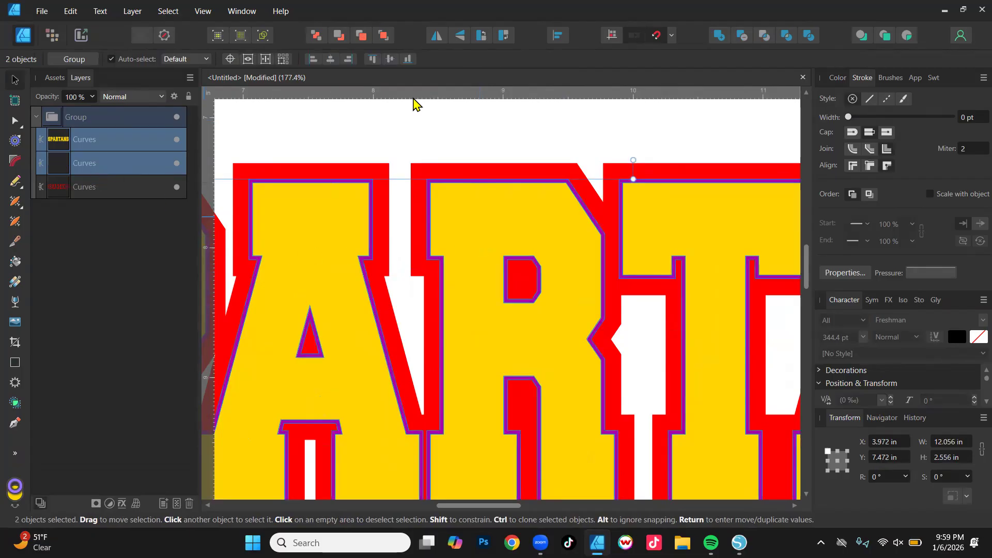
pyautogui.click(718, 36)
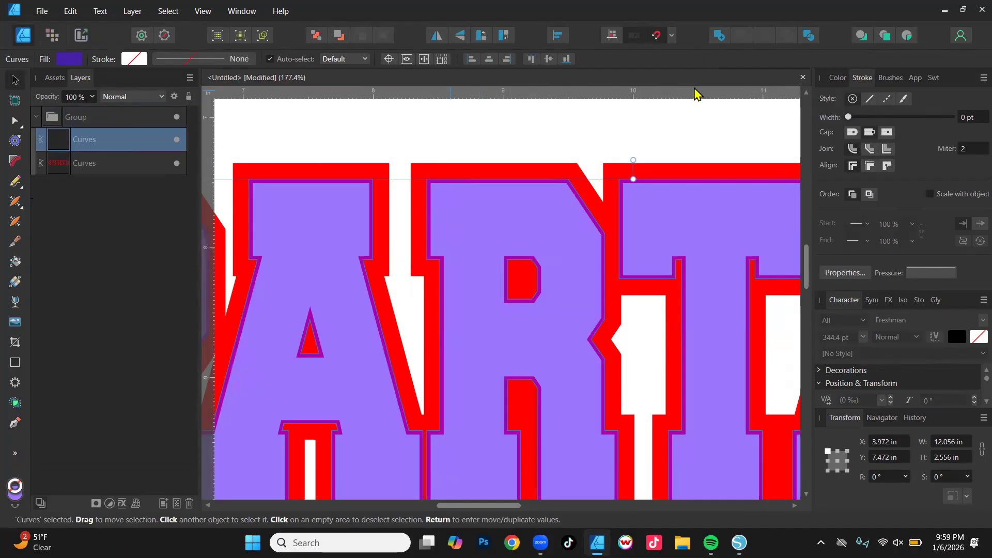
pyautogui.click(837, 77)
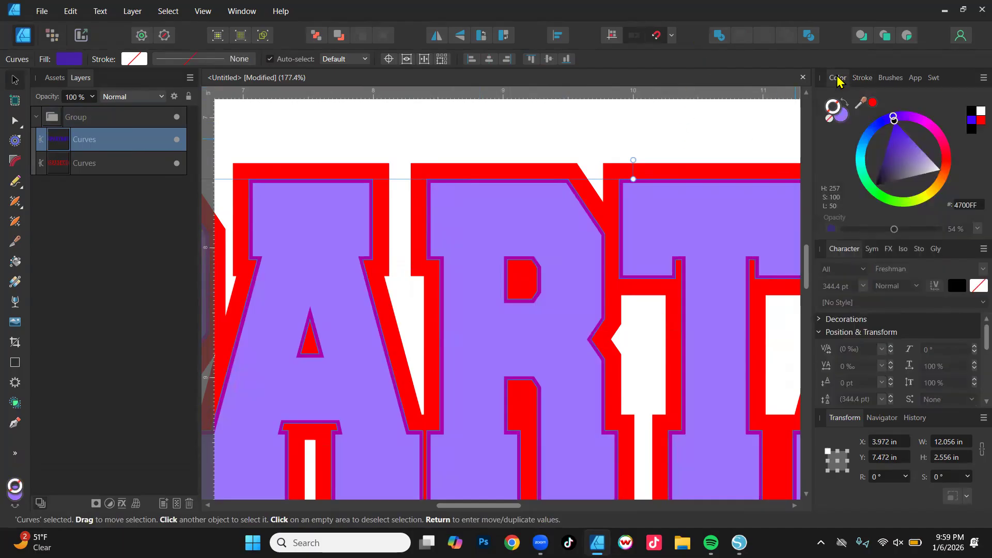
pyautogui.click(841, 116)
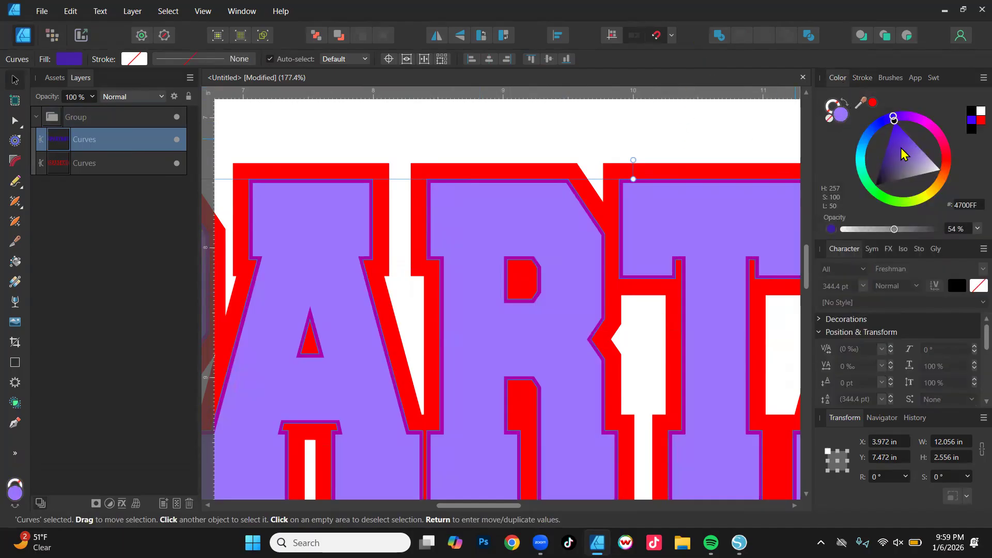
pyautogui.moveTo(895, 230); pyautogui.dragTo(960, 232)
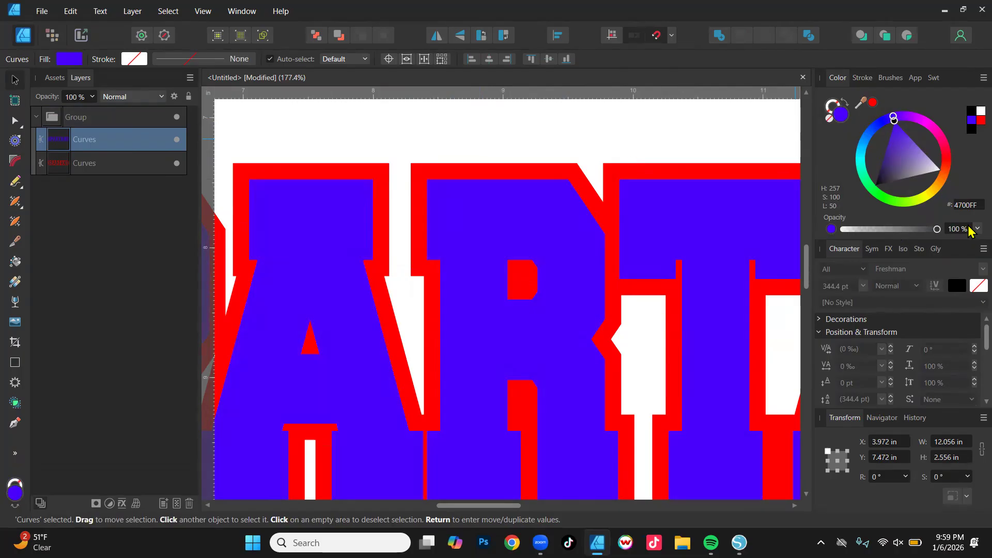
pyautogui.scroll(10, 584, 210)
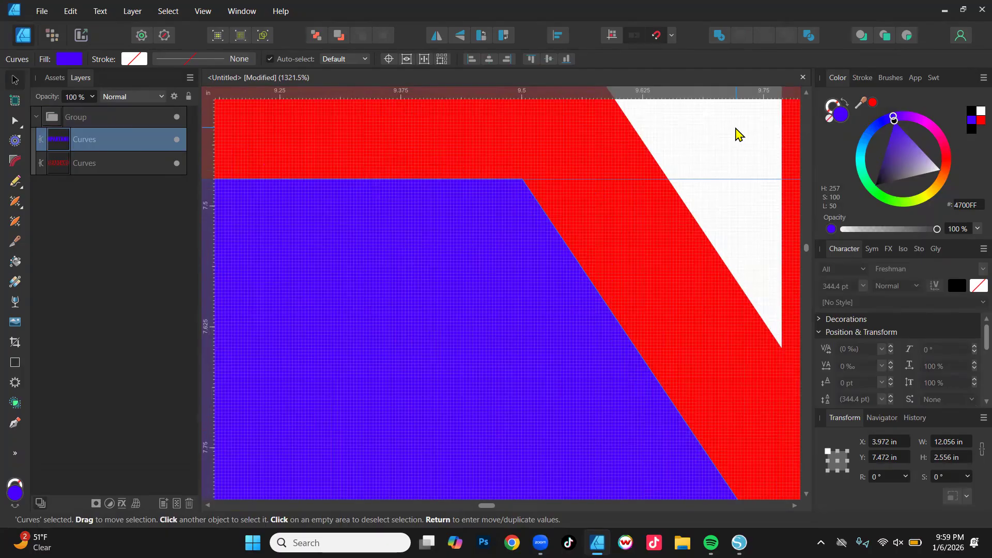
pyautogui.click(874, 184)
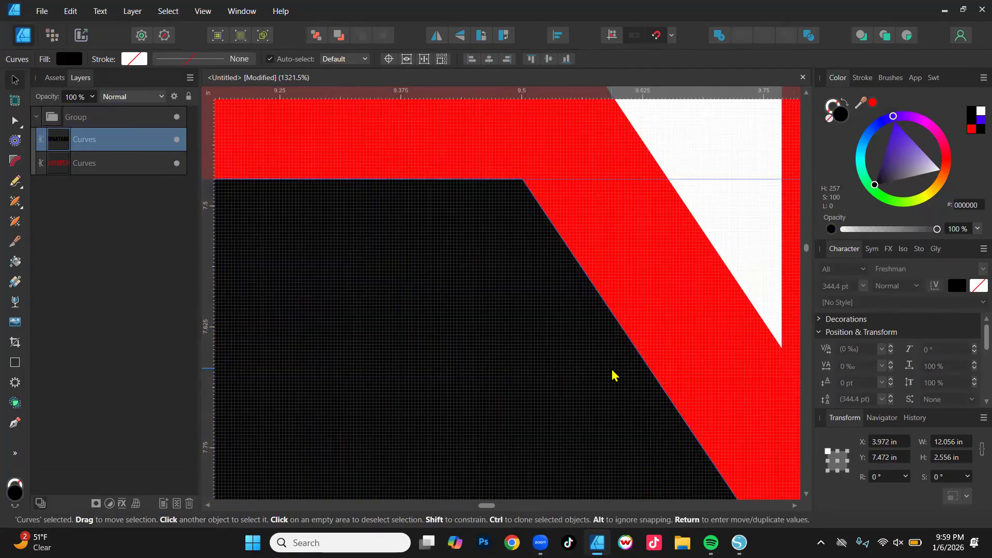
# Inspect the black lettering's overlap on the red outline at 71% fill opacity, and restore the opacity to 100%
pyautogui.moveTo(938, 229); pyautogui.dragTo(909, 231)
pyautogui.scroll(3, 602, 361)
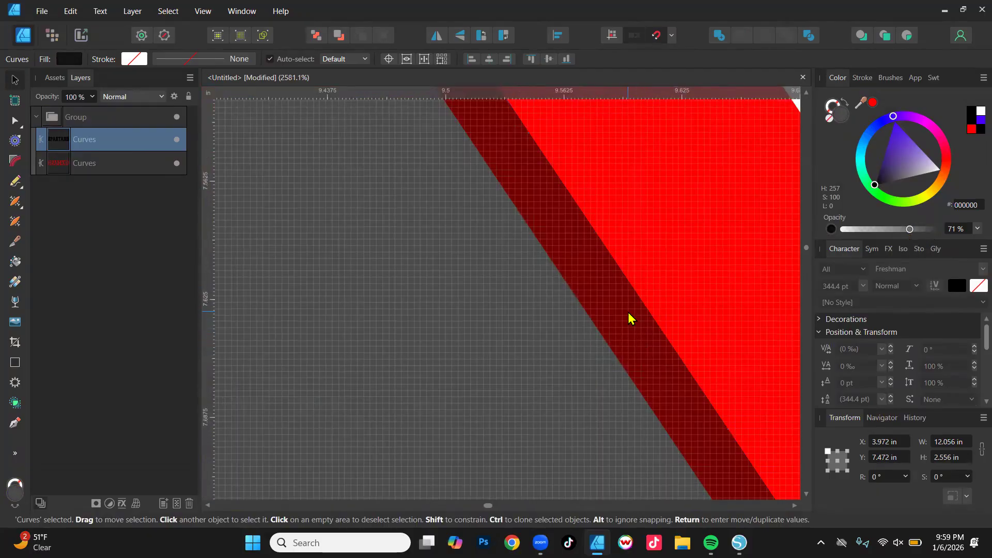
pyautogui.scroll(-6, 636, 317)
pyautogui.scroll(-4, 643, 265)
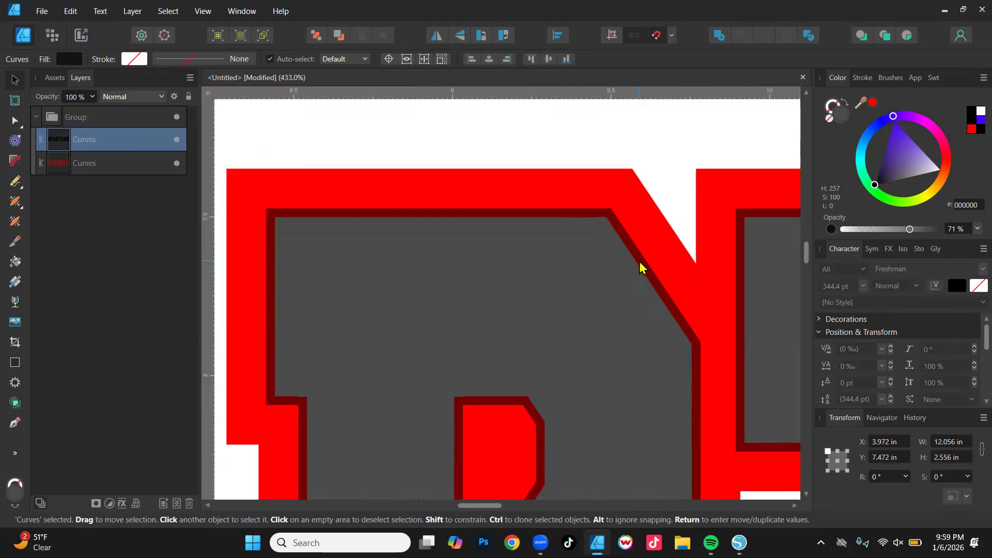
pyautogui.moveTo(912, 226); pyautogui.dragTo(938, 228)
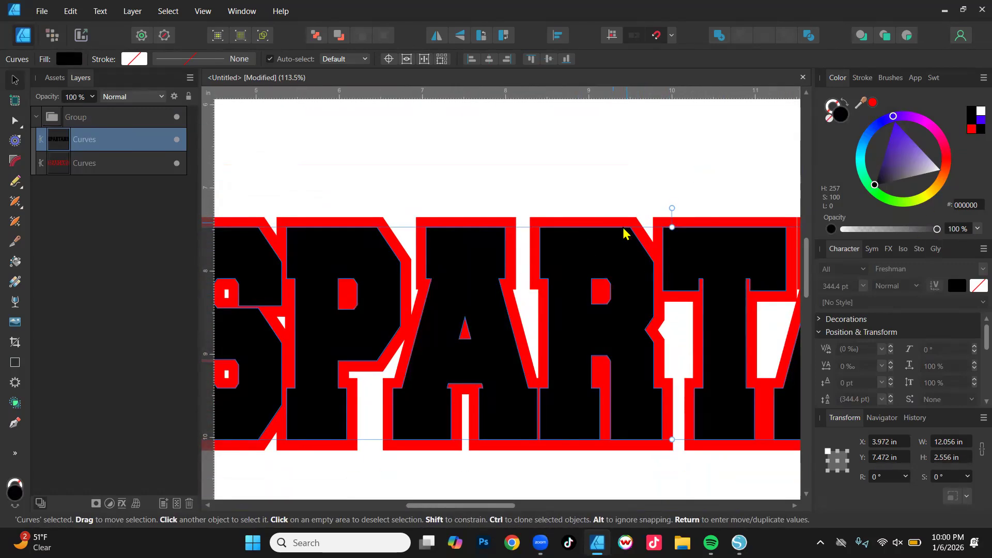
# Check the red outline's knockout by moving the black lettering down, undo the move, and review the whole design
pyautogui.moveTo(605, 264); pyautogui.dragTo(608, 379)
pyautogui.hotkey('ctrl', 'z')
pyautogui.scroll(-3, 581, 289)
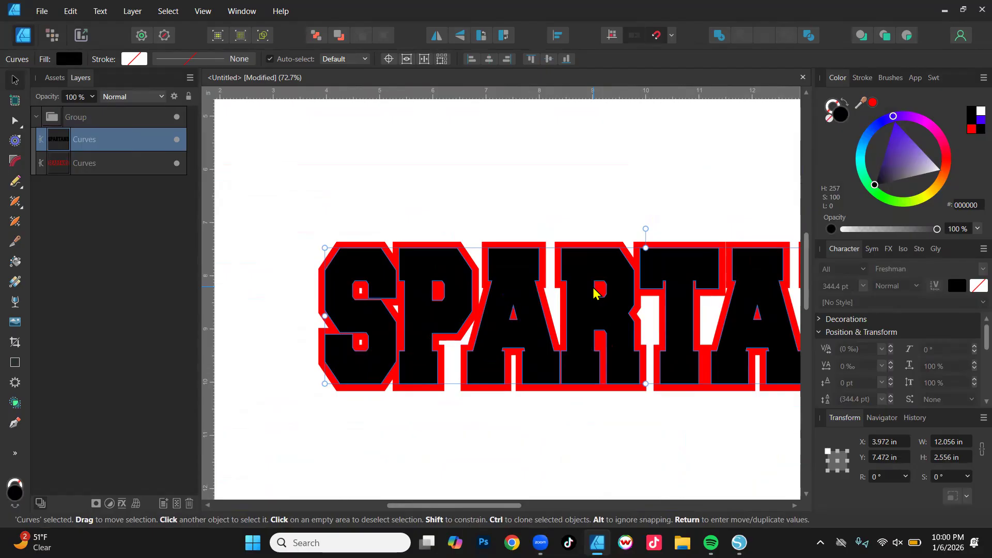
pyautogui.scroll(-3, 621, 326)
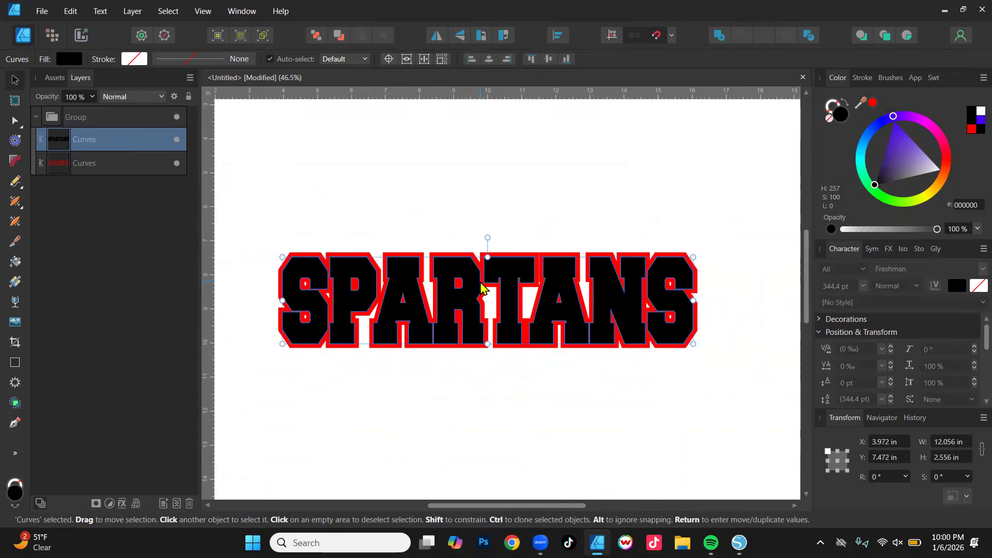
pyautogui.click(472, 401)
pyautogui.moveTo(461, 312)
pyautogui.mouseDown()
pyautogui.moveTo(463, 406)
pyautogui.moveTo(462, 321)
pyautogui.mouseUp()
pyautogui.scroll(8, 457, 279)
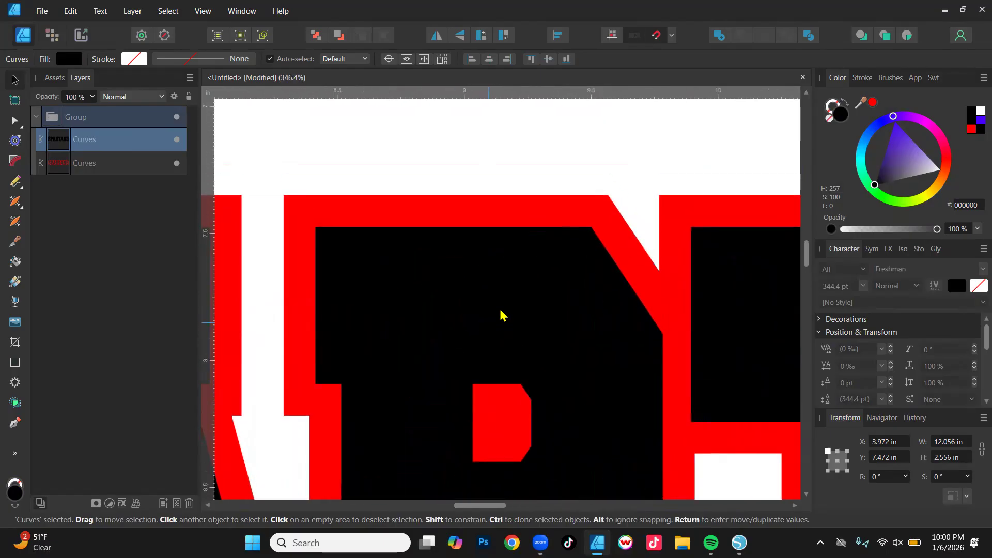
pyautogui.scroll(-7, 547, 282)
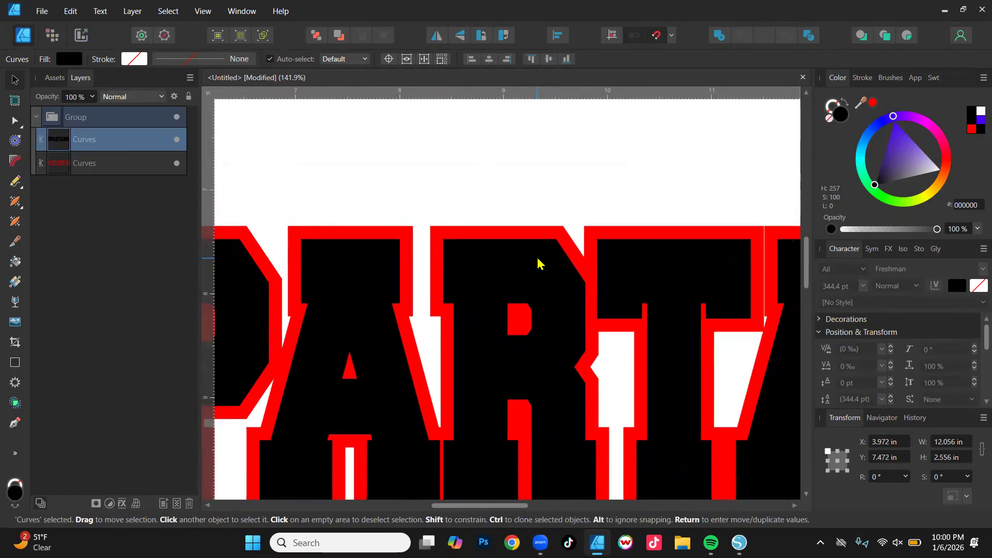
pyautogui.scroll(-1, 528, 238)
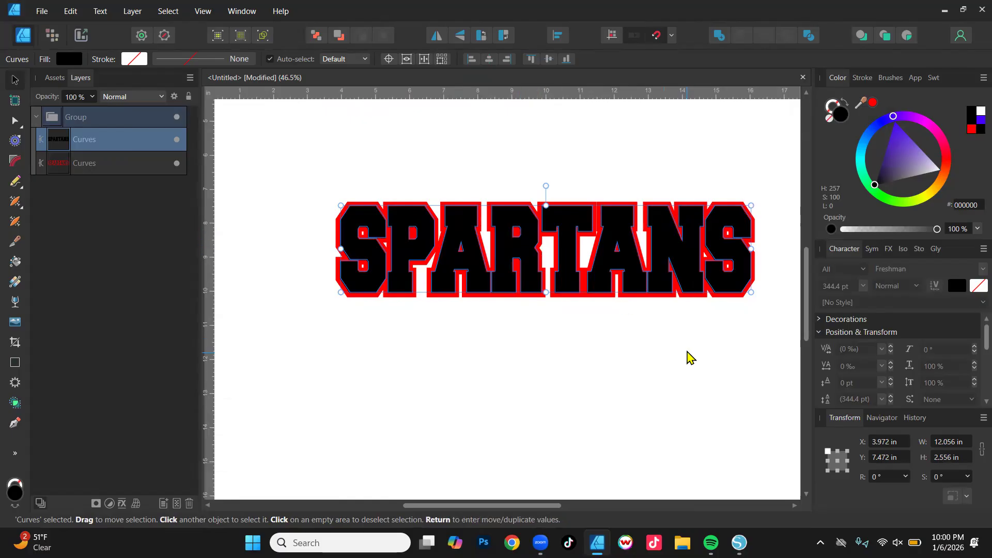
# Switch to Silhouette Studio and add the text SOUTH on the upper part of the page
pyautogui.click(739, 543)
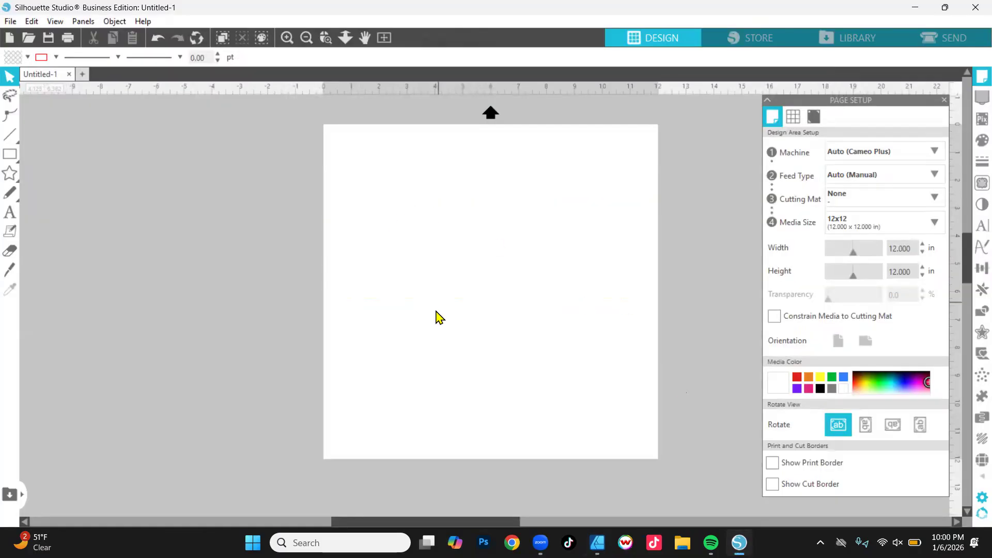
pyautogui.click(8, 215)
pyautogui.click(352, 246)
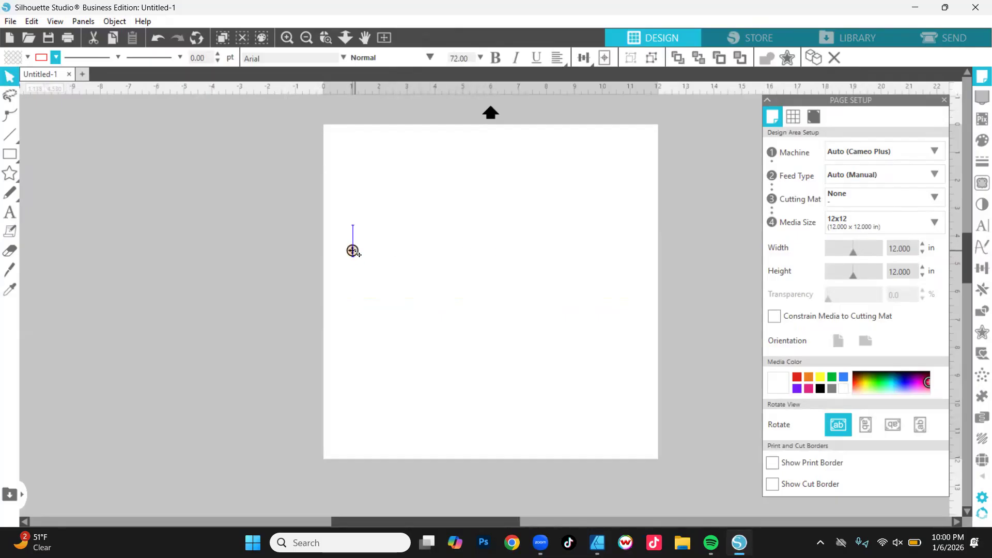
pyautogui.write('south')
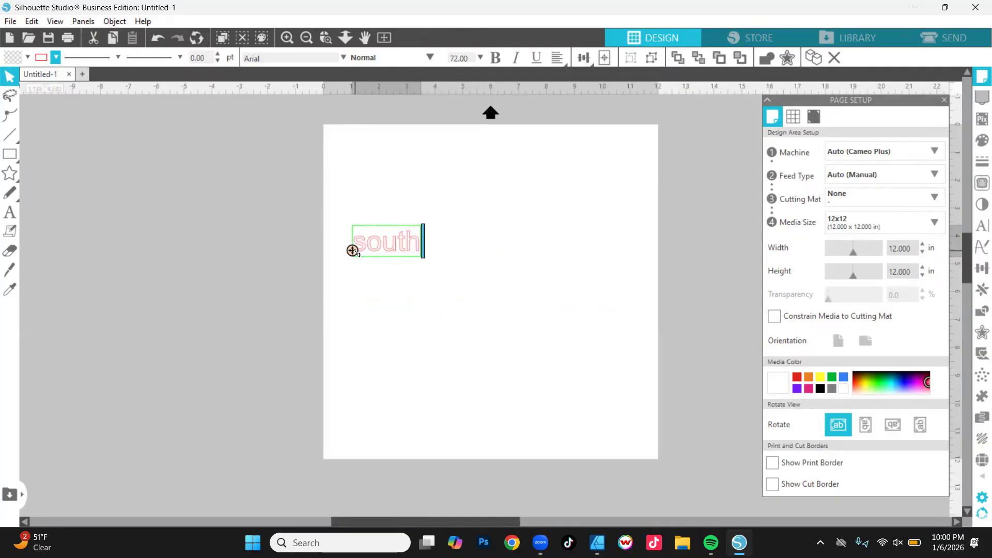
pyautogui.hotkey('ctrl', 'a')
pyautogui.press('BackSpace')
pyautogui.write('SOUTH')
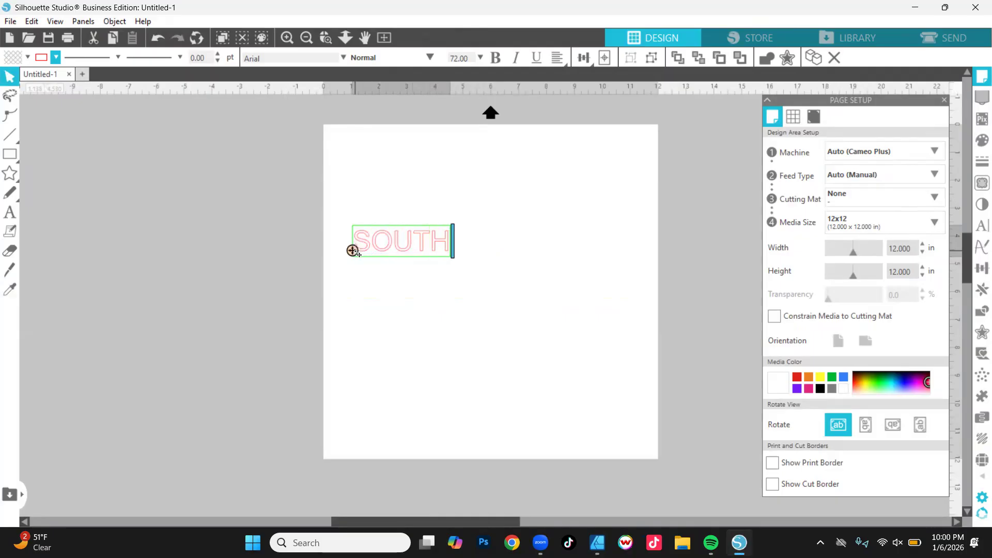
pyautogui.click(188, 184)
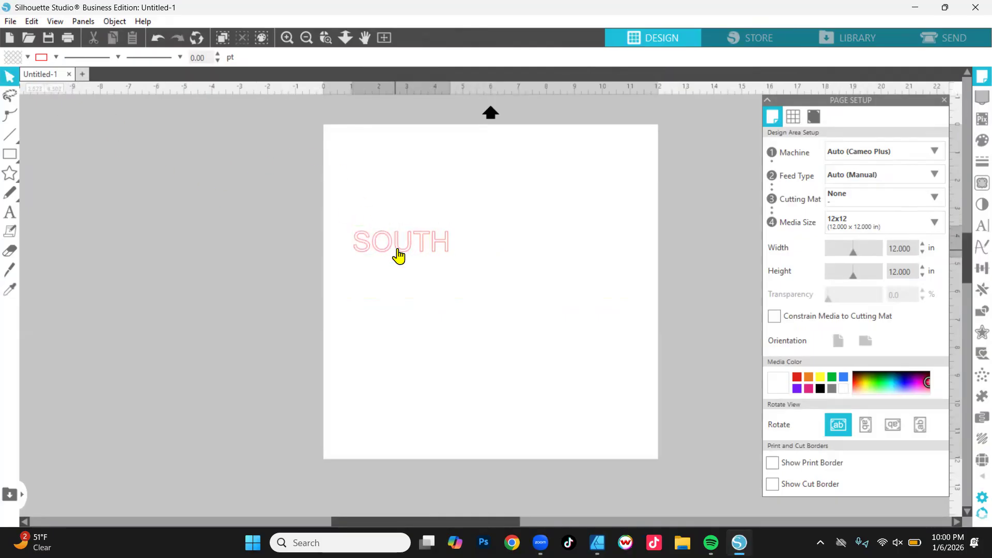
# Change the font of the SOUTH text to American Captain
pyautogui.click(398, 253)
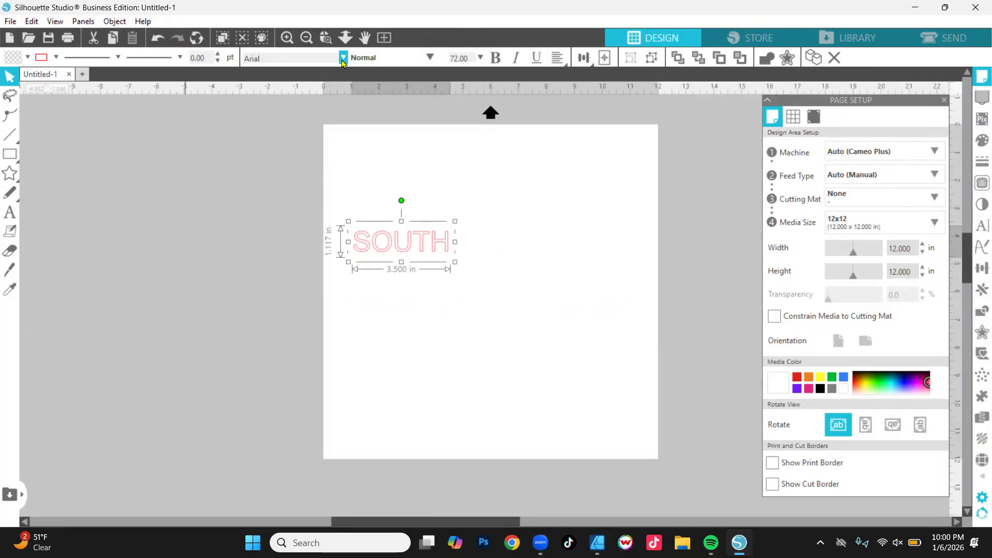
pyautogui.click(343, 59)
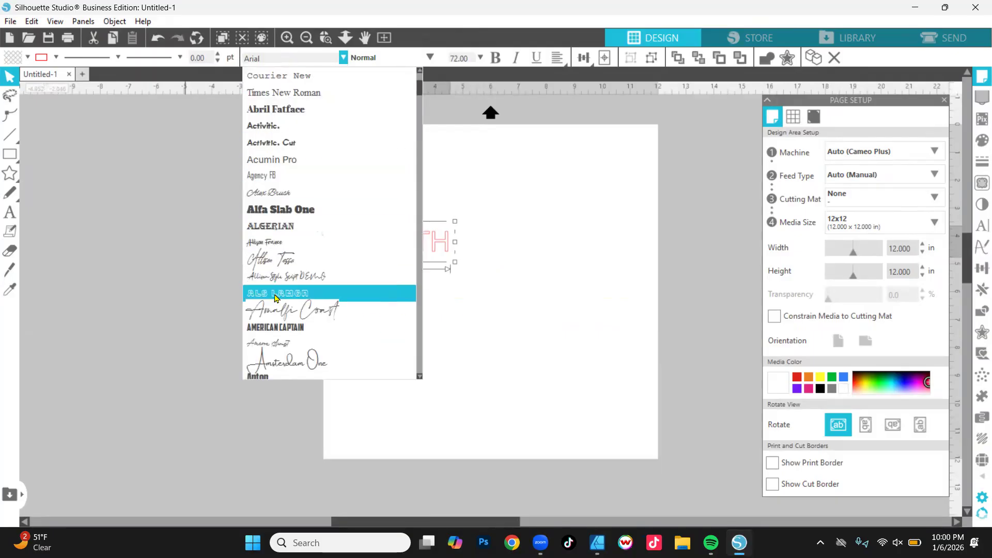
pyautogui.click(289, 327)
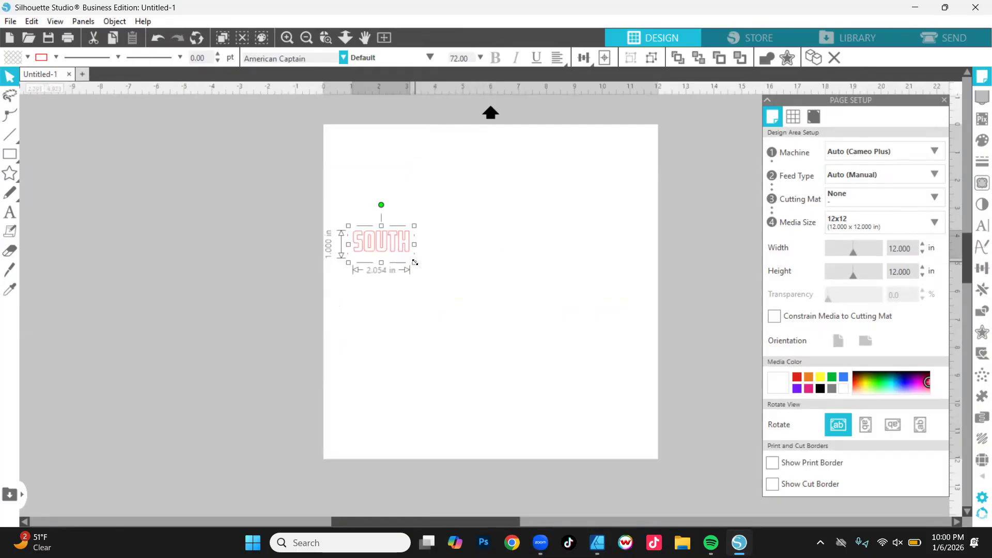
# Enlarge and flatten the SOUTH text to about 10.42 in wide and 3.46 in high
pyautogui.moveTo(415, 264); pyautogui.dragTo(589, 373)
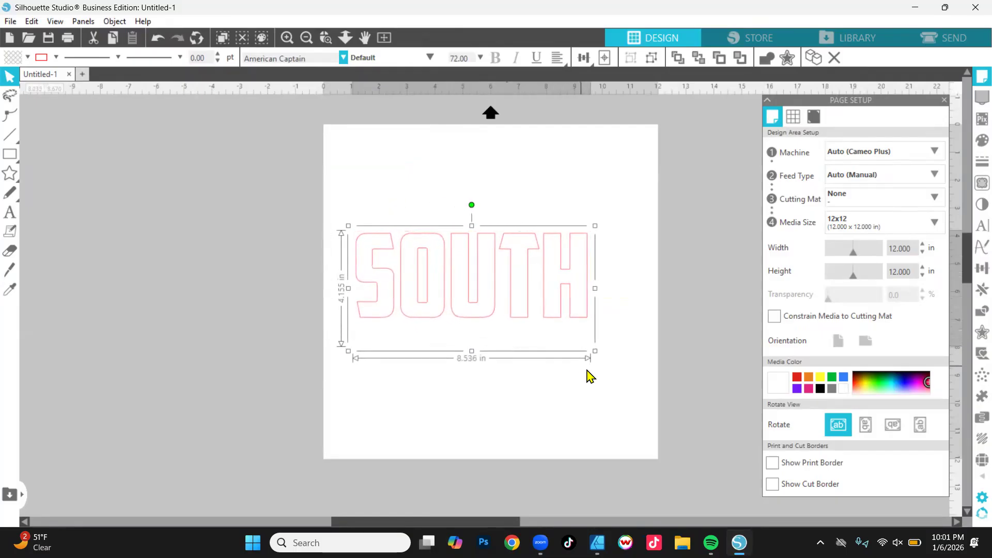
pyautogui.moveTo(471, 351); pyautogui.dragTo(480, 320)
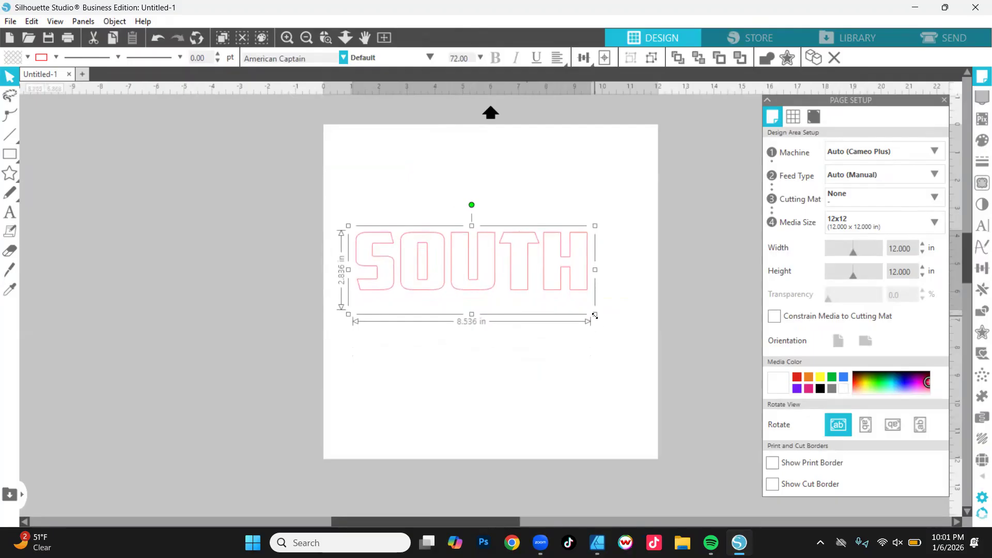
pyautogui.moveTo(596, 315); pyautogui.dragTo(642, 368)
# Fill the SOUTH text with black, remove its line colour, and nudge it slightly to the left
pyautogui.click(24, 57)
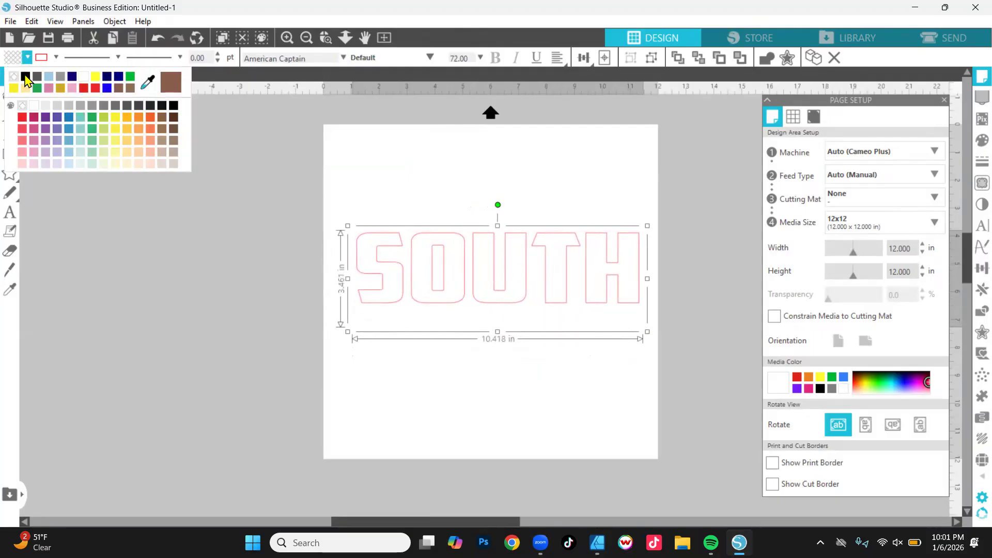
pyautogui.click(25, 77)
pyautogui.click(55, 58)
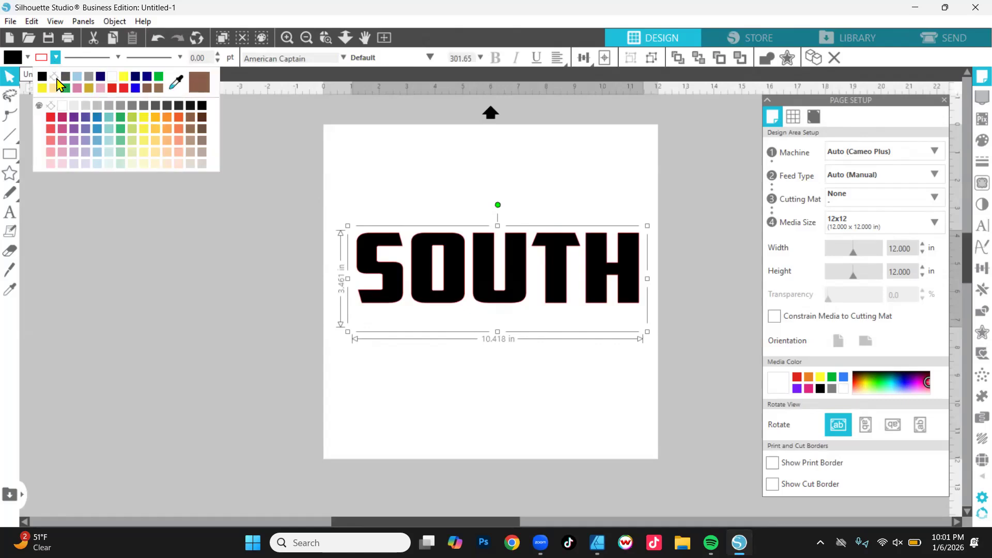
pyautogui.click(54, 77)
pyautogui.click(505, 302)
pyautogui.scroll(1, 506, 305)
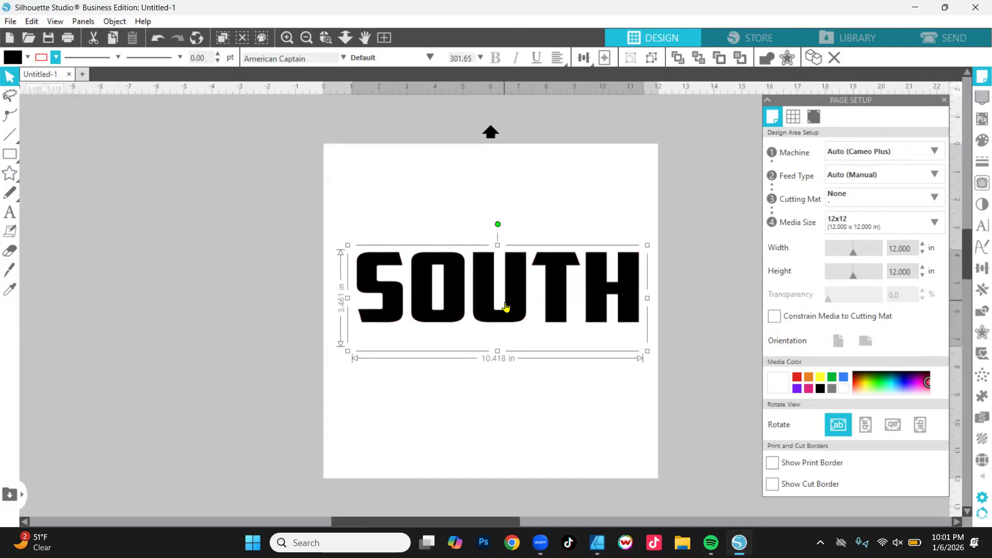
pyautogui.hscroll(-1, 507, 304)
pyautogui.scroll(2, 517, 309)
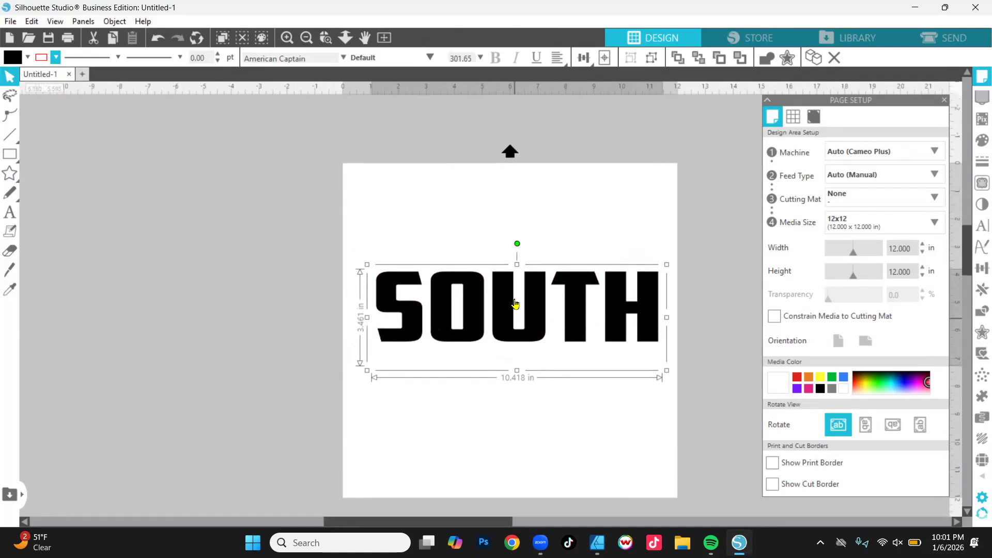
pyautogui.scroll(2, 531, 313)
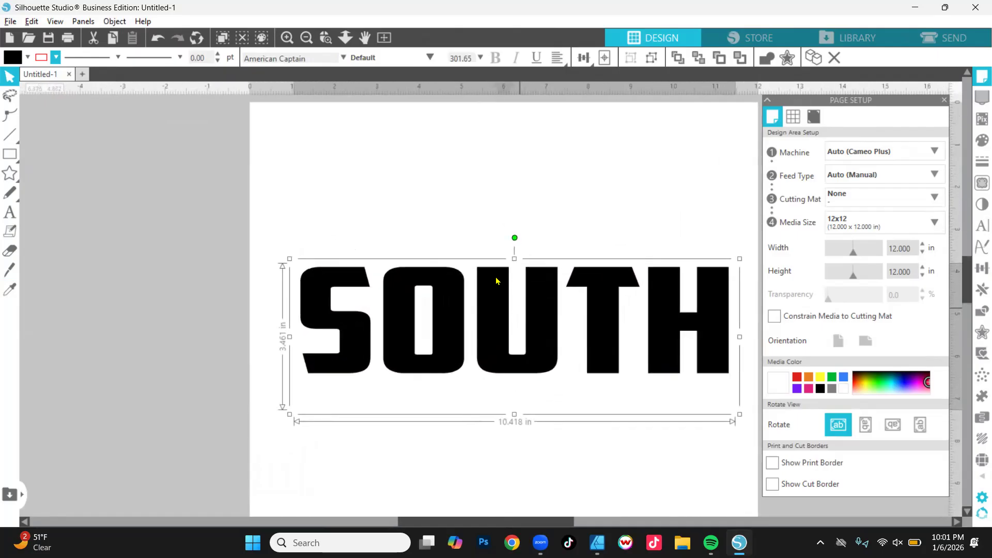
pyautogui.moveTo(541, 328); pyautogui.dragTo(538, 328)
pyautogui.click(602, 217)
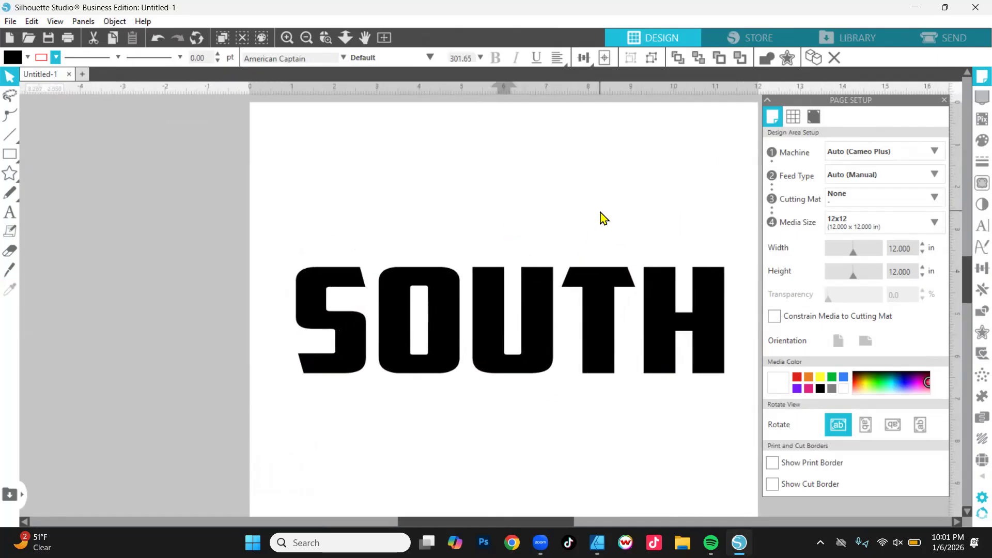
# Apply an outer offset of 0.200 in with sharp corners to the SOUTH text
pyautogui.click(657, 305)
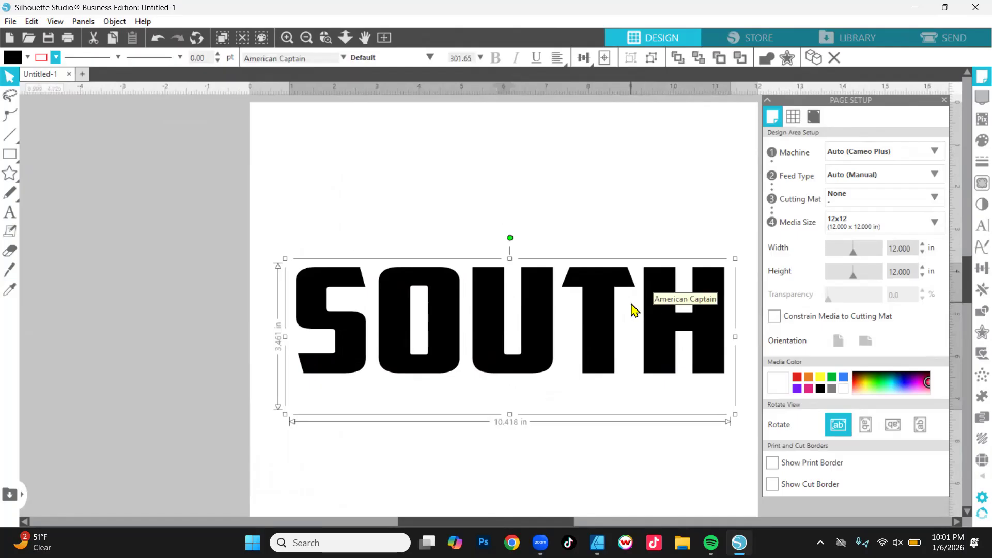
pyautogui.click(981, 332)
pyautogui.click(816, 139)
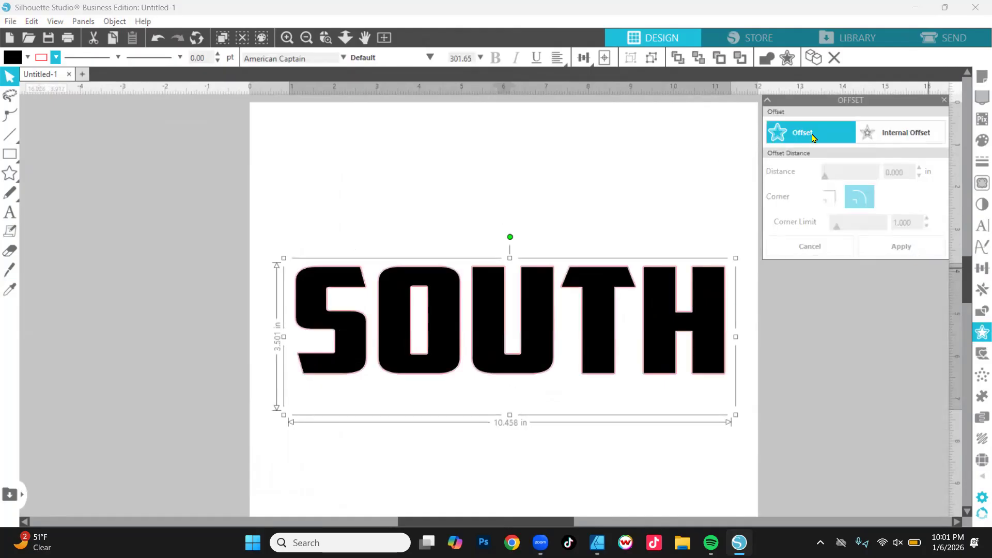
pyautogui.click(828, 187)
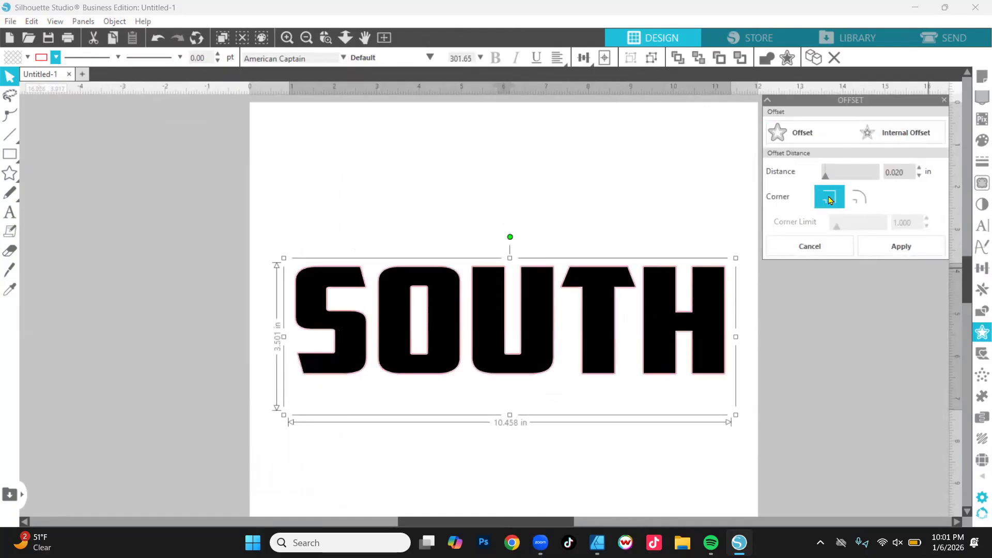
pyautogui.moveTo(825, 180); pyautogui.dragTo(831, 180)
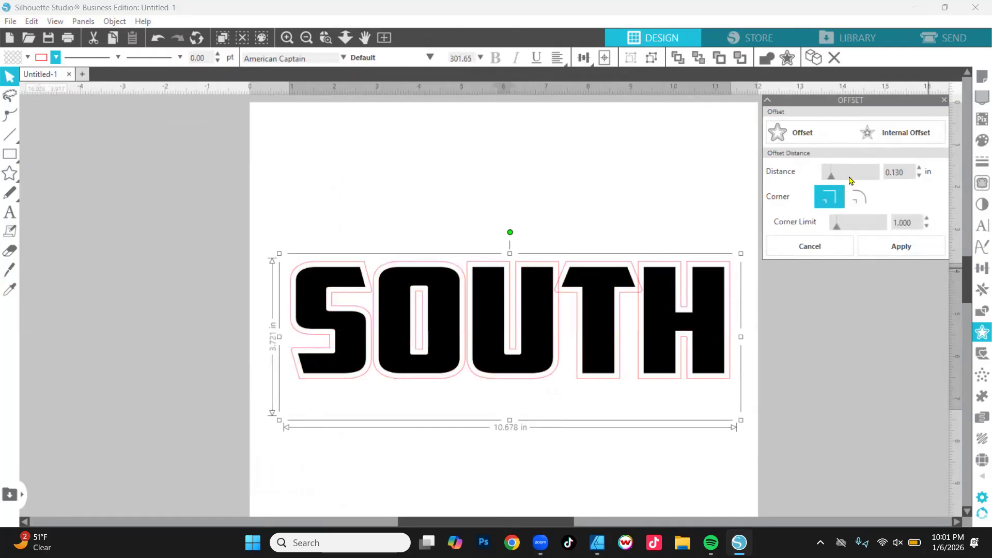
pyautogui.click(920, 169)
pyautogui.click(920, 169)
pyautogui.click(920, 169)
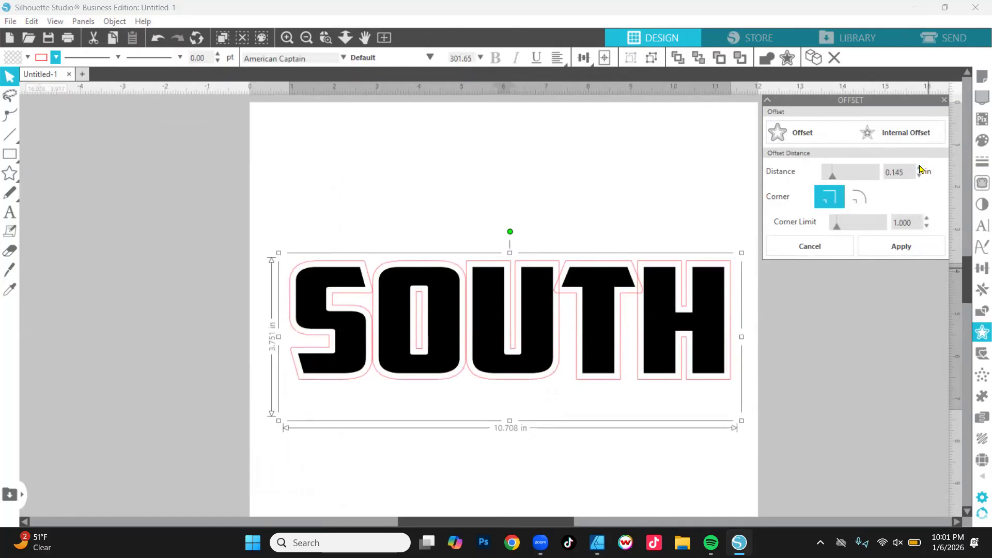
pyautogui.click(920, 169)
pyautogui.click(920, 168)
pyautogui.click(920, 168)
pyautogui.click(920, 168)
pyautogui.click(920, 168)
pyautogui.click(920, 169)
pyautogui.click(920, 169)
pyautogui.click(920, 168)
pyautogui.click(920, 169)
pyautogui.click(920, 169)
pyautogui.click(920, 168)
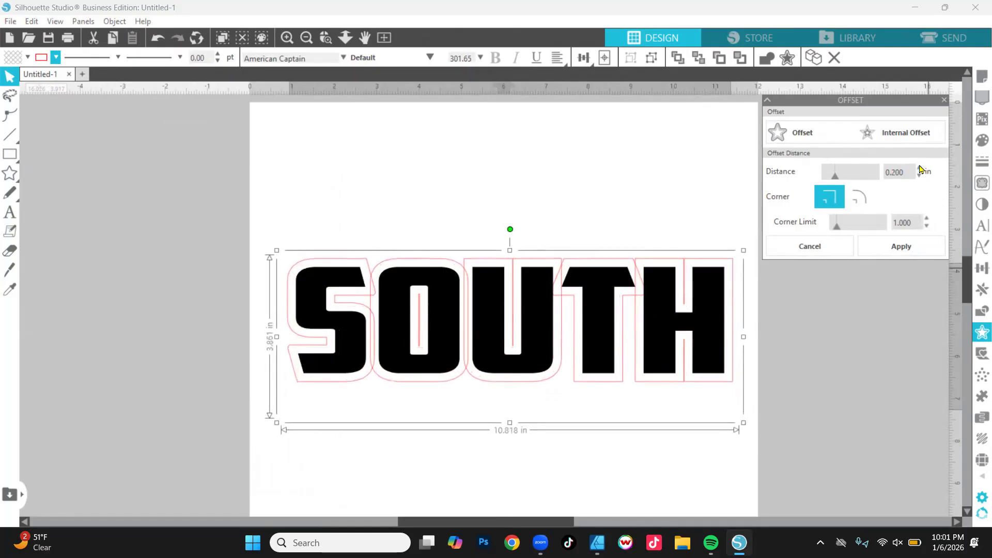
pyautogui.click(898, 246)
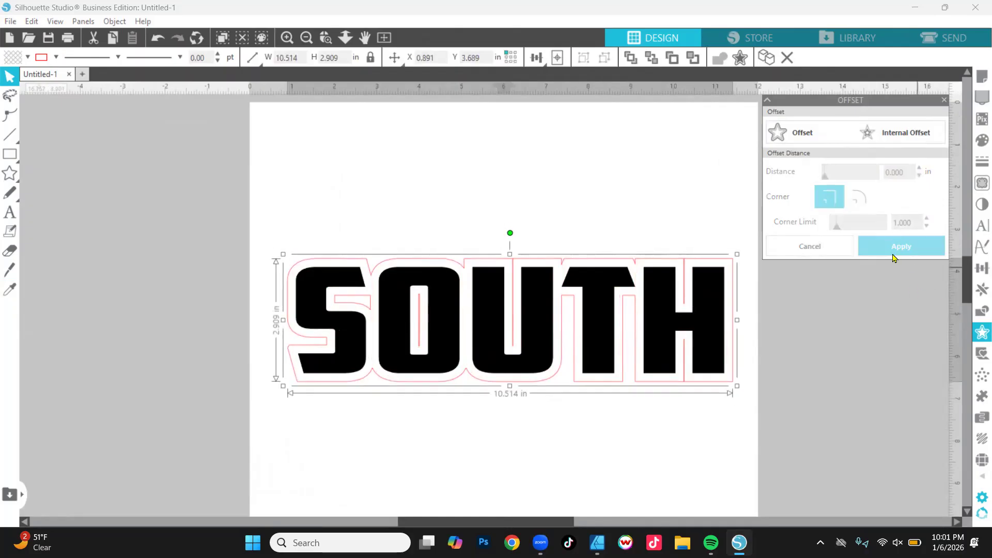
# Fill the offset shape around SOUTH with light blue and remove its line colour
pyautogui.click(980, 314)
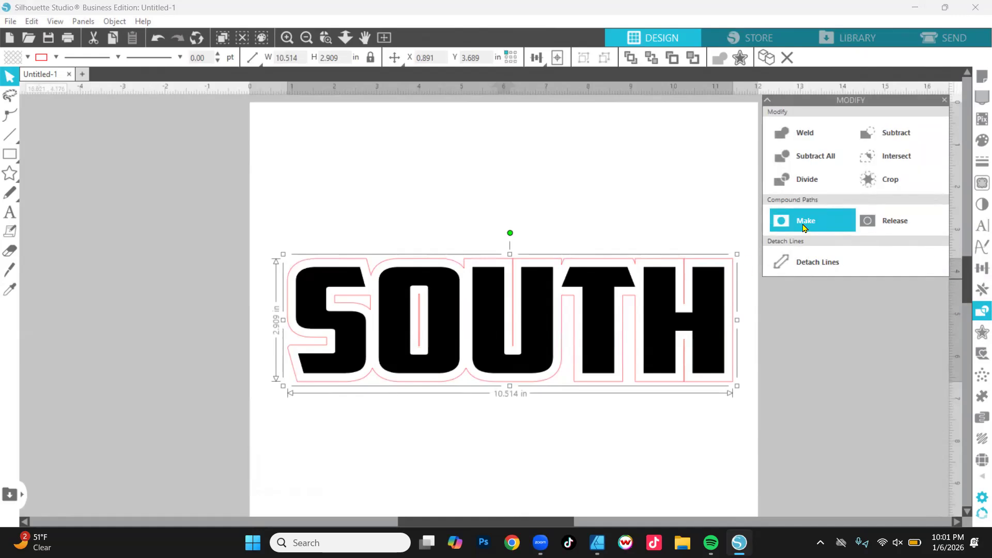
pyautogui.click(631, 192)
pyautogui.click(592, 288)
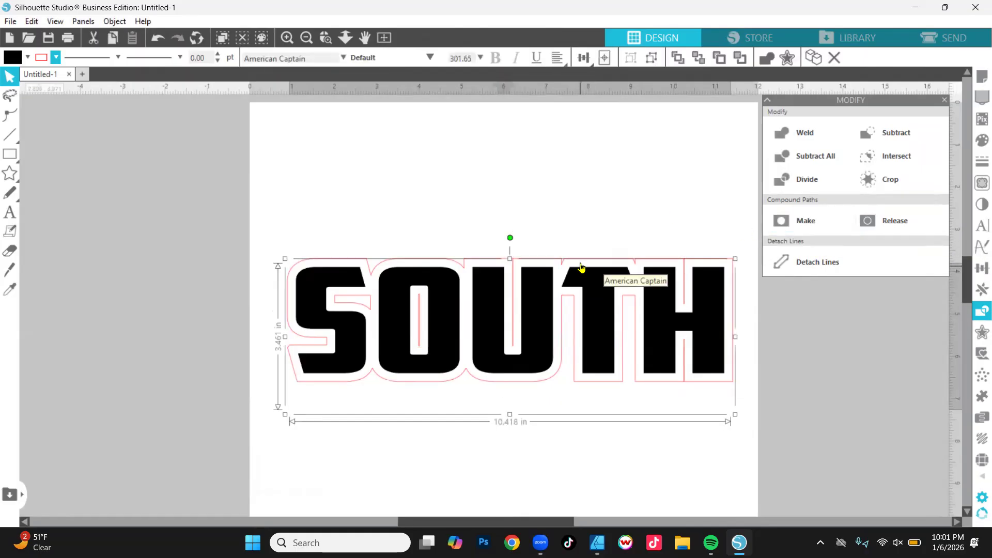
pyautogui.click(581, 266)
pyautogui.click(27, 57)
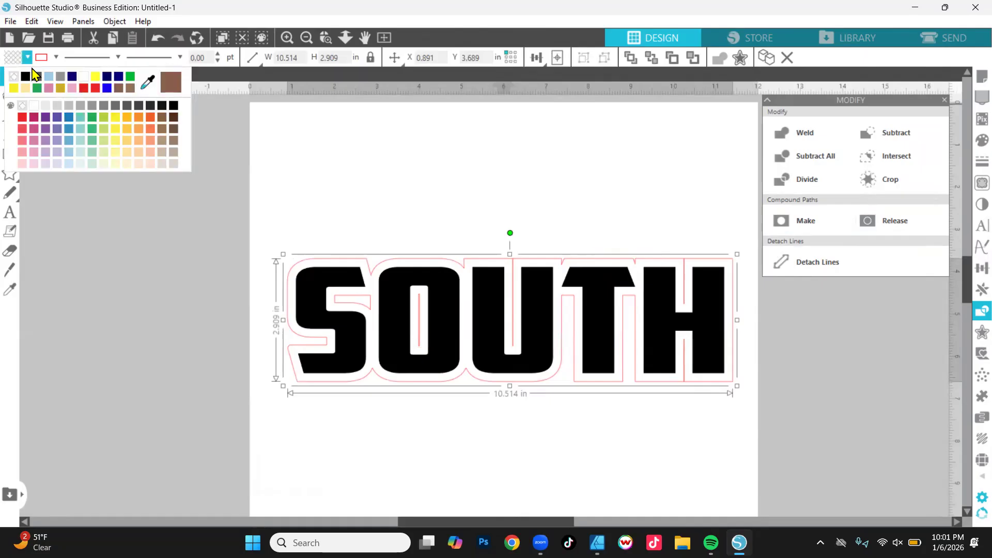
pyautogui.click(61, 76)
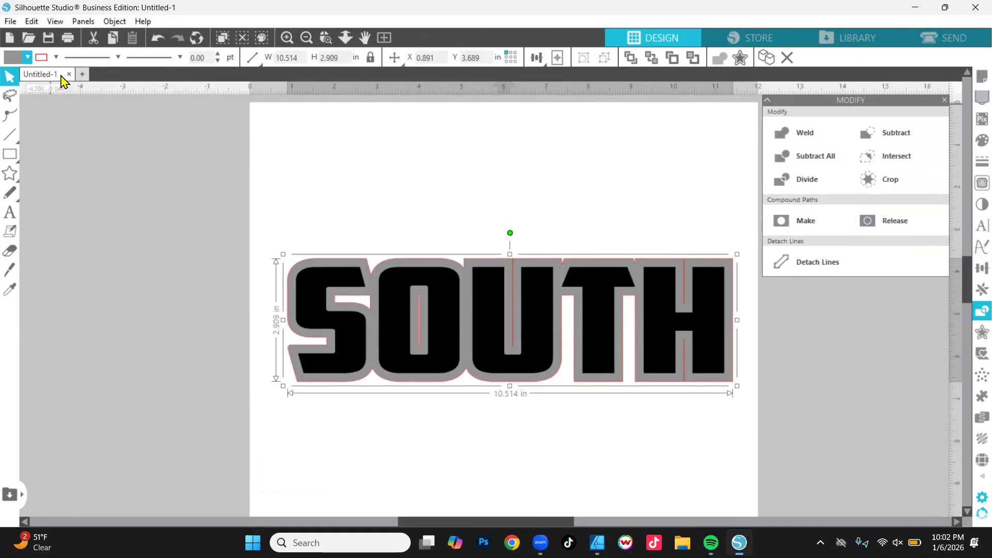
pyautogui.click(26, 57)
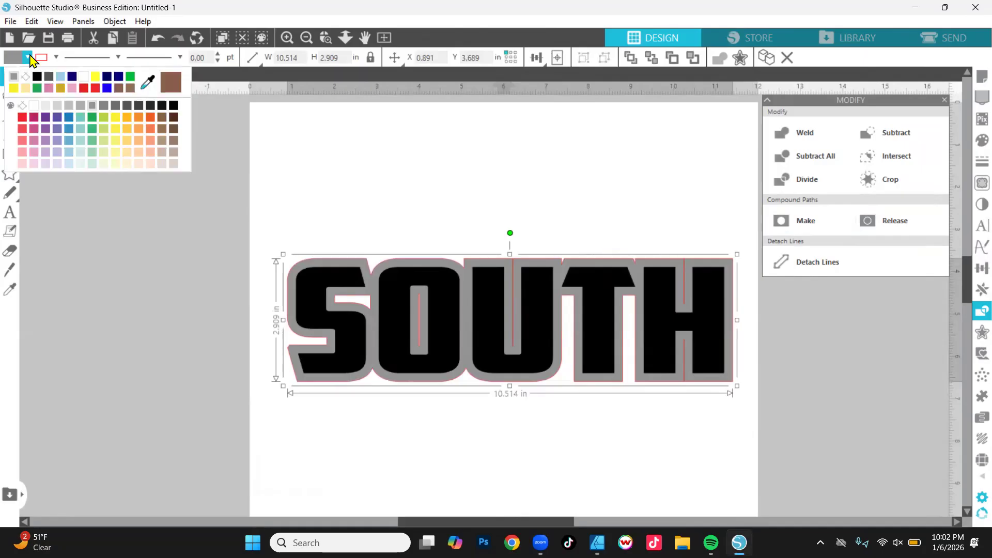
pyautogui.click(62, 77)
pyautogui.click(56, 57)
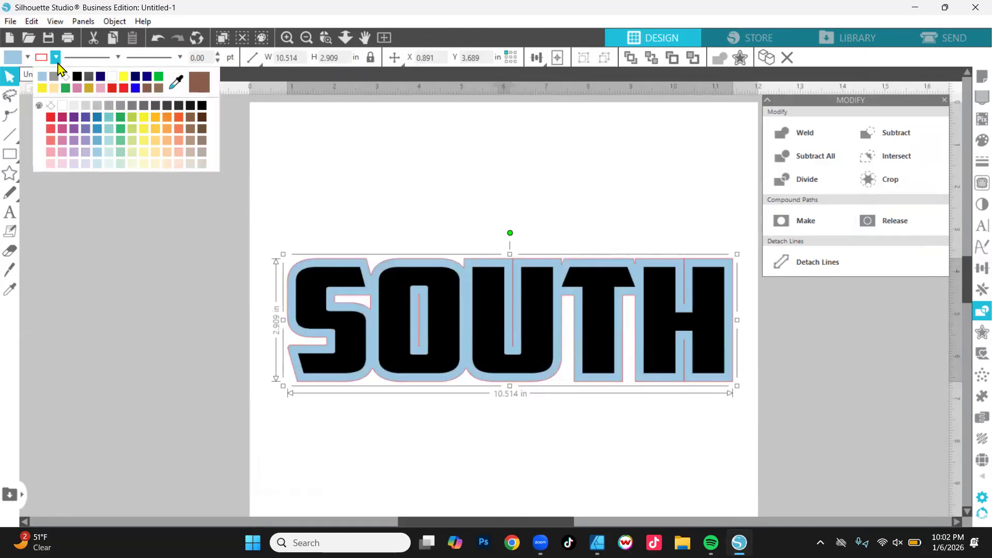
pyautogui.click(70, 81)
pyautogui.click(420, 179)
# Try subtracting the black SOUTH lettering directly from the light blue offset, and undo the subtraction
pyautogui.click(535, 321)
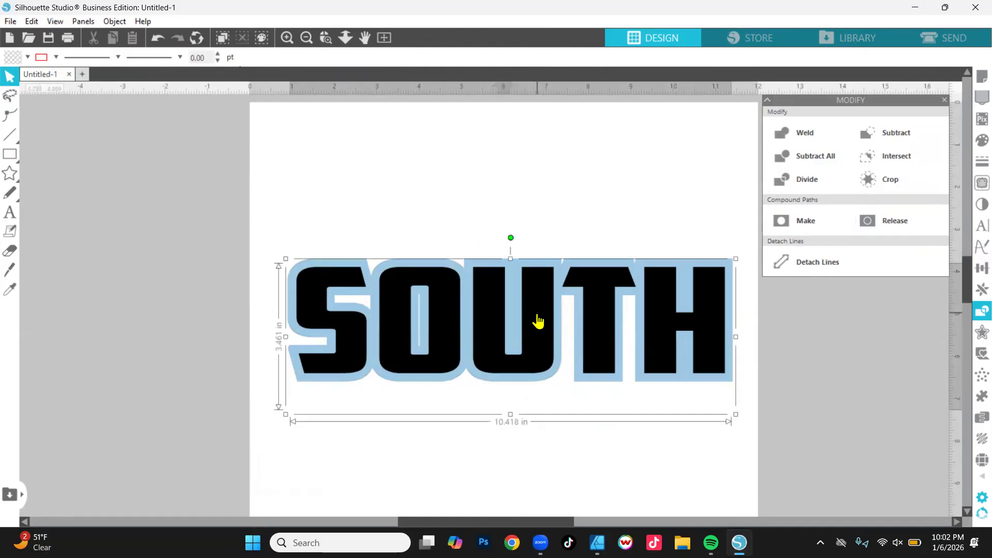
pyautogui.moveTo(537, 320)
pyautogui.mouseDown()
pyautogui.moveTo(533, 366)
pyautogui.moveTo(547, 354)
pyautogui.moveTo(537, 320)
pyautogui.mouseUp()
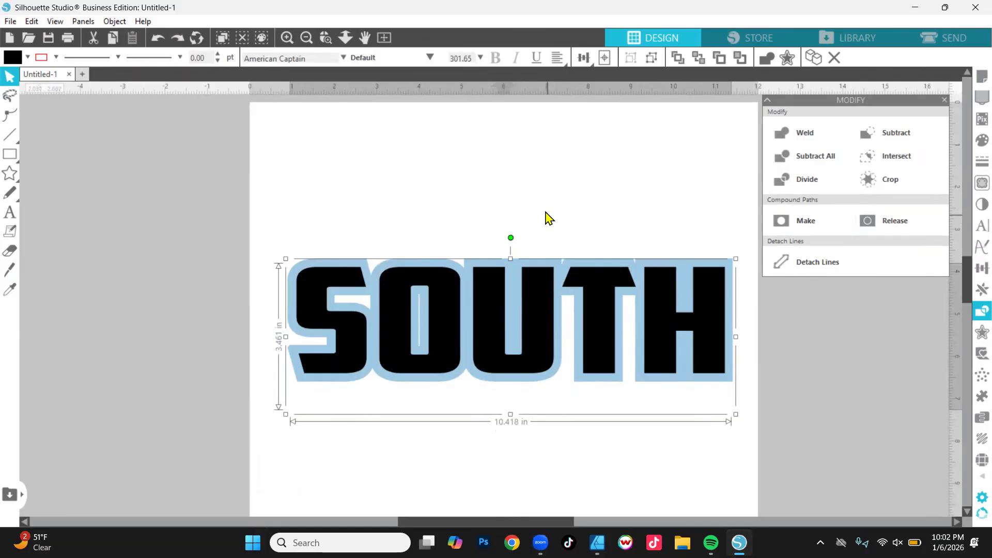
pyautogui.click(538, 197)
pyautogui.click(542, 348)
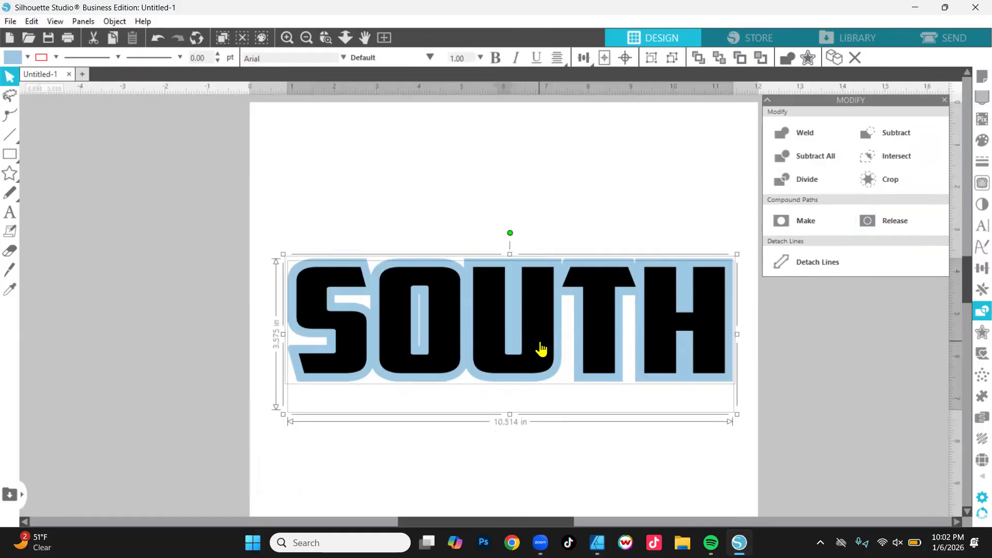
pyautogui.click(903, 134)
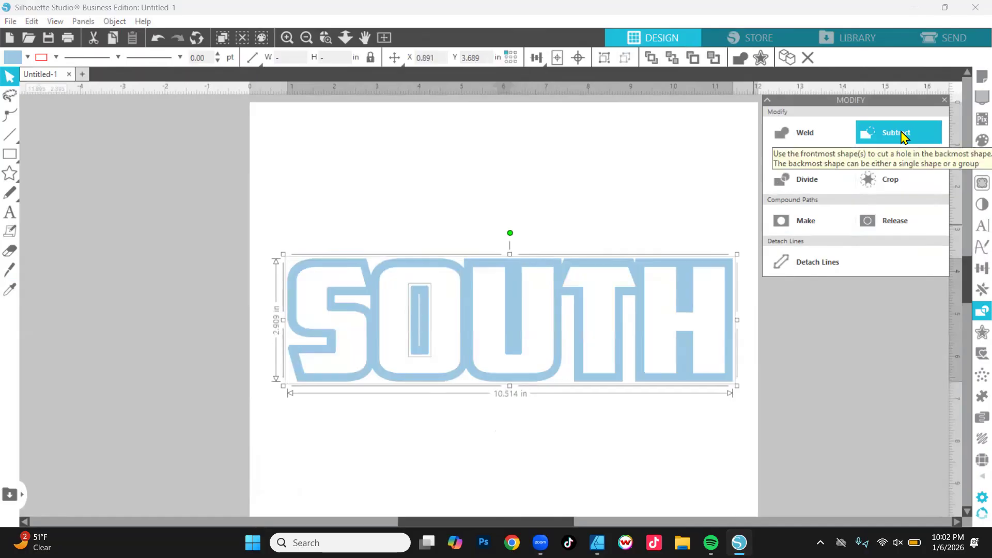
pyautogui.click(503, 211)
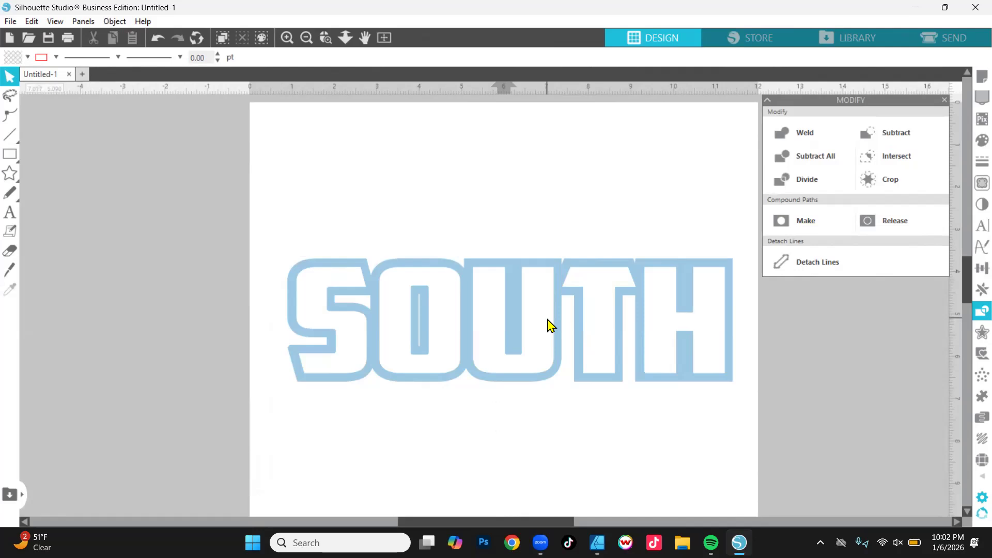
pyautogui.click(551, 324)
pyautogui.hotkey('ctrl', 'z')
# Try to copy the black SOUTH lettering on its own
pyautogui.click(571, 200)
pyautogui.click(551, 327)
pyautogui.rightClick(543, 326)
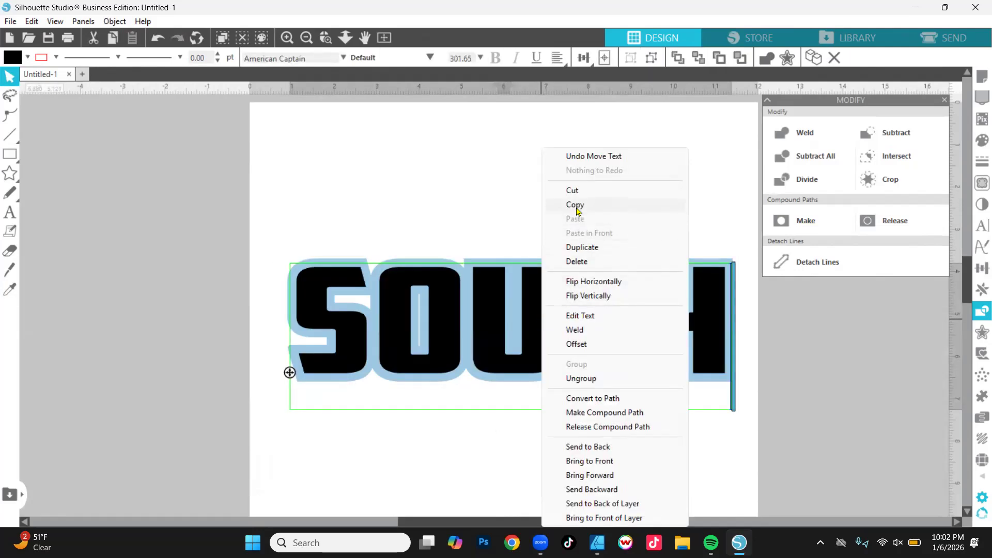
pyautogui.click(574, 206)
pyautogui.click(533, 302)
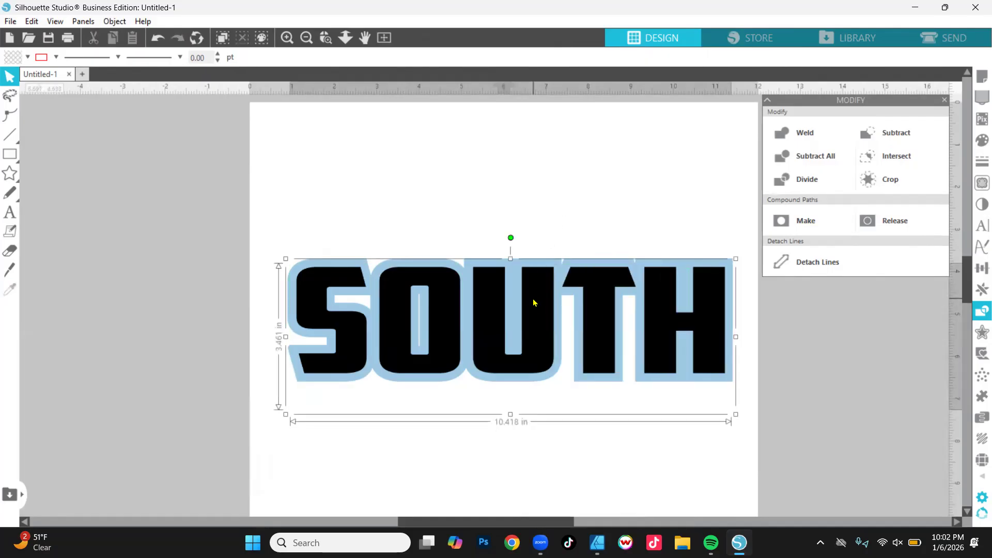
pyautogui.rightClick(533, 303)
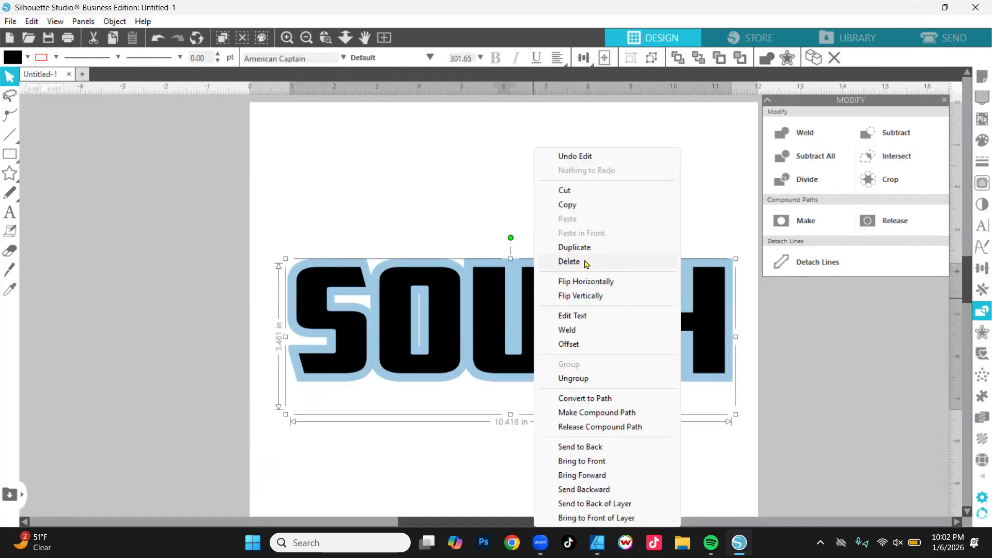
pyautogui.click(471, 215)
# Copy the black SOUTH lettering and paste the duplicate in front of the original
pyautogui.moveTo(488, 295); pyautogui.dragTo(503, 342)
pyautogui.press('Escape')
pyautogui.click(497, 322)
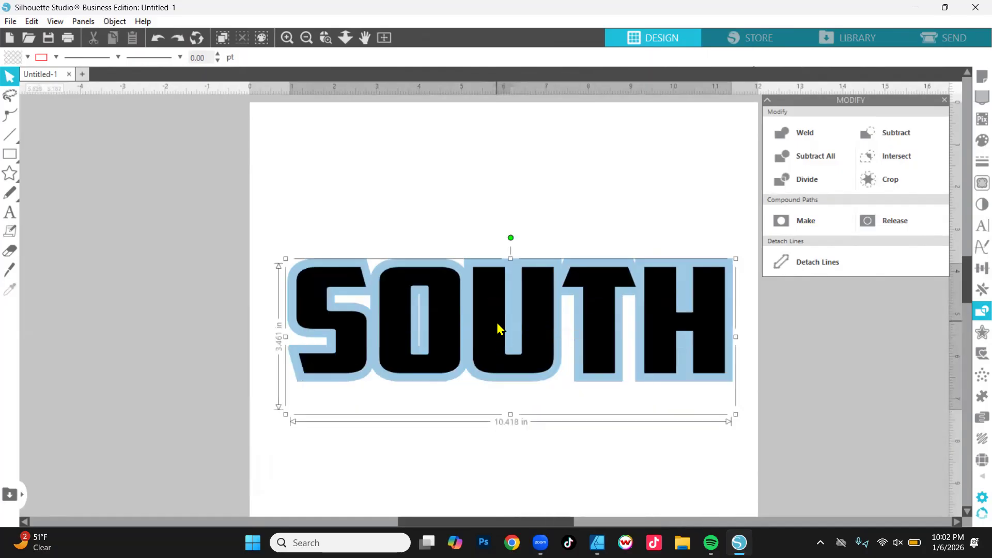
pyautogui.rightClick(497, 322)
pyautogui.click(537, 209)
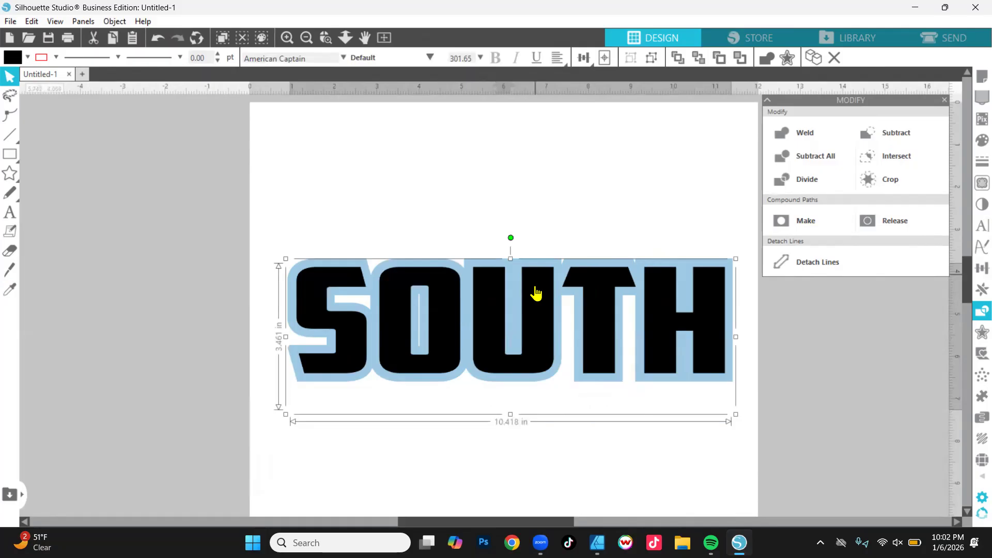
pyautogui.rightClick(538, 307)
pyautogui.click(585, 233)
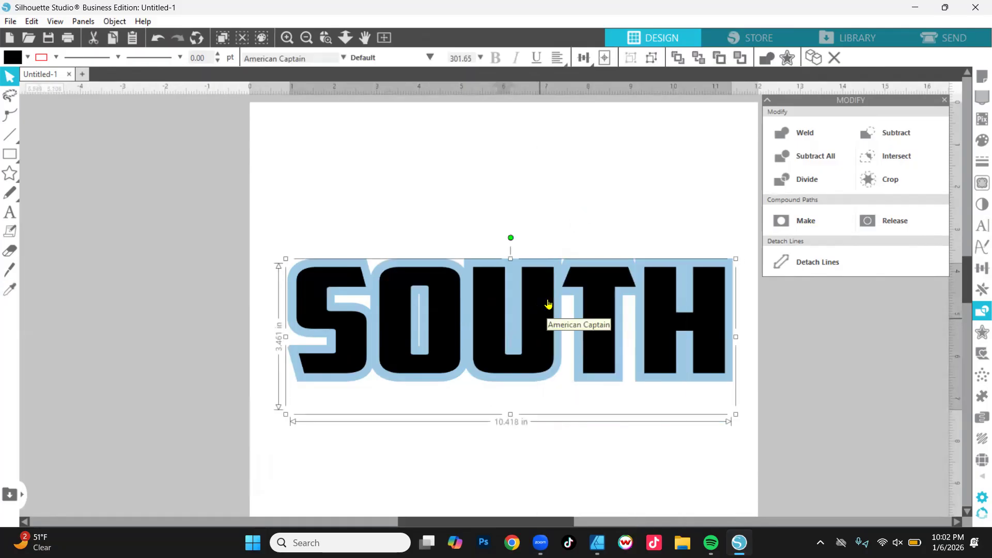
# Subtract the front black SOUTH lettering from the light blue offset, test the cutout by moving the black copy below it, and undo the move
pyautogui.click(563, 259)
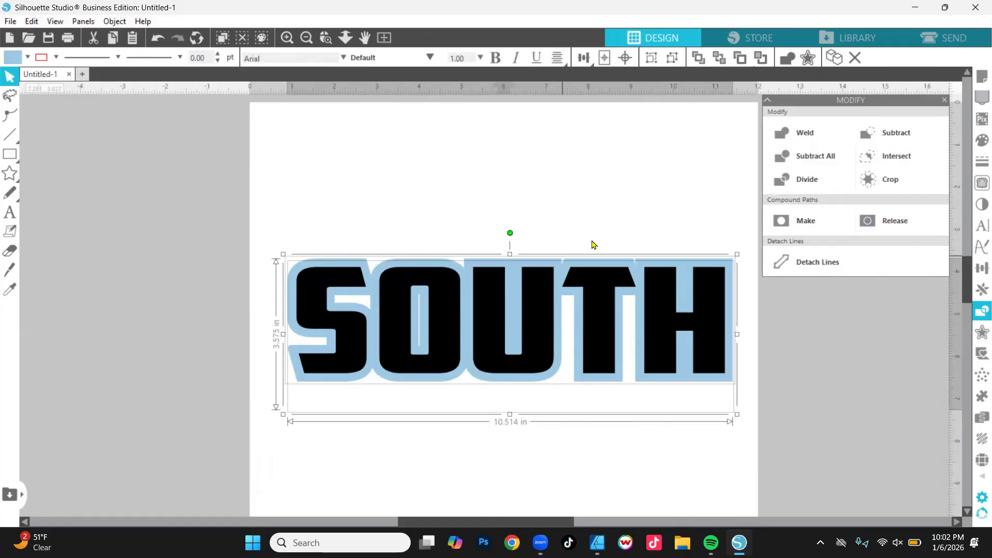
pyautogui.click(892, 140)
pyautogui.click(541, 177)
pyautogui.moveTo(597, 323); pyautogui.dragTo(608, 437)
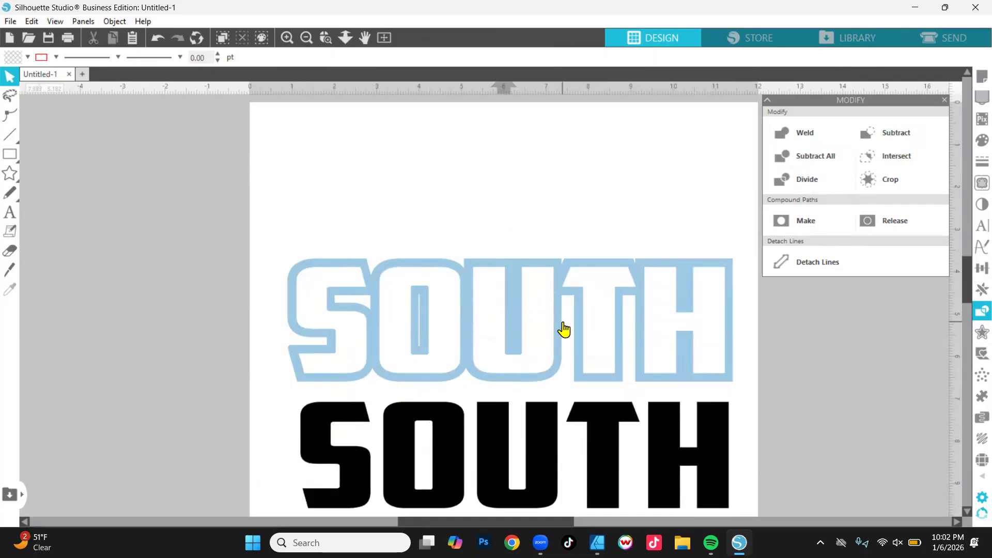
pyautogui.hotkey('ctrl', 'z')
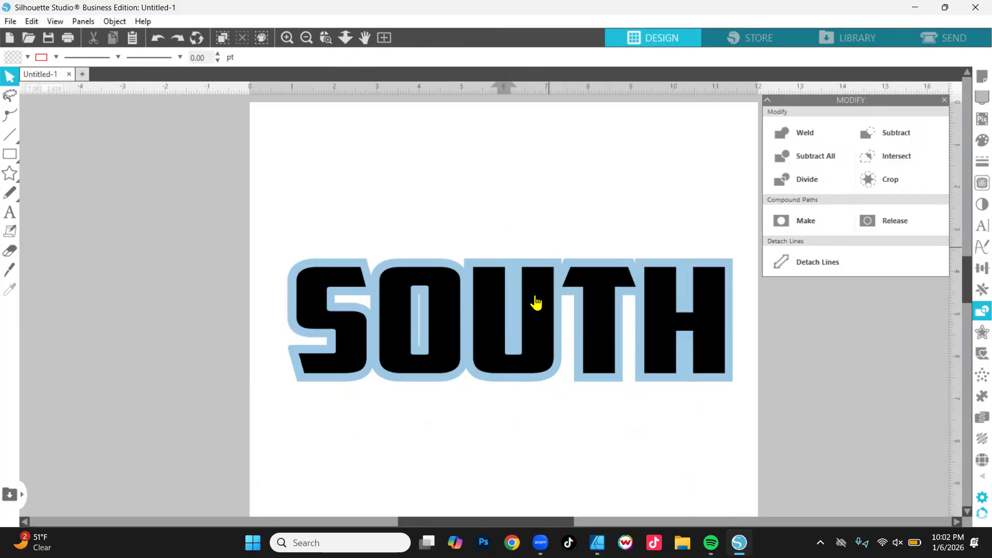
# Undo the subtraction of the black SOUTH lettering from the light blue offset
pyautogui.click(542, 329)
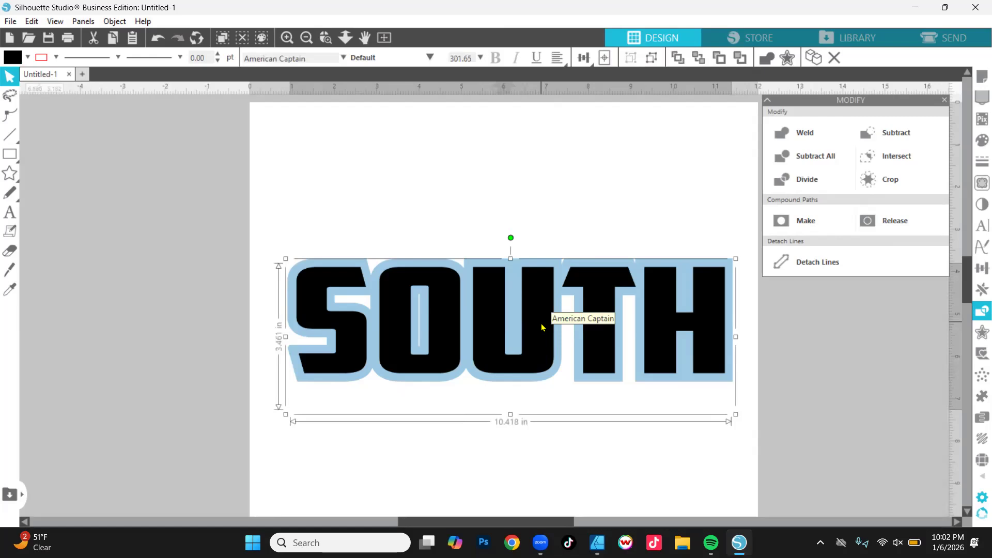
pyautogui.hotkey('ctrl', 'z')
pyautogui.hotkey('ctrl', 'z')
pyautogui.hotkey('ctrl', 'z')
pyautogui.hotkey('ctrl', 'z')
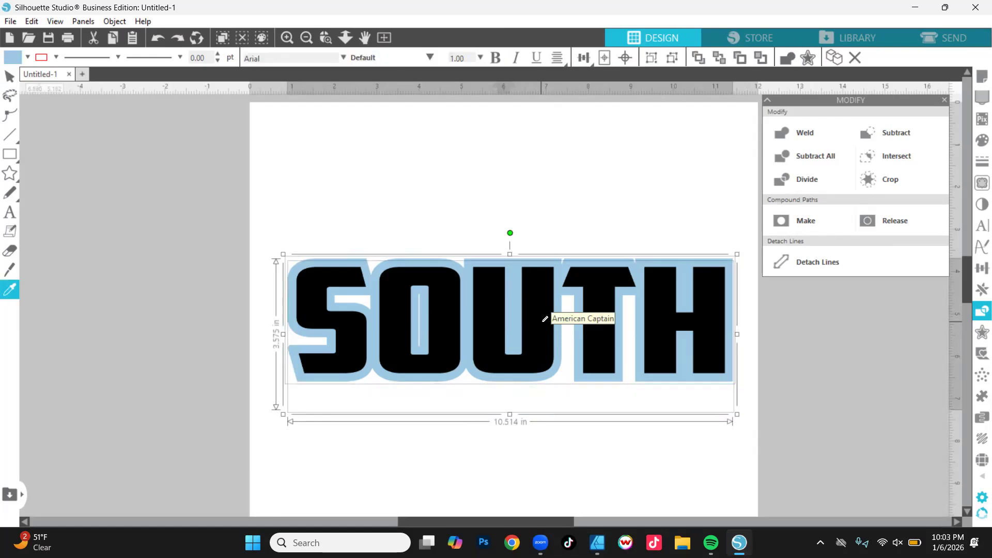
pyautogui.hotkey('ctrl', 'z')
# Move the duplicate black SOUTH lettering off the original and delete it, keeping a single black copy in place over the light blue offset
pyautogui.click(543, 202)
pyautogui.moveTo(541, 303); pyautogui.dragTo(544, 360)
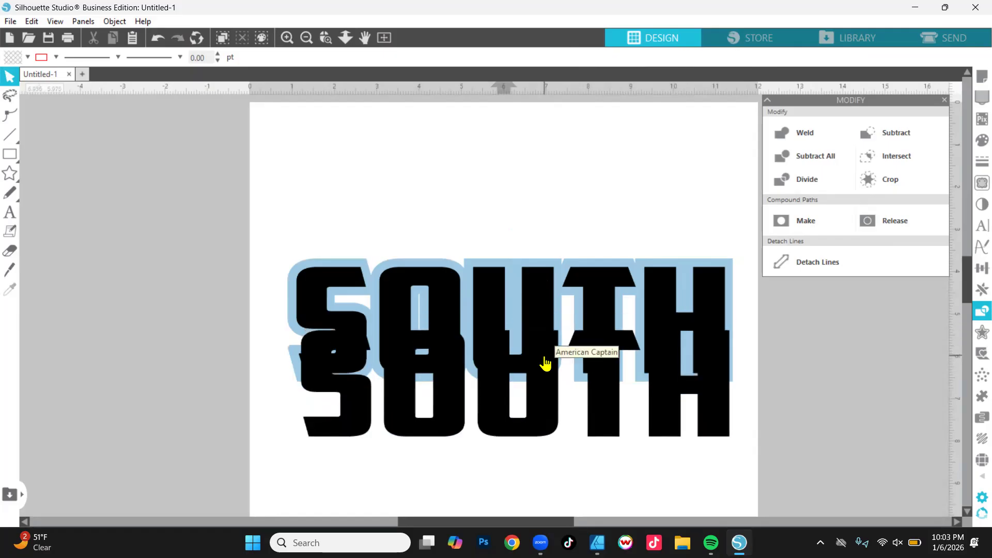
pyautogui.click(589, 424)
pyautogui.press('Delete')
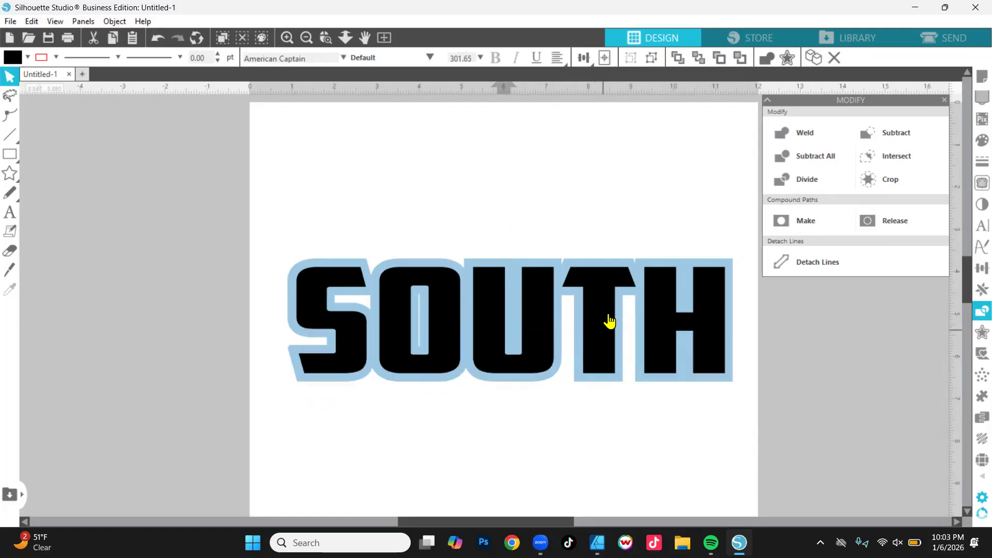
pyautogui.moveTo(610, 314); pyautogui.dragTo(610, 337)
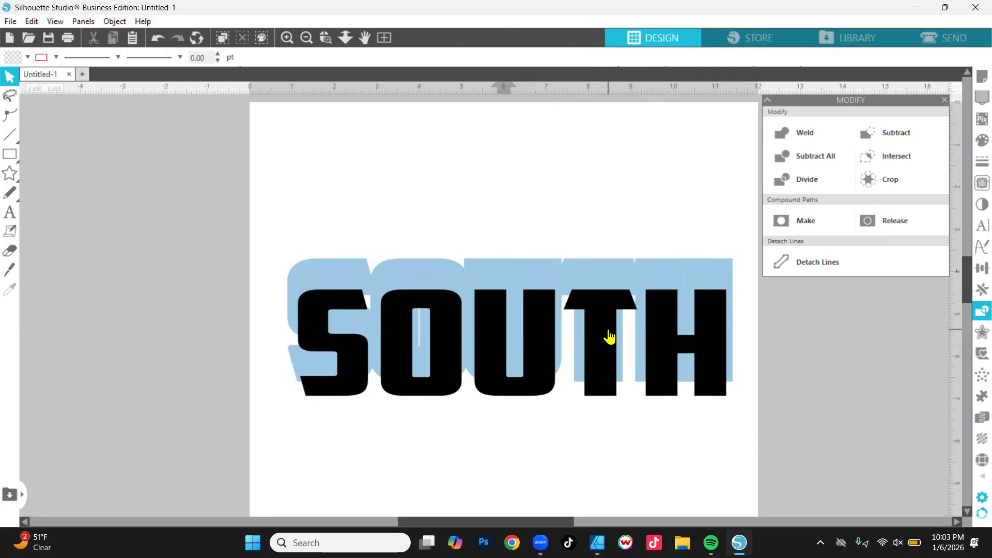
pyautogui.hotkey('ctrl', 'z')
# Offset the black SOUTH lettering outward by 0.020 in with square corners
pyautogui.scroll(-1, 583, 341)
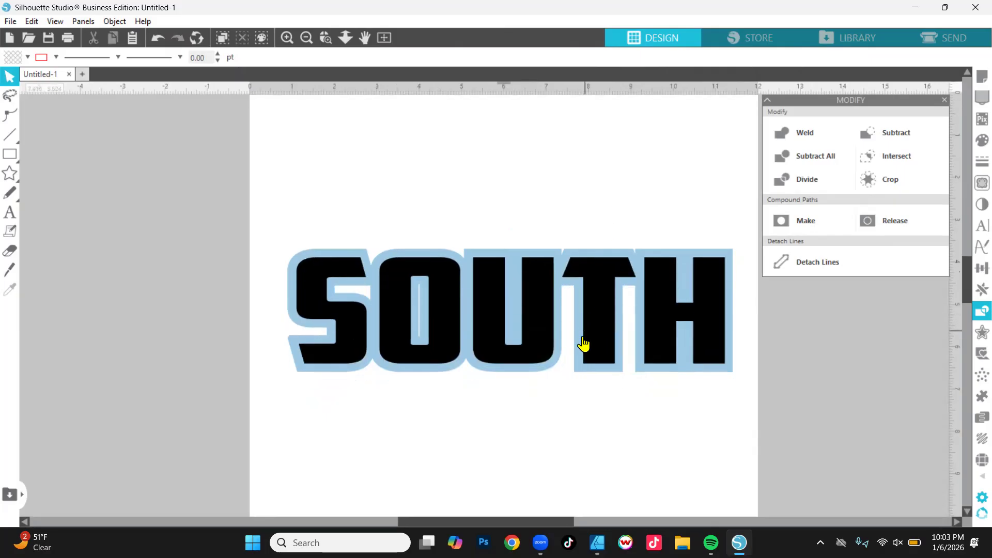
pyautogui.scroll(3, 569, 341)
pyautogui.click(617, 270)
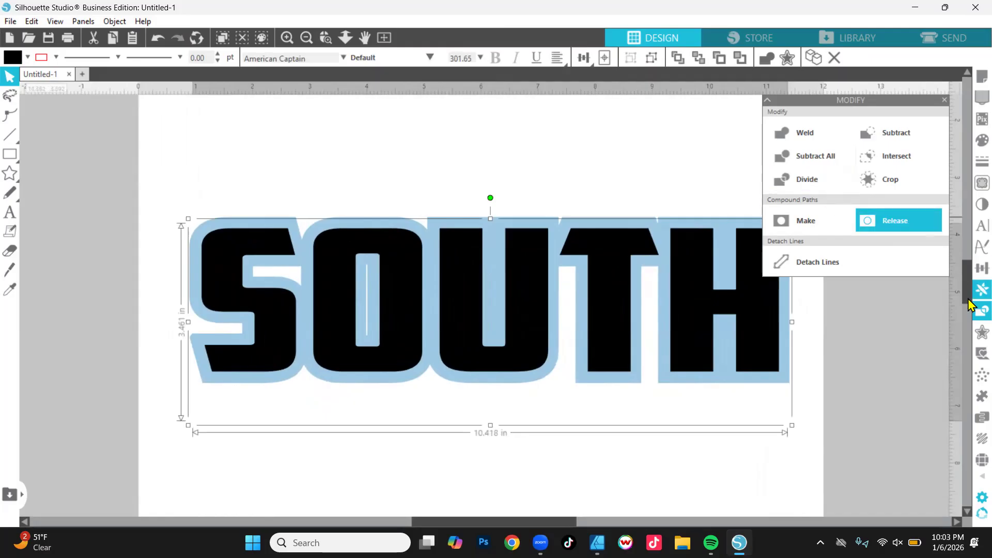
pyautogui.click(971, 333)
pyautogui.click(806, 135)
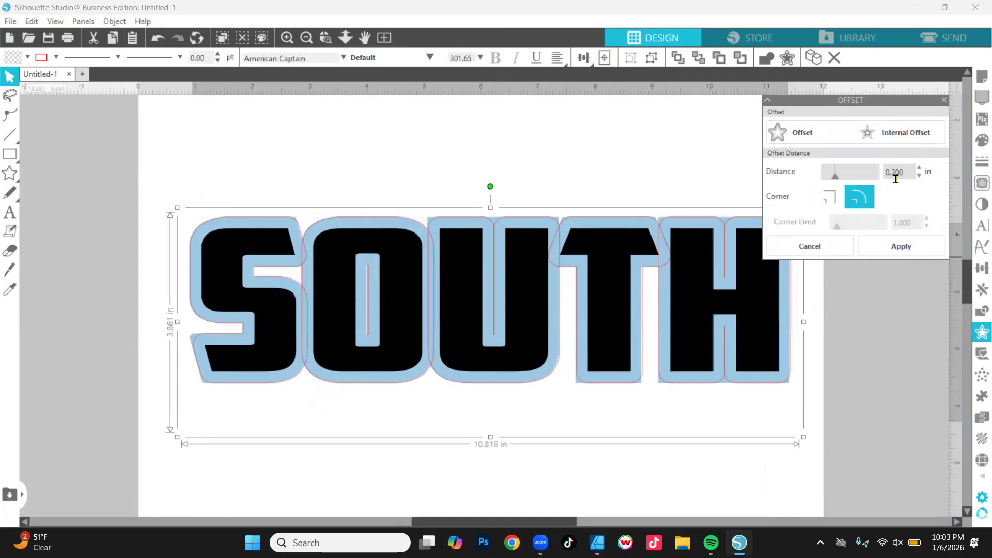
pyautogui.click(829, 196)
pyautogui.click(883, 175)
pyautogui.write('.02')
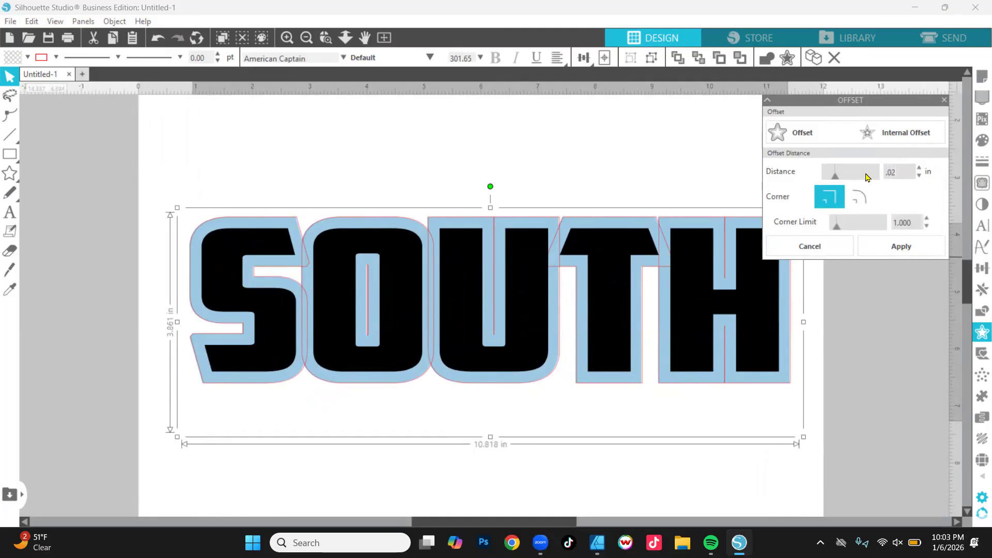
pyautogui.press('Return')
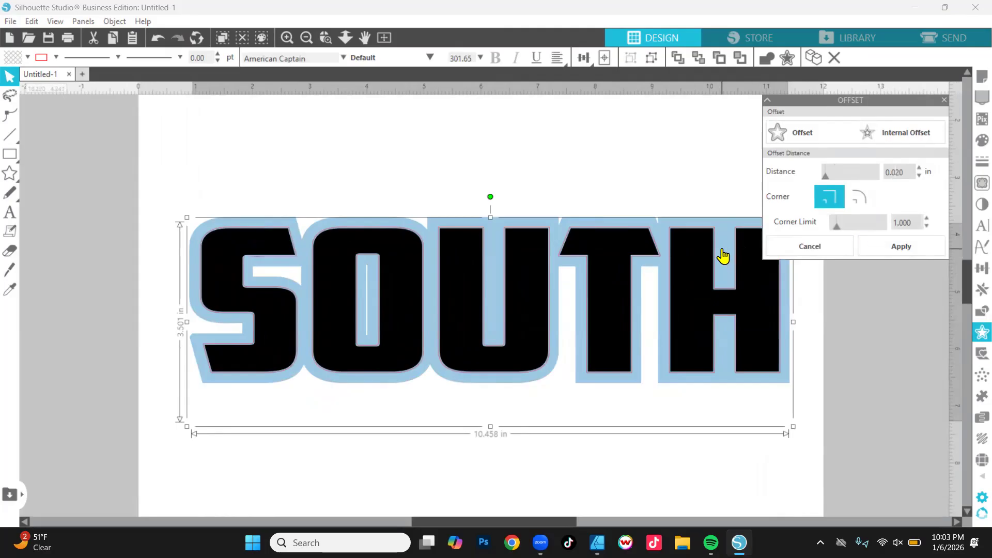
pyautogui.click(911, 248)
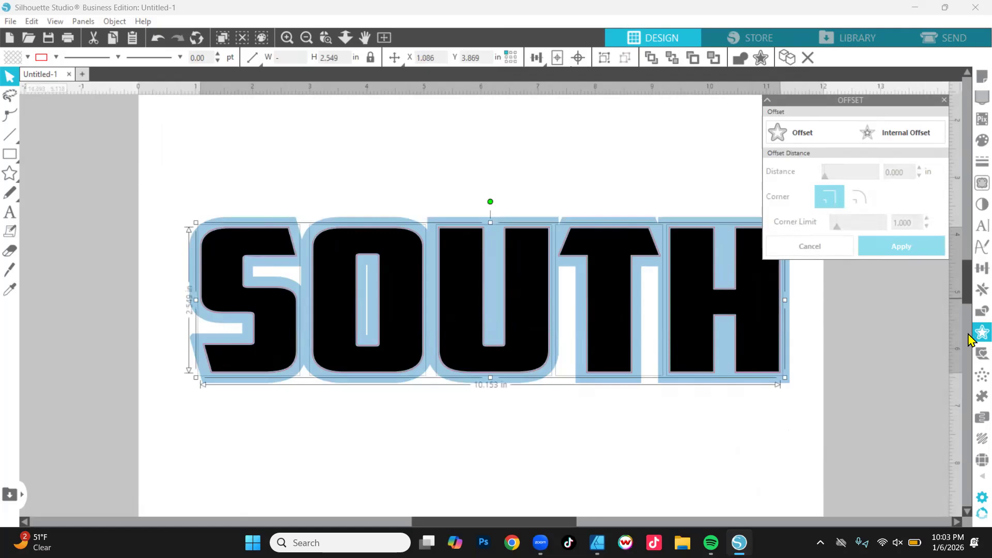
# Turn the new SOUTH offset into a compound path with a yellow fill and no line colour
pyautogui.click(981, 311)
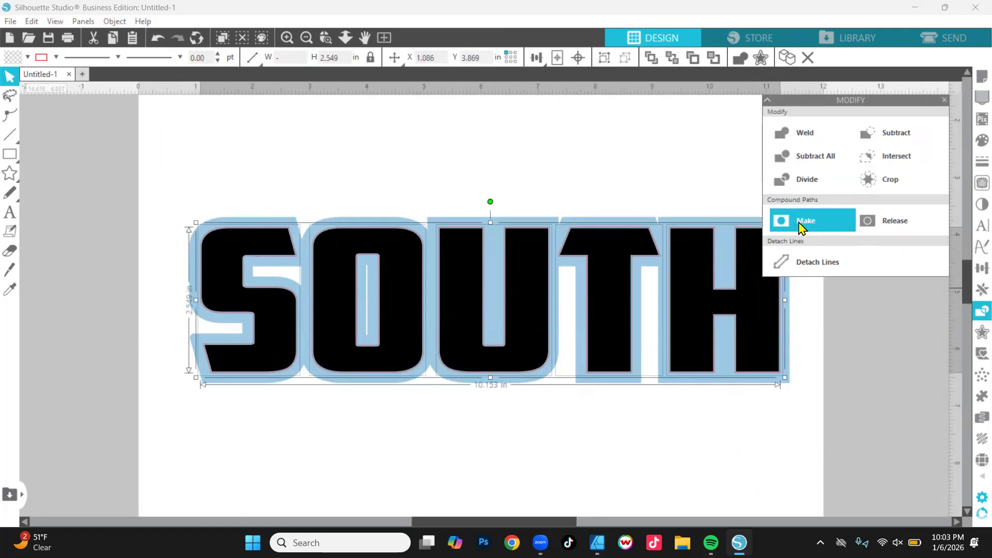
pyautogui.click(804, 226)
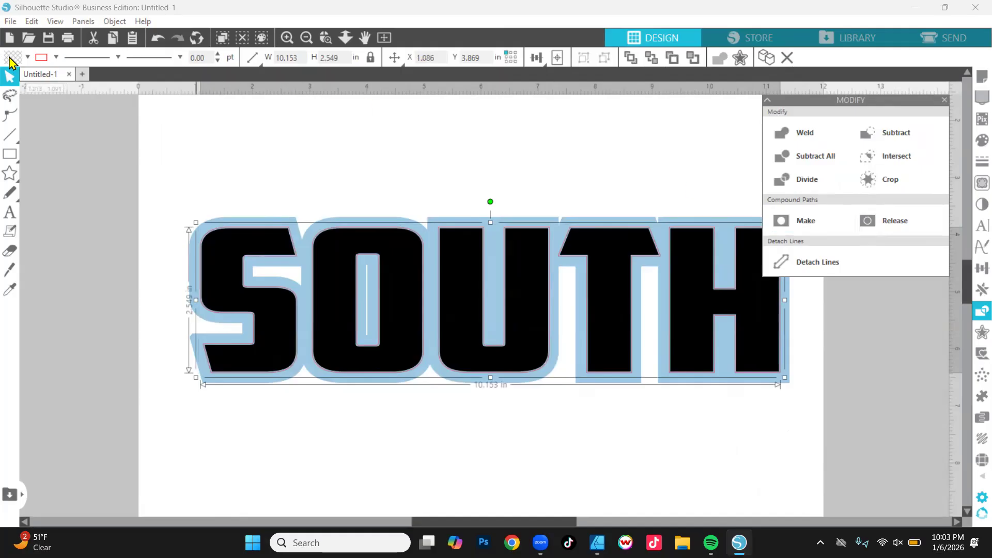
pyautogui.click(25, 58)
pyautogui.click(14, 88)
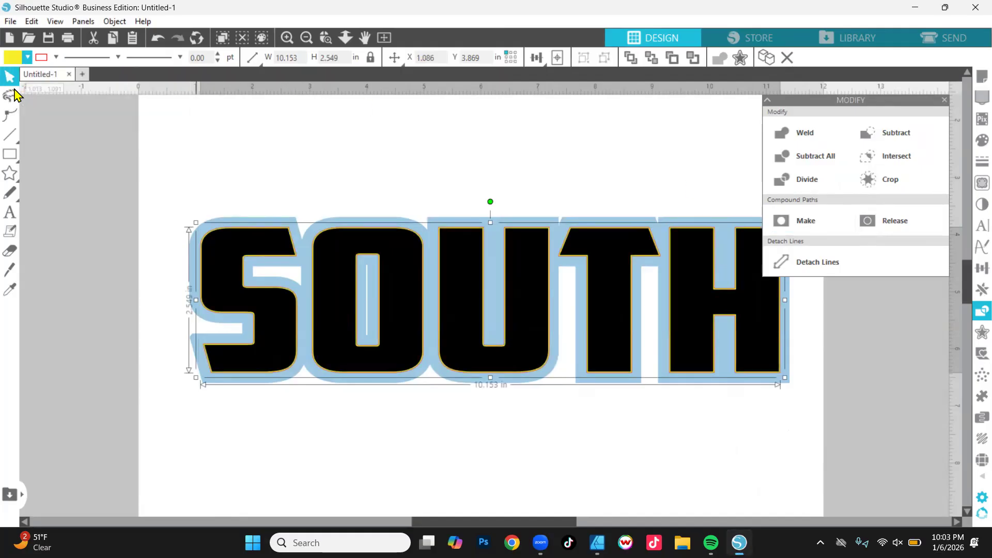
pyautogui.click(56, 58)
pyautogui.click(55, 76)
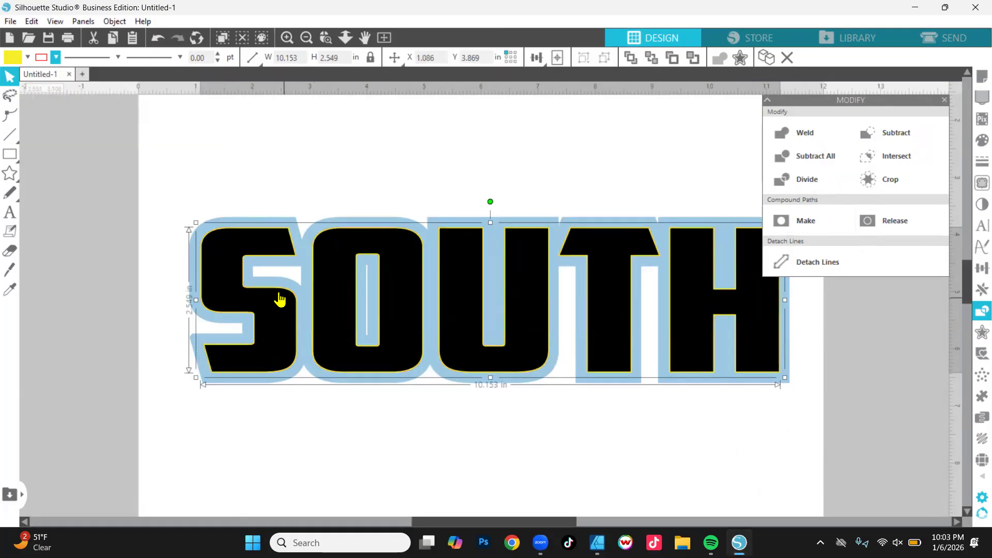
# Subtract the black SOUTH lettering from the light blue offset, leaving out the yellow layer
pyautogui.scroll(4, 272, 232)
pyautogui.scroll(3, 285, 234)
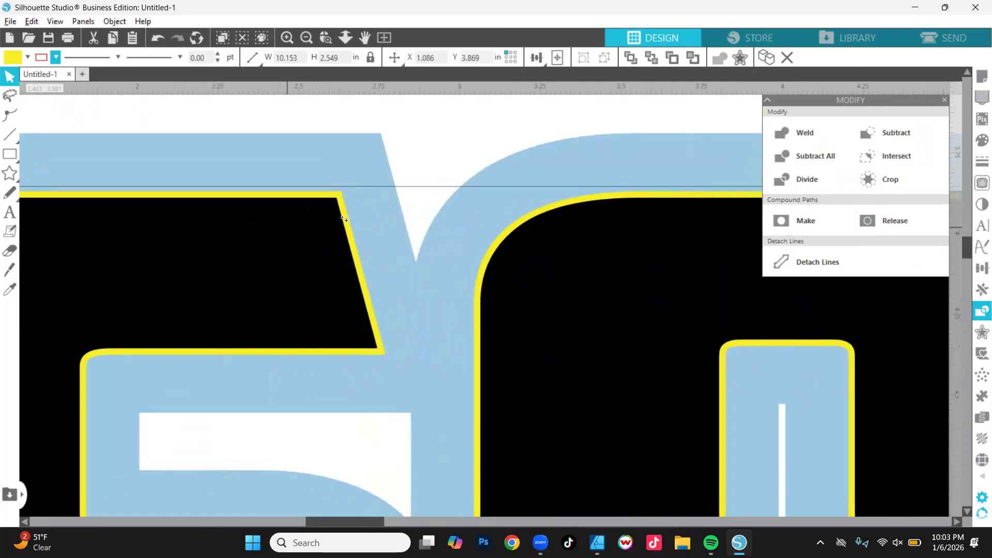
pyautogui.click(450, 129)
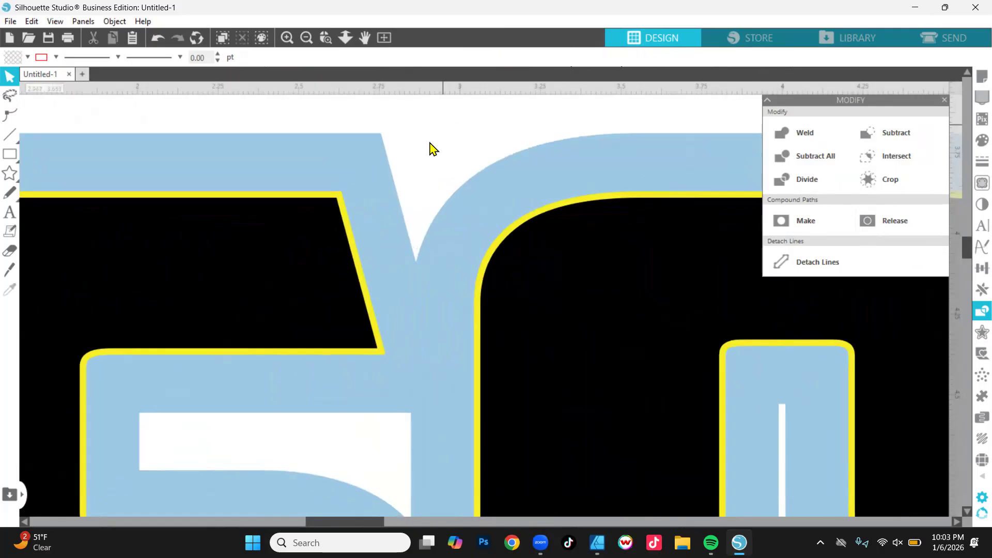
pyautogui.click(354, 145)
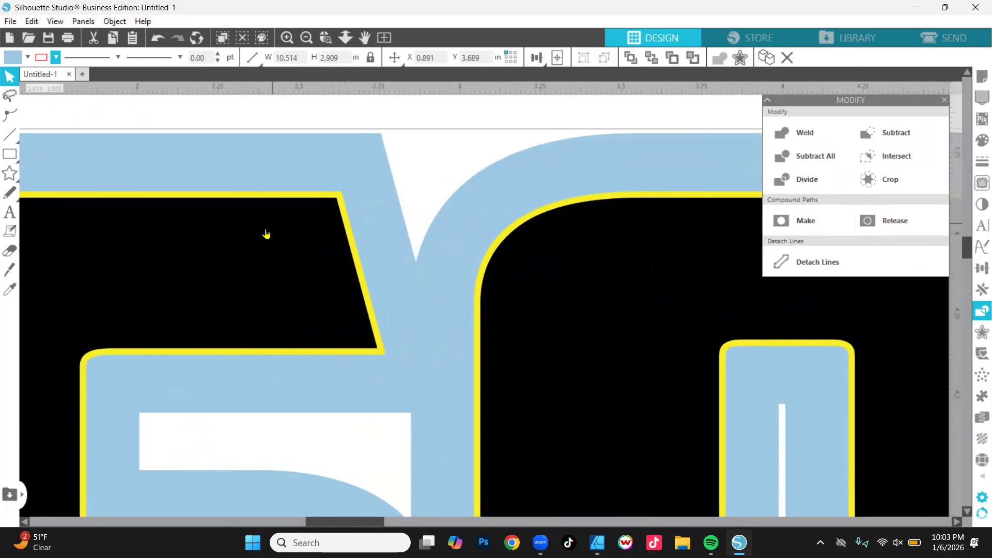
pyautogui.click(250, 290)
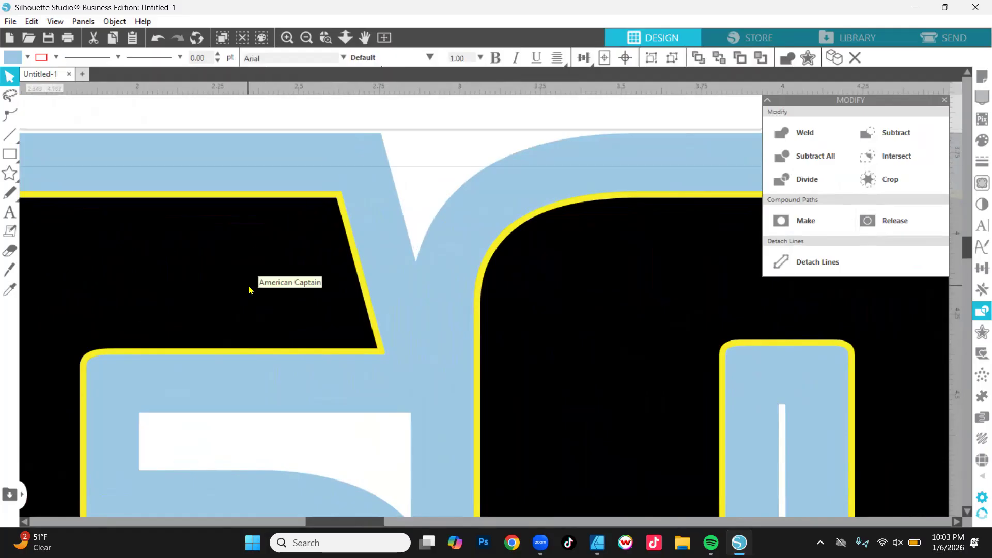
pyautogui.click(877, 133)
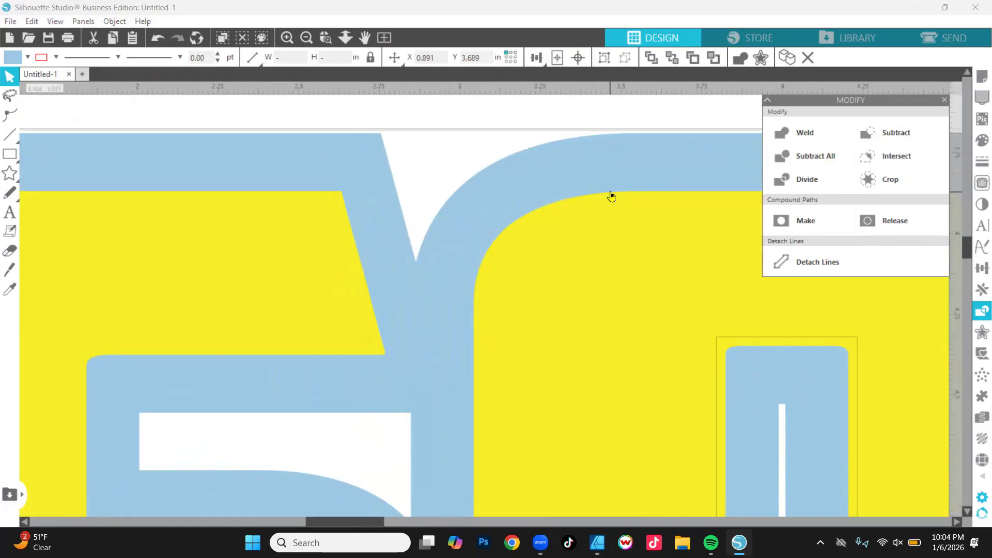
# Move the yellow SOUTH lettering down to inspect the knocked-out light blue outline, and undo the move
pyautogui.scroll(-5, 614, 195)
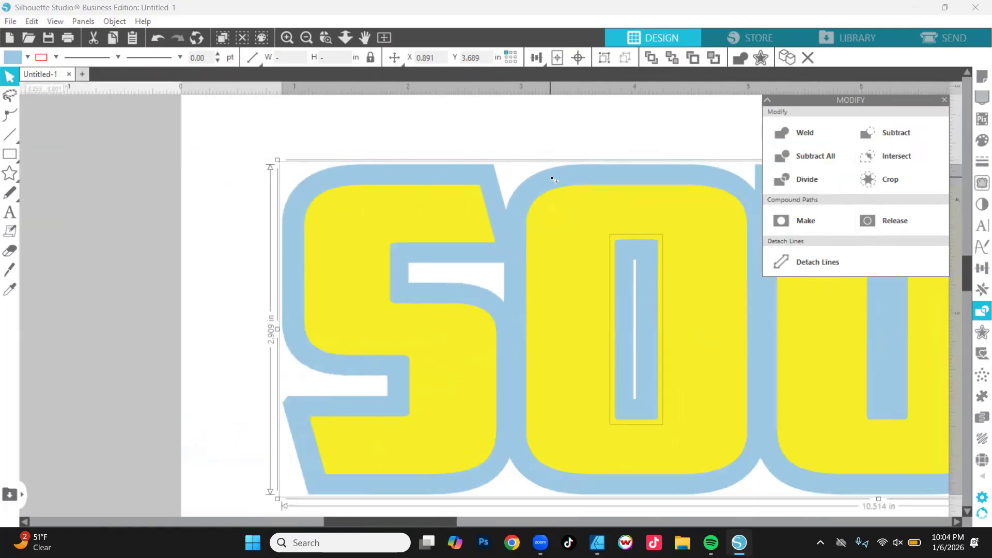
pyautogui.click(558, 120)
pyautogui.scroll(-3, 558, 120)
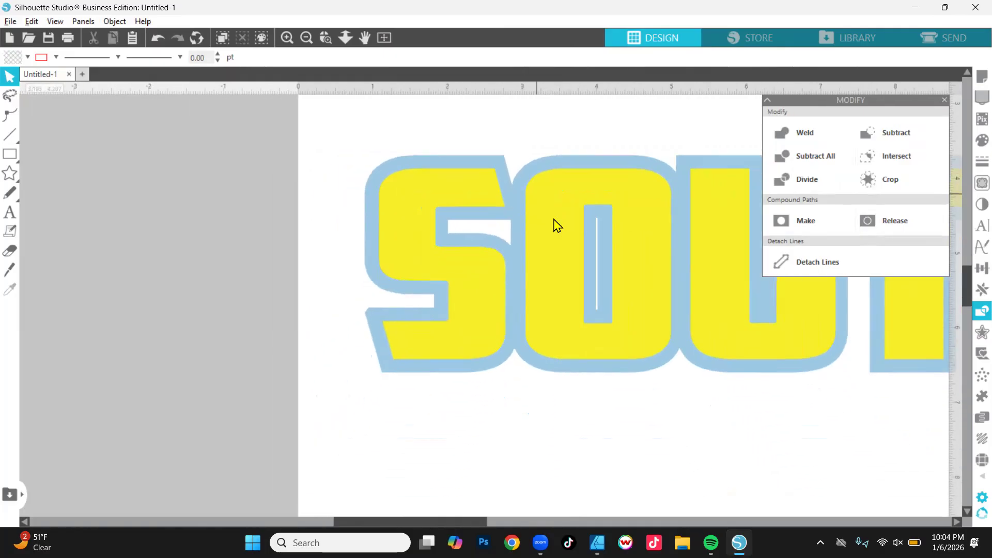
pyautogui.moveTo(554, 211); pyautogui.dragTo(529, 386)
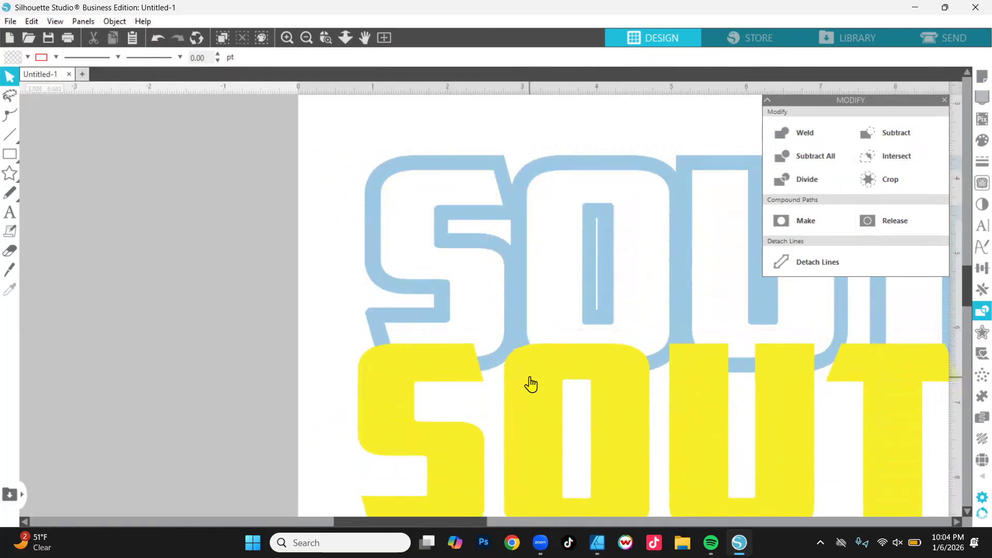
pyautogui.hotkey('ctrl', 'z')
# Set the yellow SOUTH fill to 62% transparency and examine its overlap with the light blue outline along the letter edges
pyautogui.scroll(2, 527, 295)
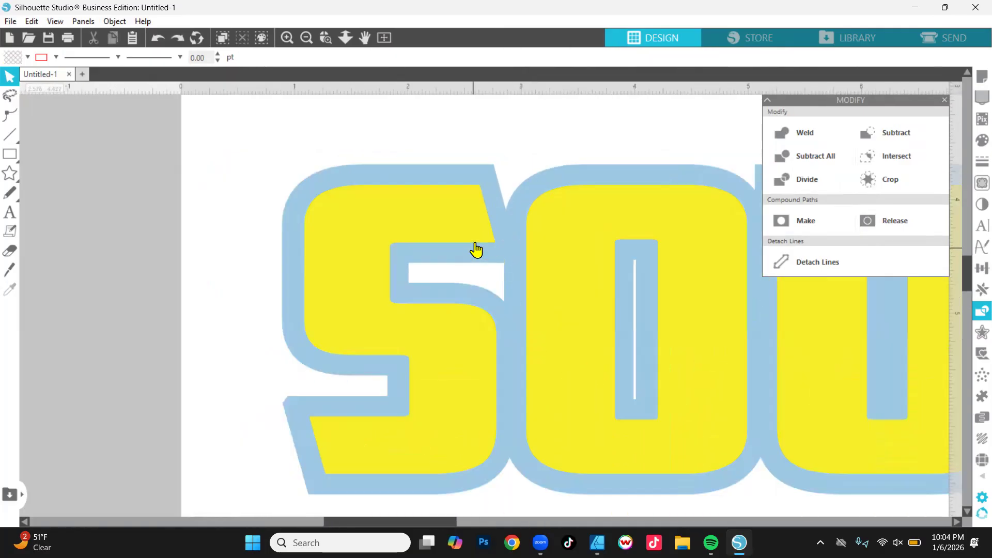
pyautogui.scroll(6, 486, 178)
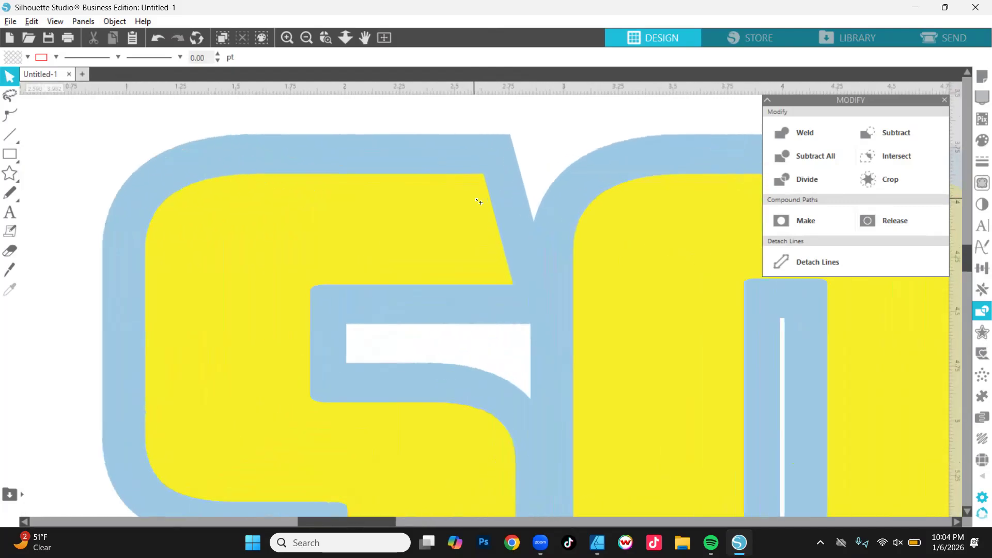
pyautogui.click(971, 84)
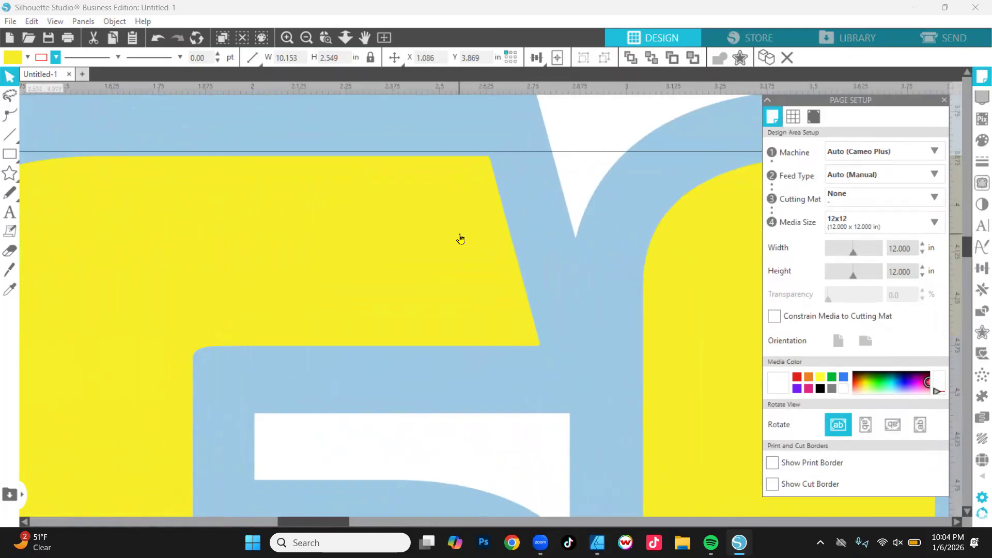
pyautogui.click(981, 140)
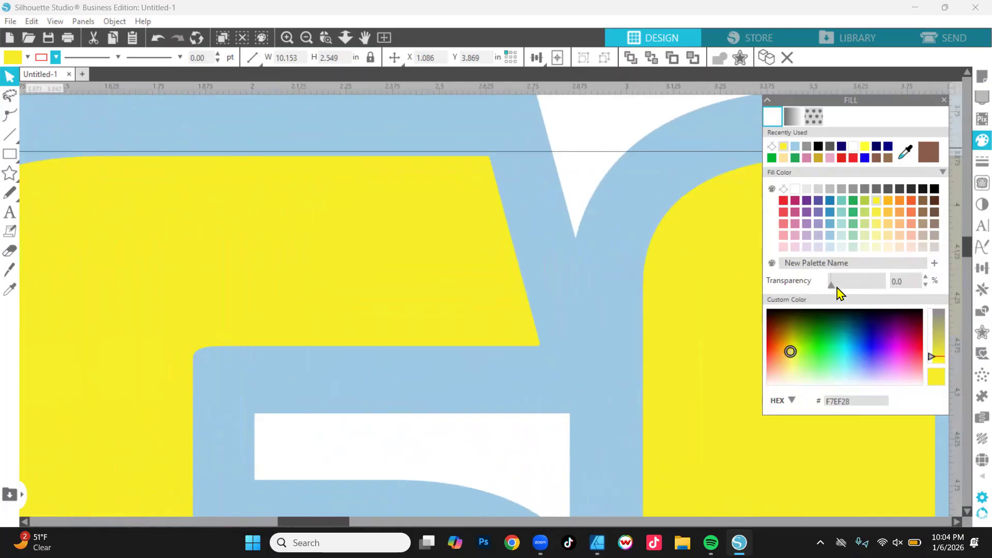
pyautogui.moveTo(832, 286); pyautogui.dragTo(865, 287)
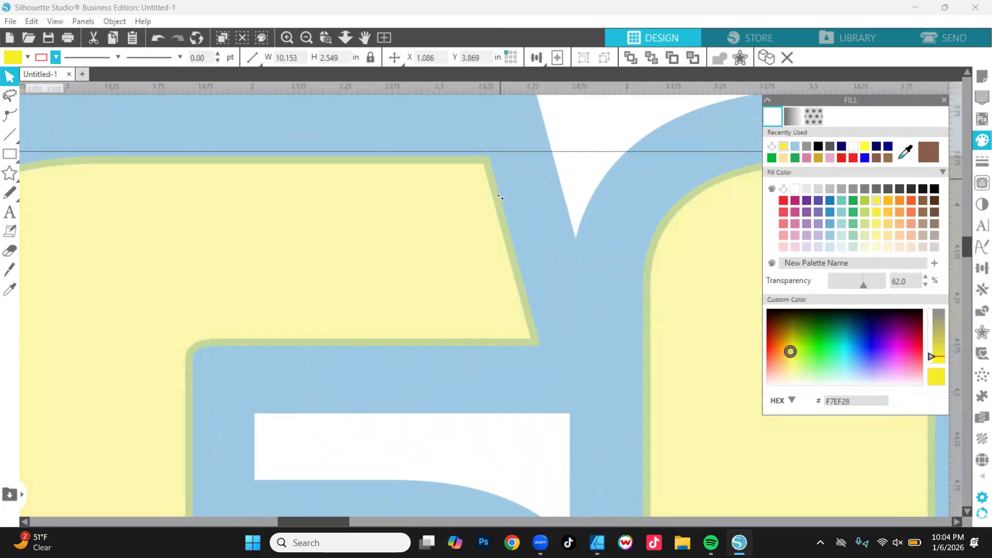
pyautogui.scroll(5, 499, 193)
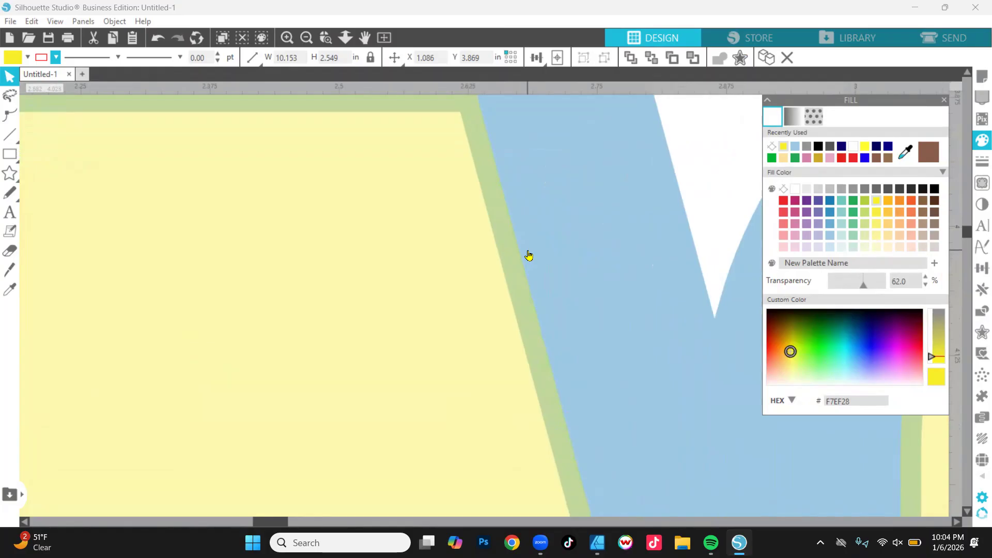
pyautogui.scroll(-1, 527, 246)
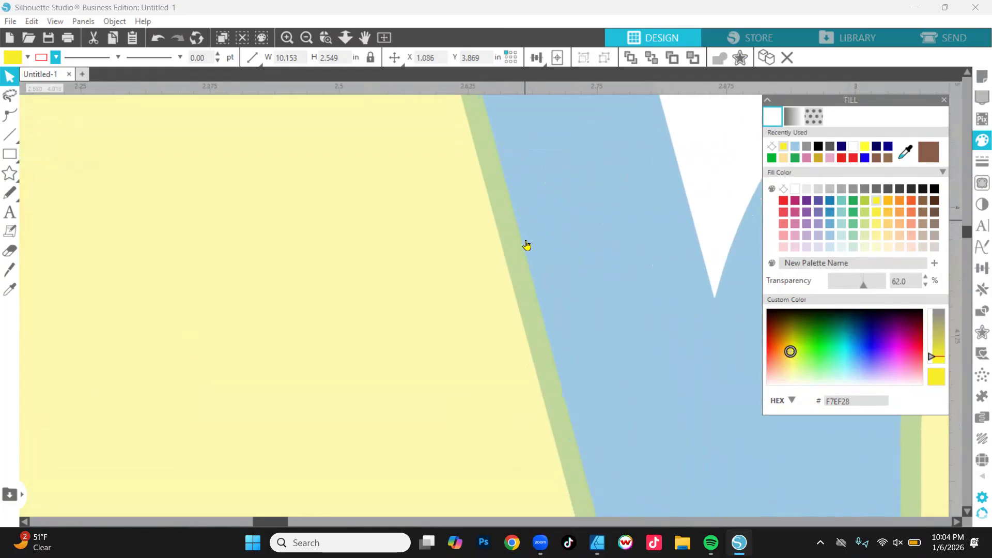
pyautogui.scroll(-3, 526, 245)
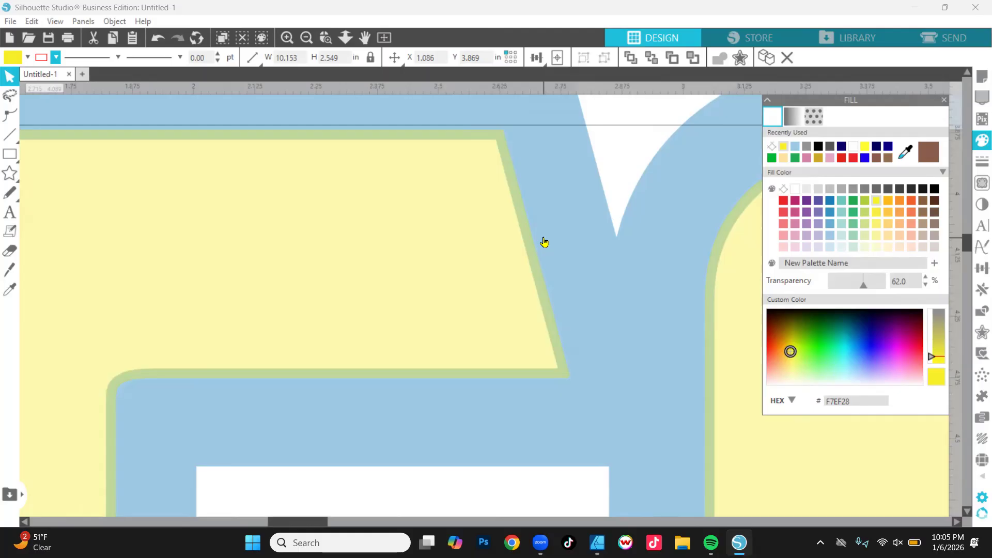
pyautogui.scroll(-4, 556, 221)
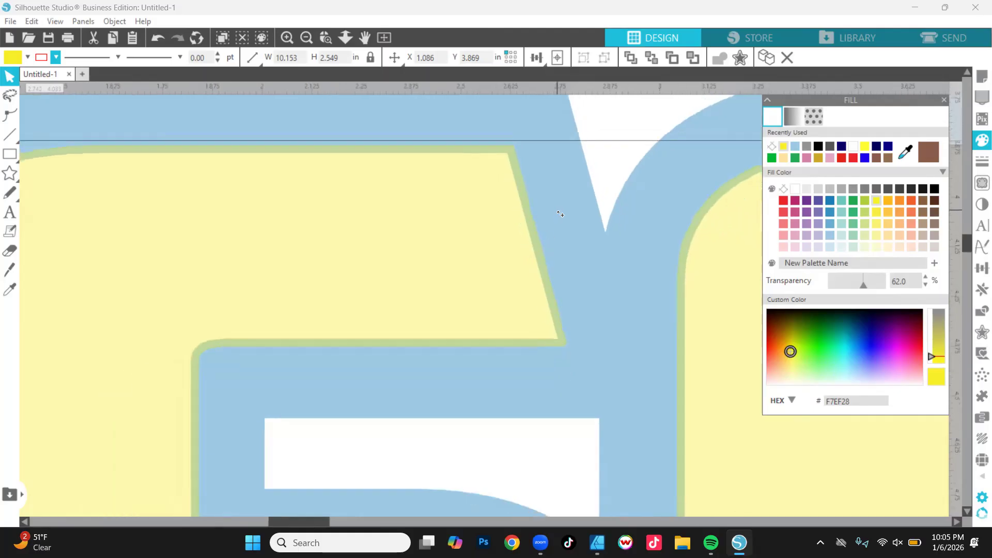
pyautogui.scroll(-3, 556, 221)
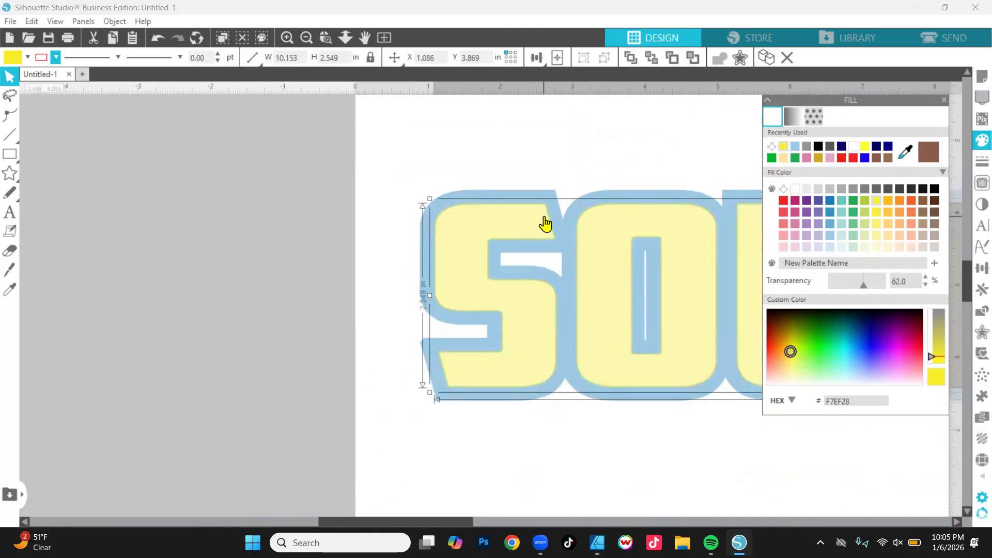
# Fit the whole page in view and set the yellow SOUTH fill's transparency back to 0%
pyautogui.press('i')
pyautogui.press('v')
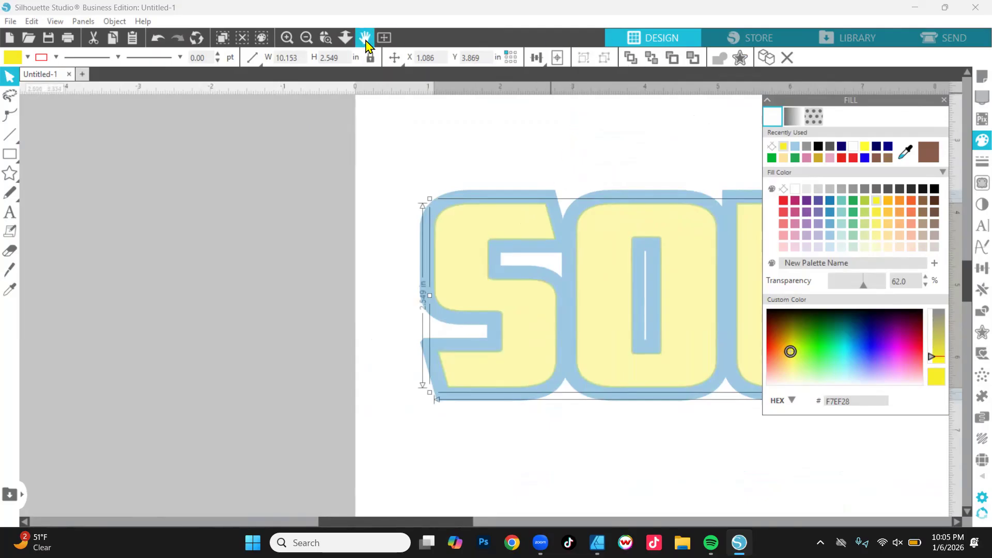
pyautogui.click(385, 37)
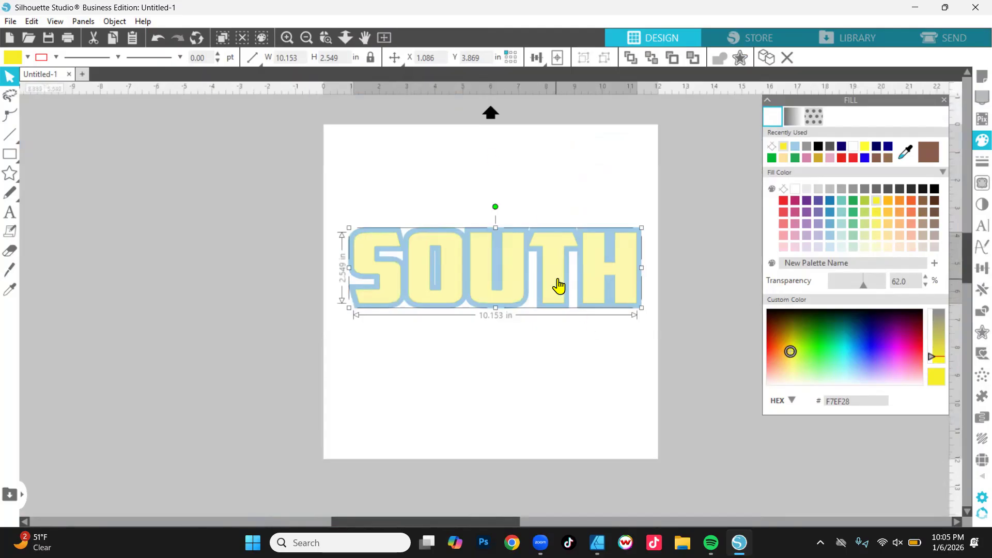
pyautogui.moveTo(865, 285); pyautogui.dragTo(755, 288)
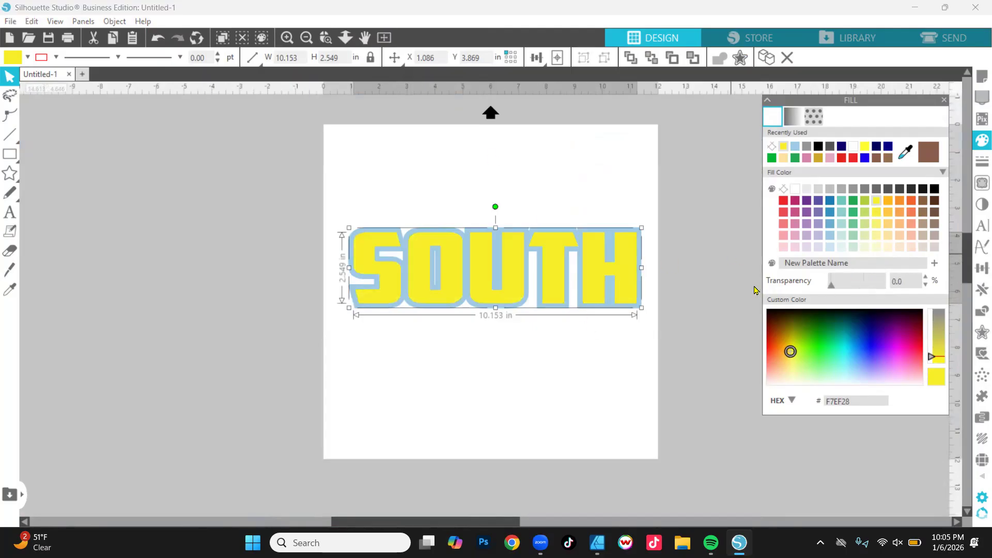